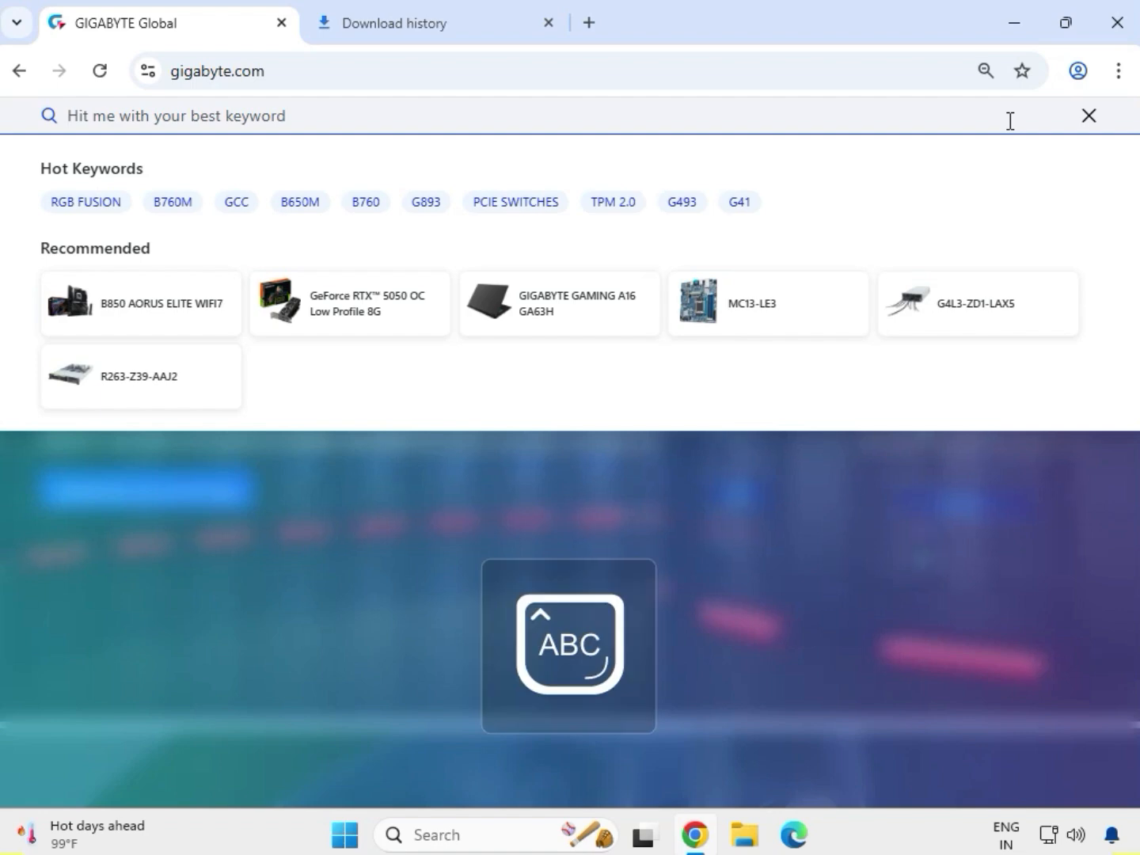
Step: Search the GIGABYTE site for "A520M H" and filter the results to products
text(A520)
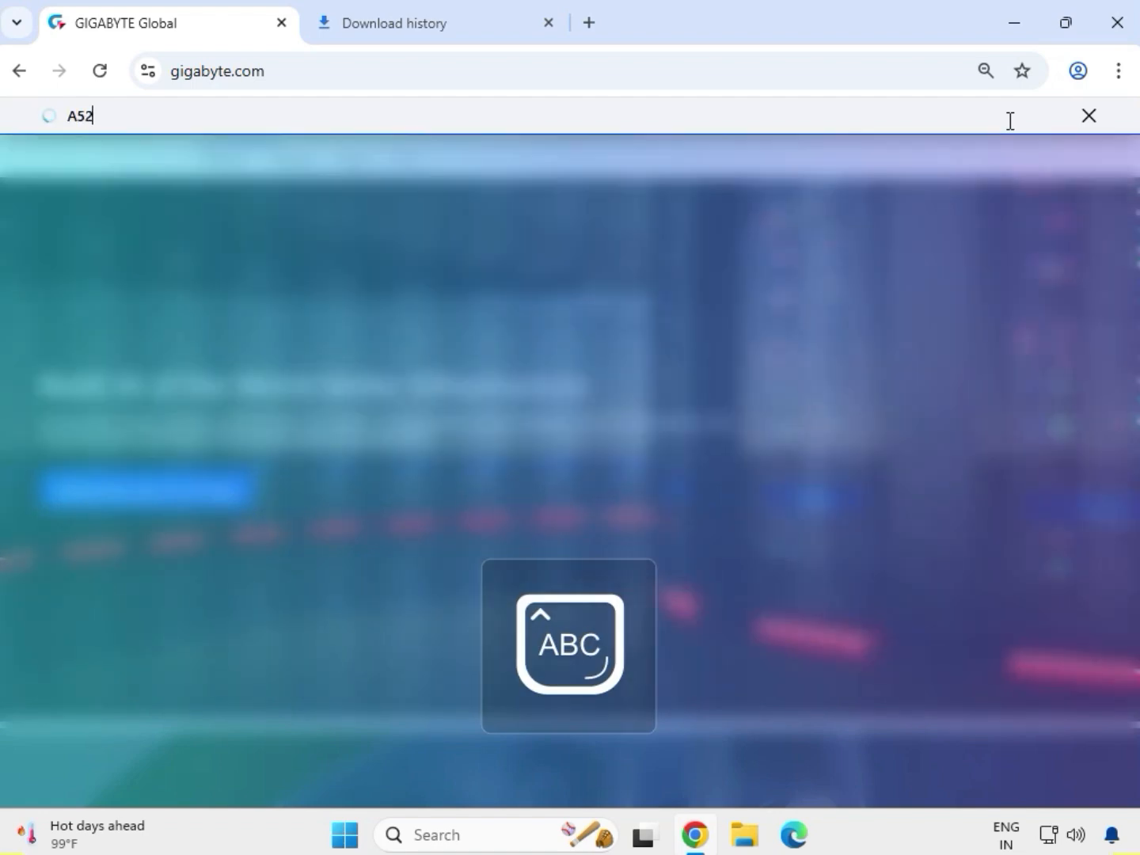
text(M H)
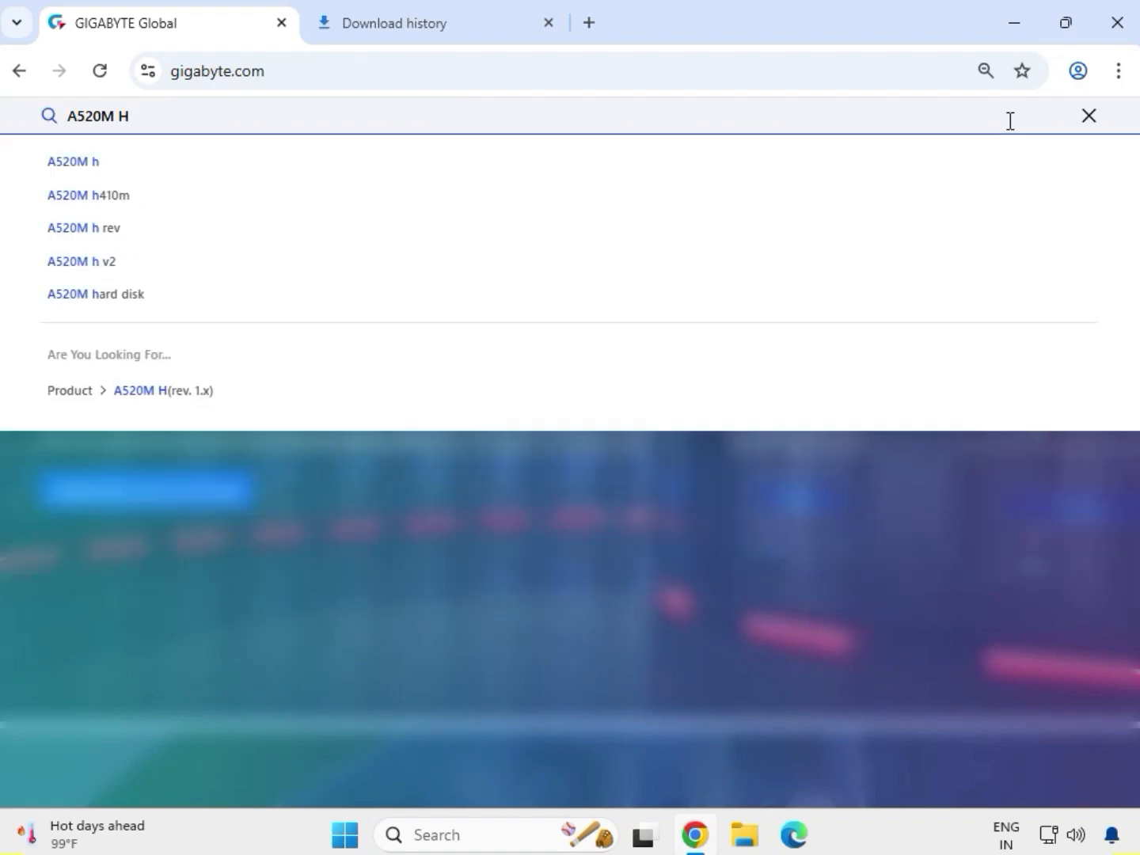
key(Return)
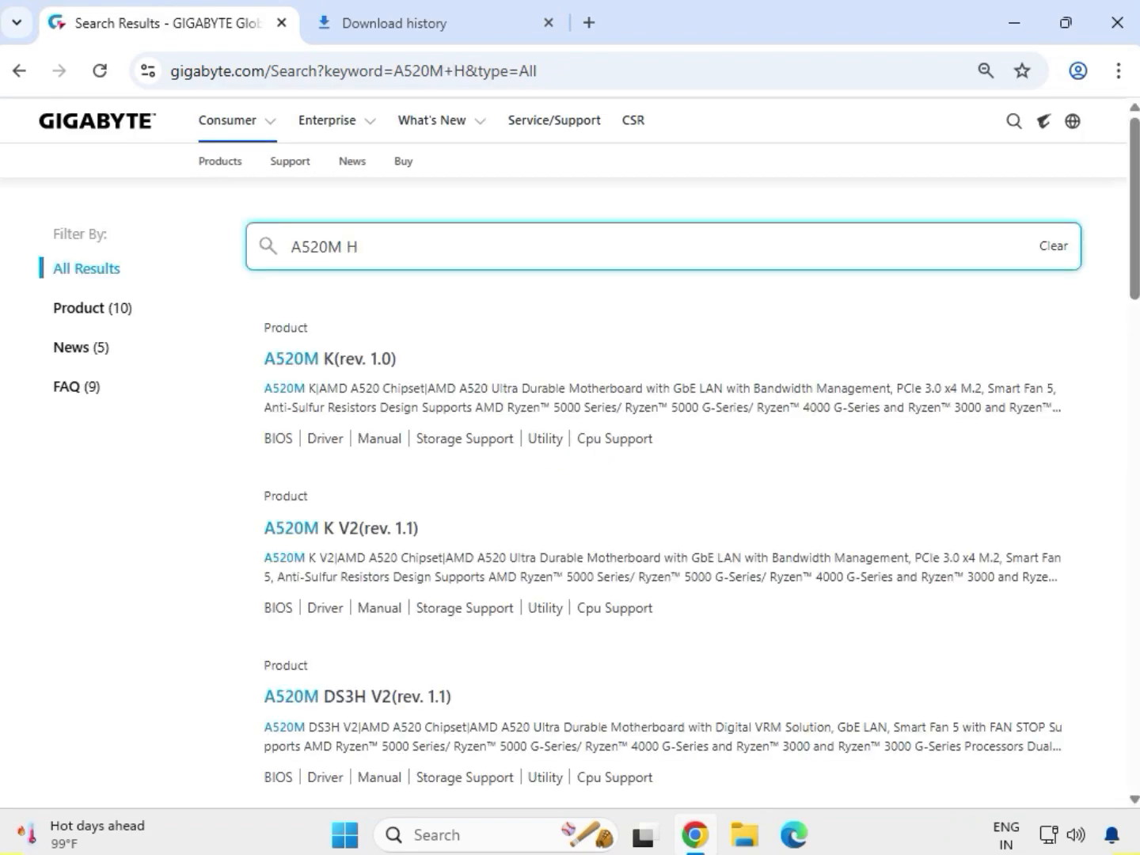
click(96, 315)
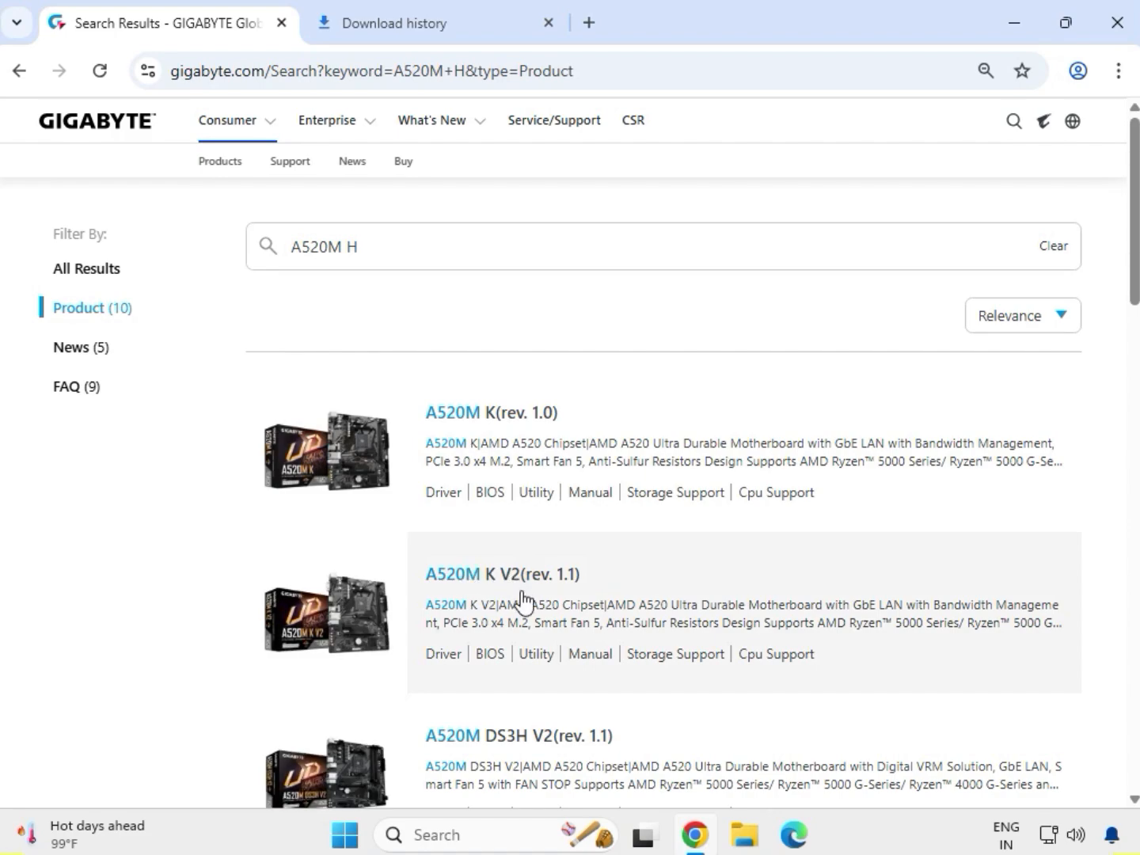
Step: Find the A520M H (rev. 1.x) motherboard among the product results and open its product page
scroll(522, 602, down, 4)
scroll(519, 636, down, 3)
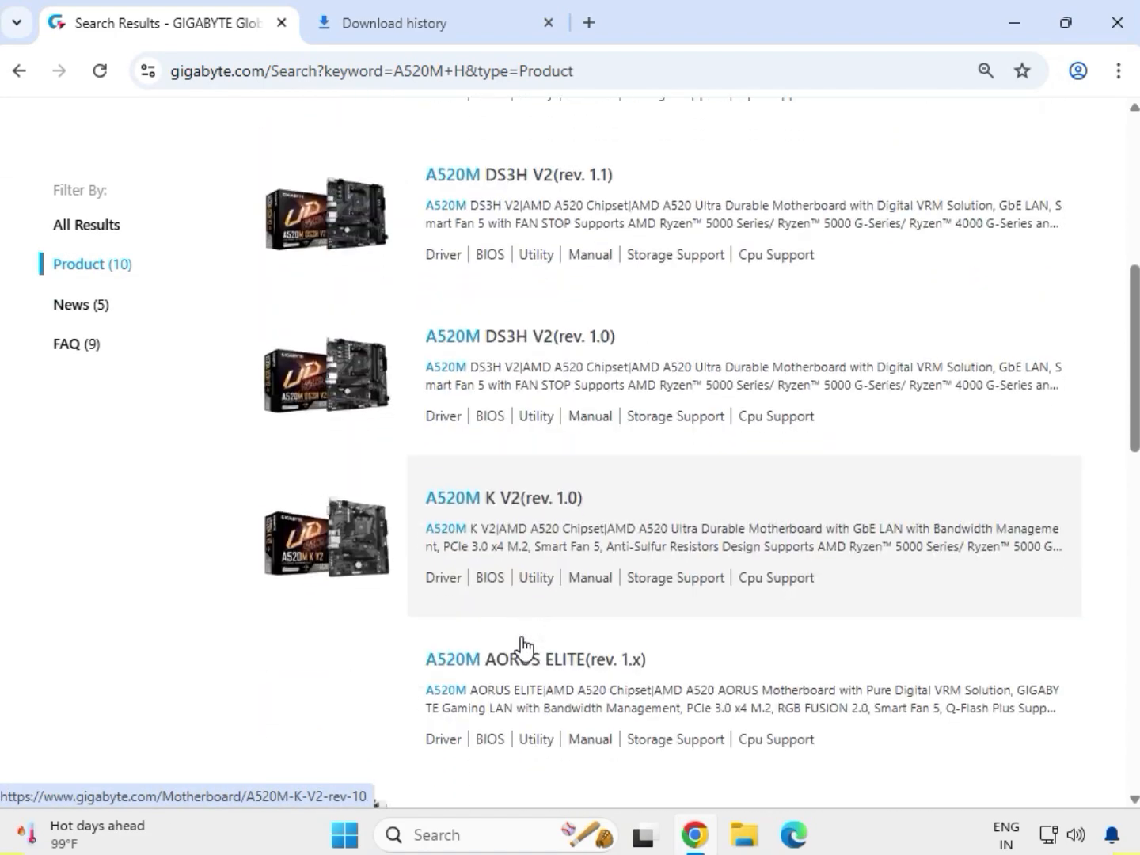
scroll(523, 648, down, 7)
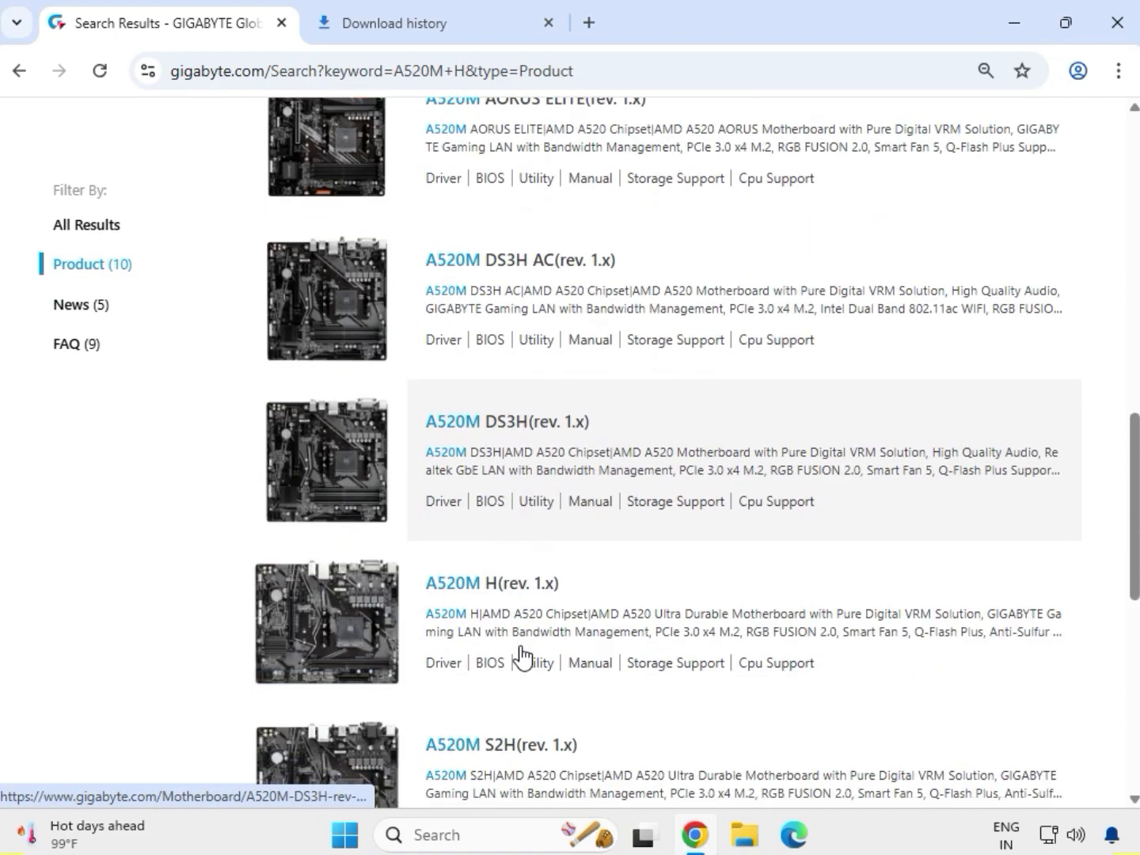
scroll(522, 656, down, 1)
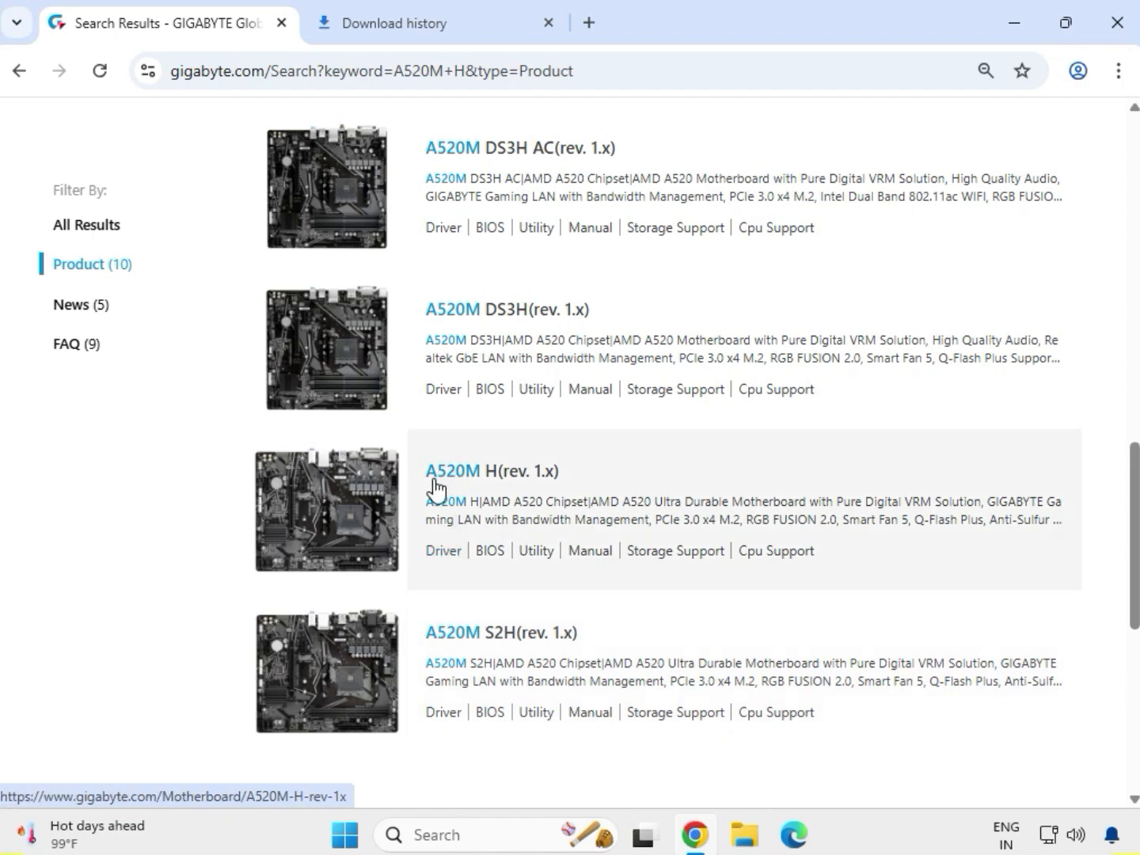
click(475, 475)
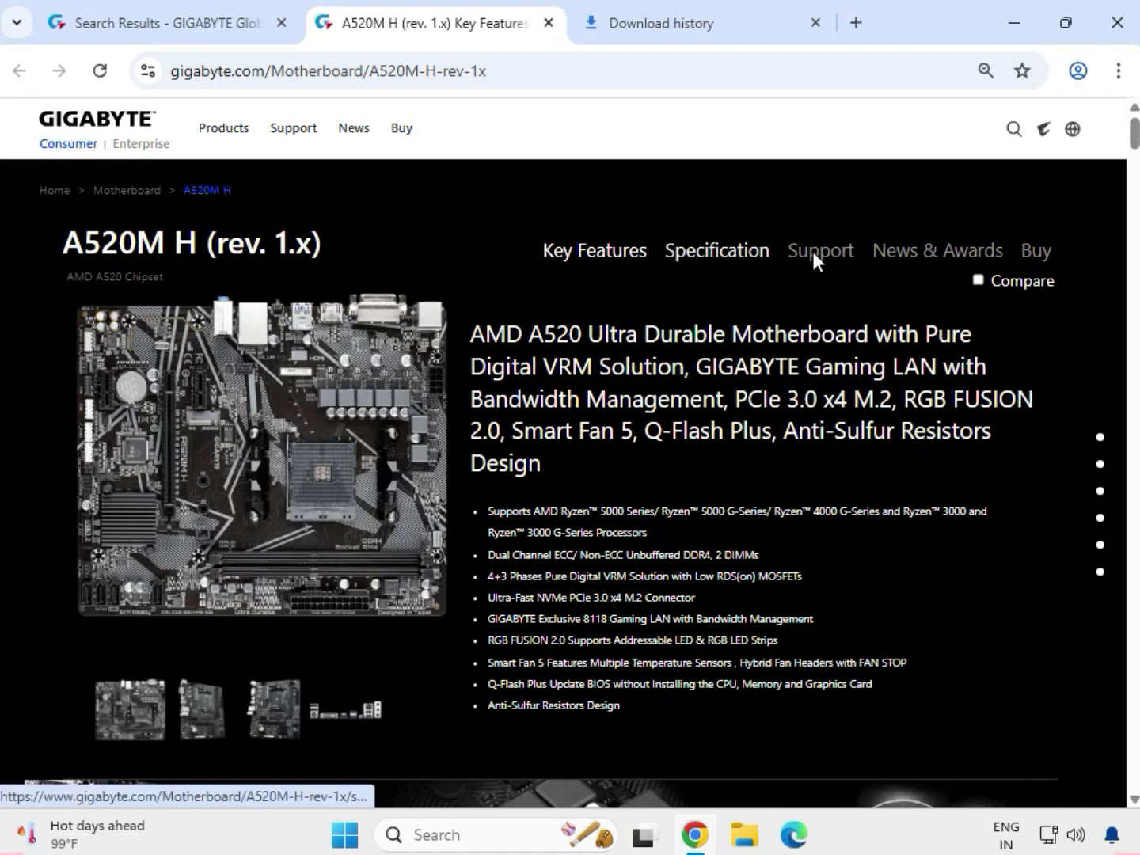
Step: Go to the motherboard's support downloads and set the driver OS to Windows 11 64bit
click(823, 252)
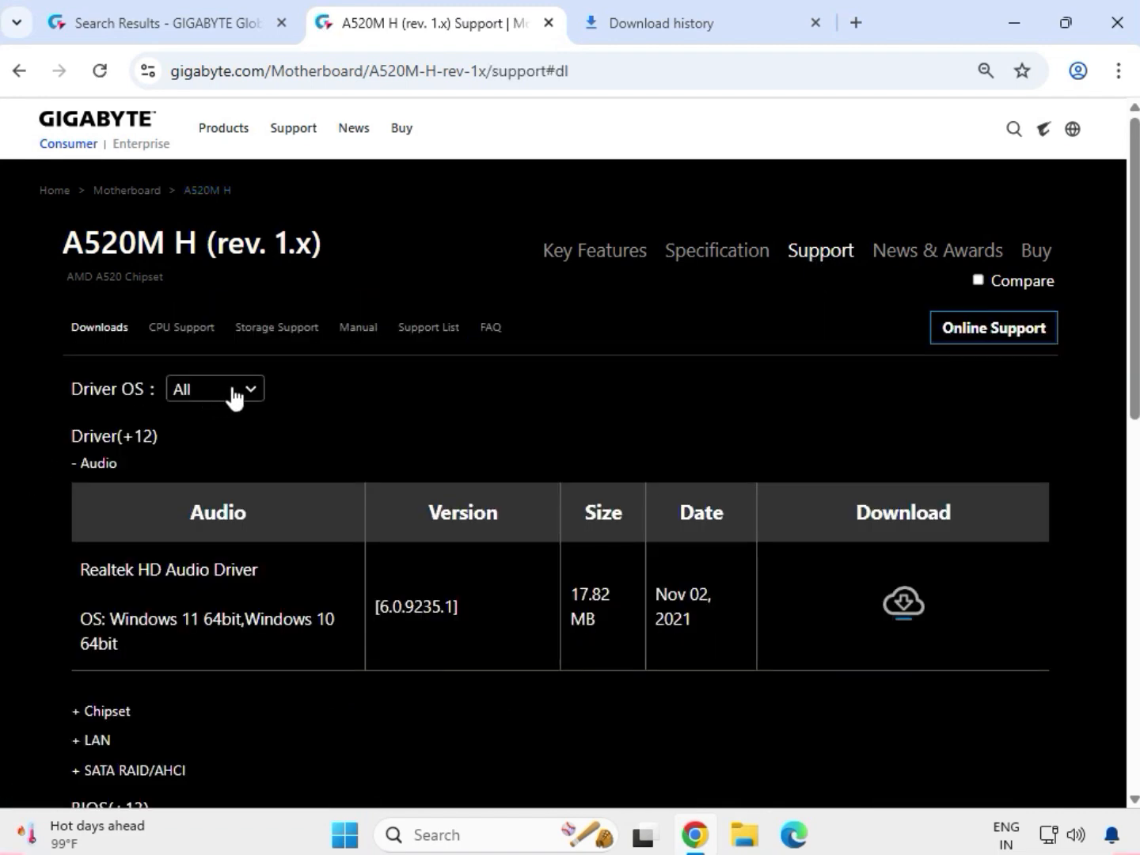
click(234, 393)
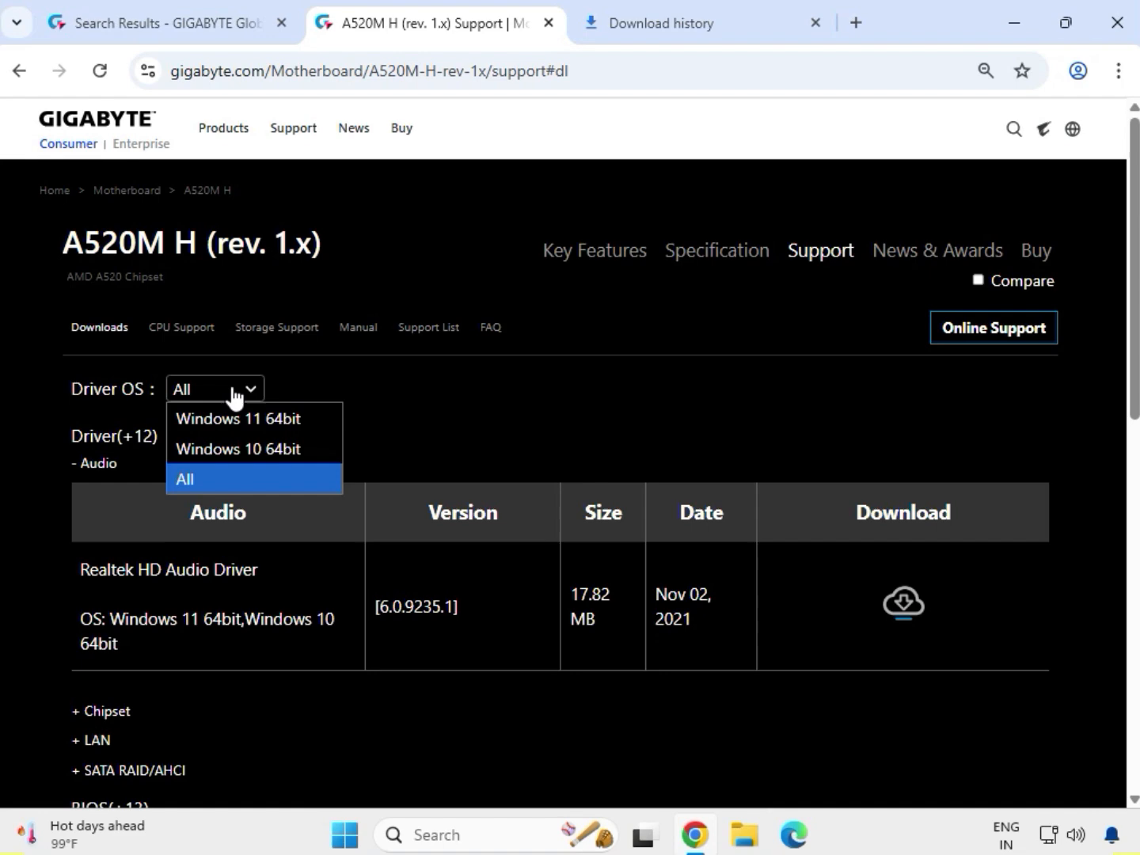
click(260, 428)
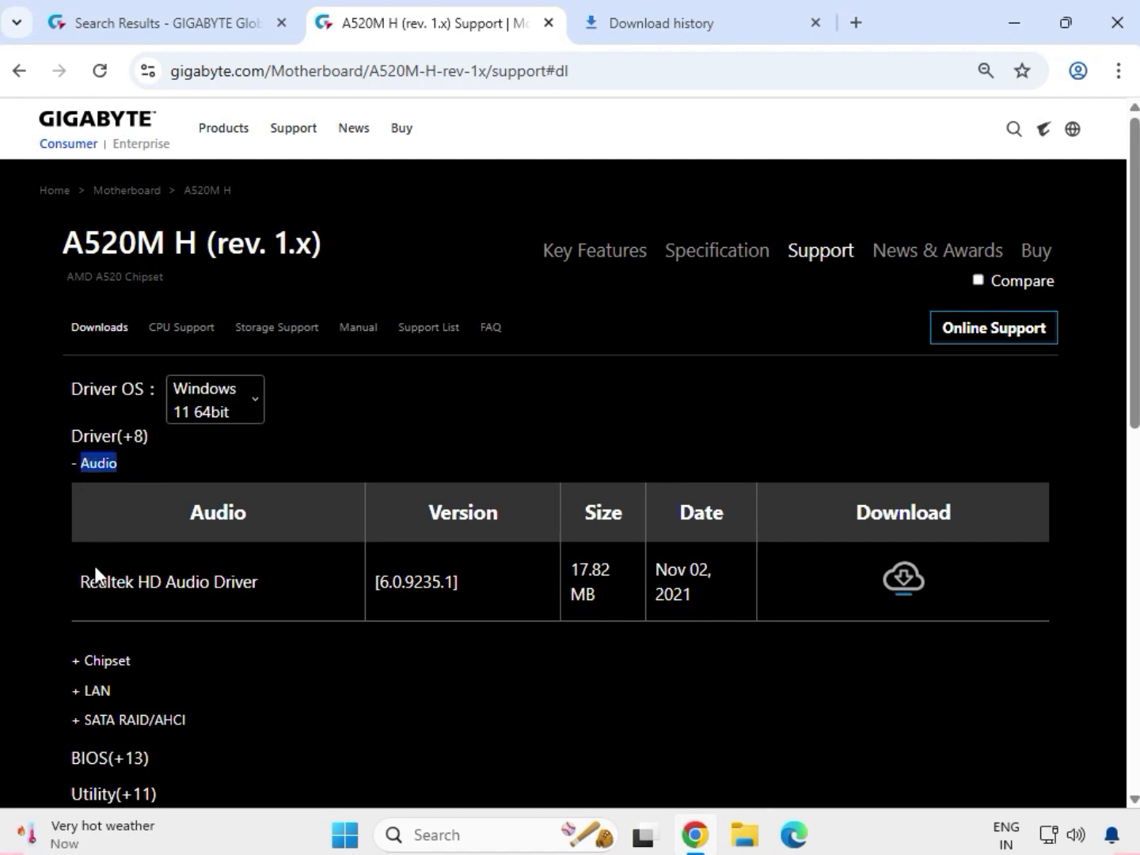
Step: Download the Realtek HD Audio Driver from the Audio section and check its download progress
drag(83, 574, 261, 584)
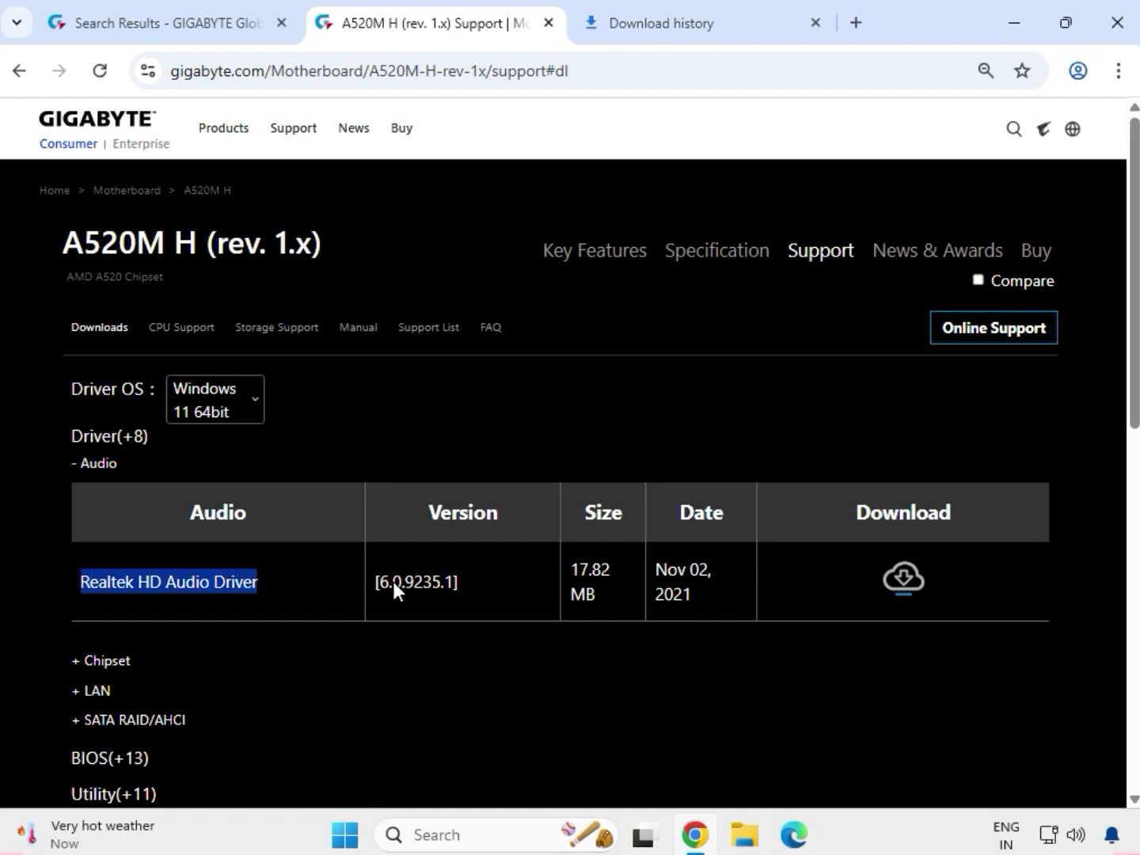
click(897, 586)
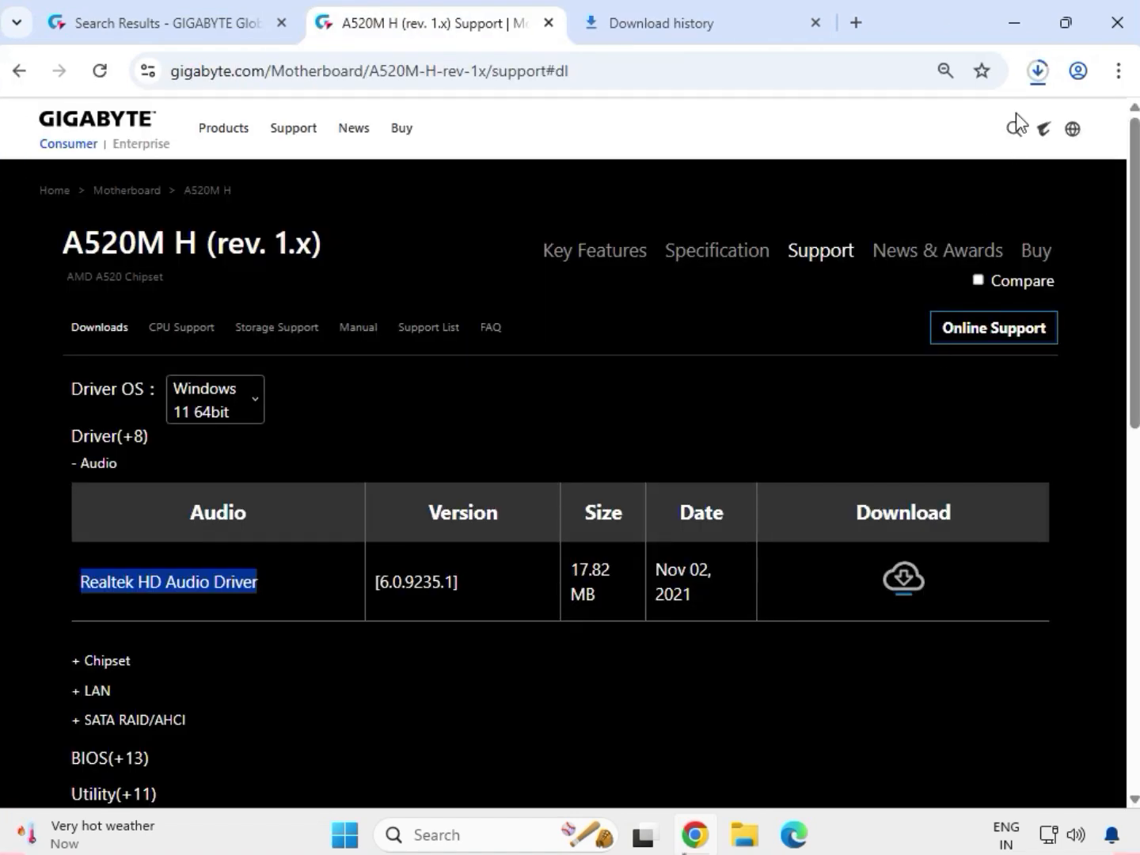
click(1039, 71)
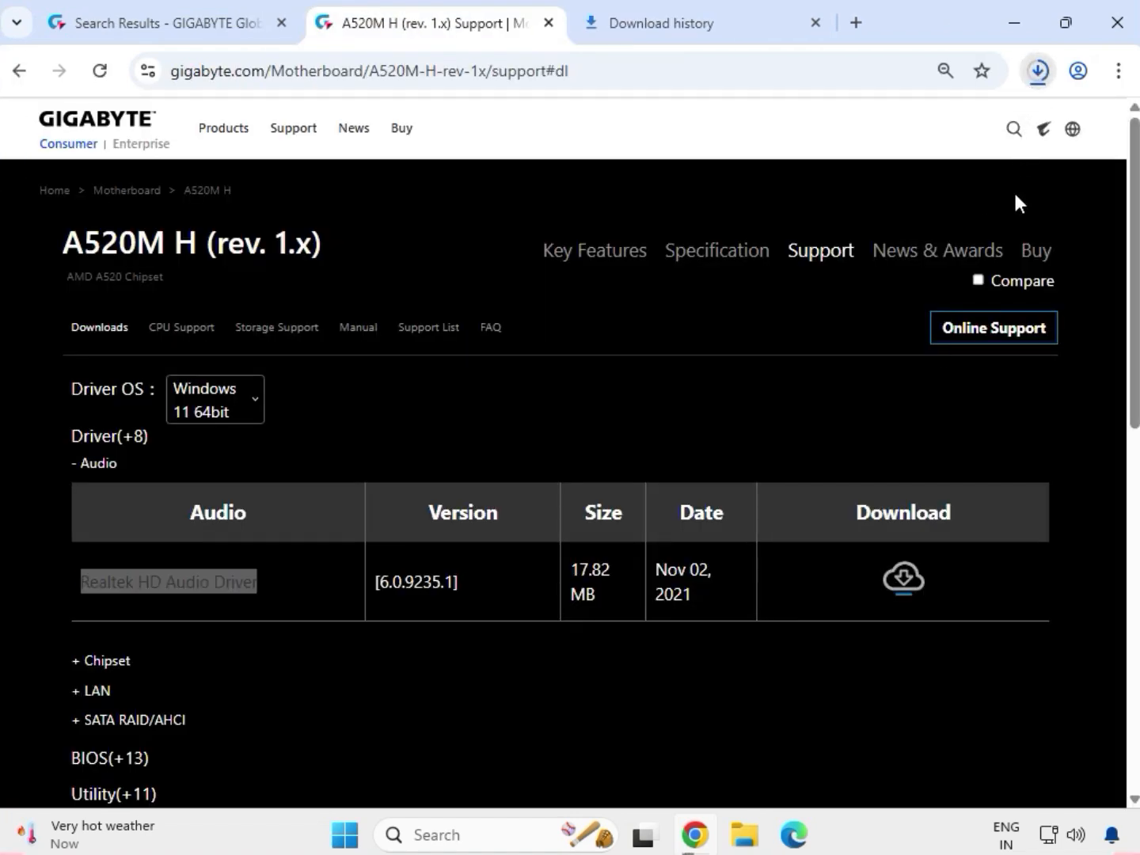
Step: Expand the Chipset drivers and download AMD Chipset Driver version 5.11.02.217
click(118, 667)
click(115, 666)
scroll(82, 631, down, 2)
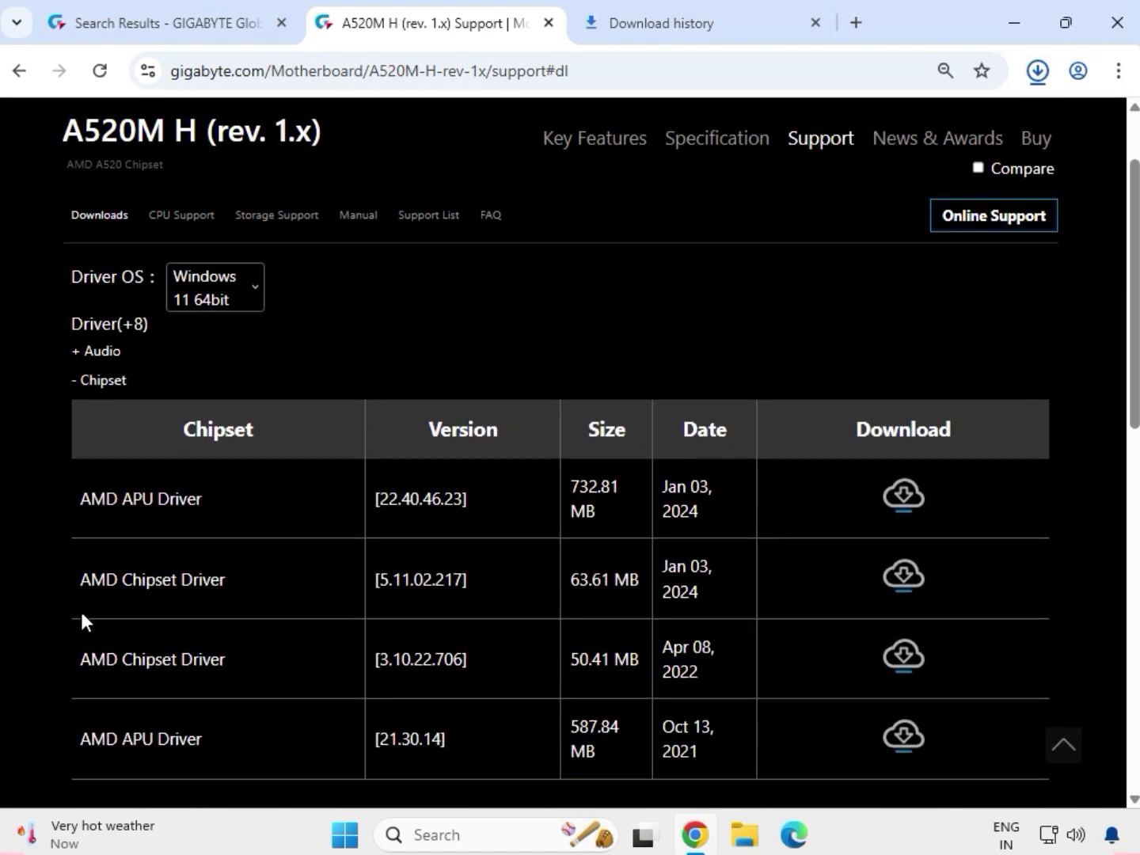
drag(79, 579, 227, 583)
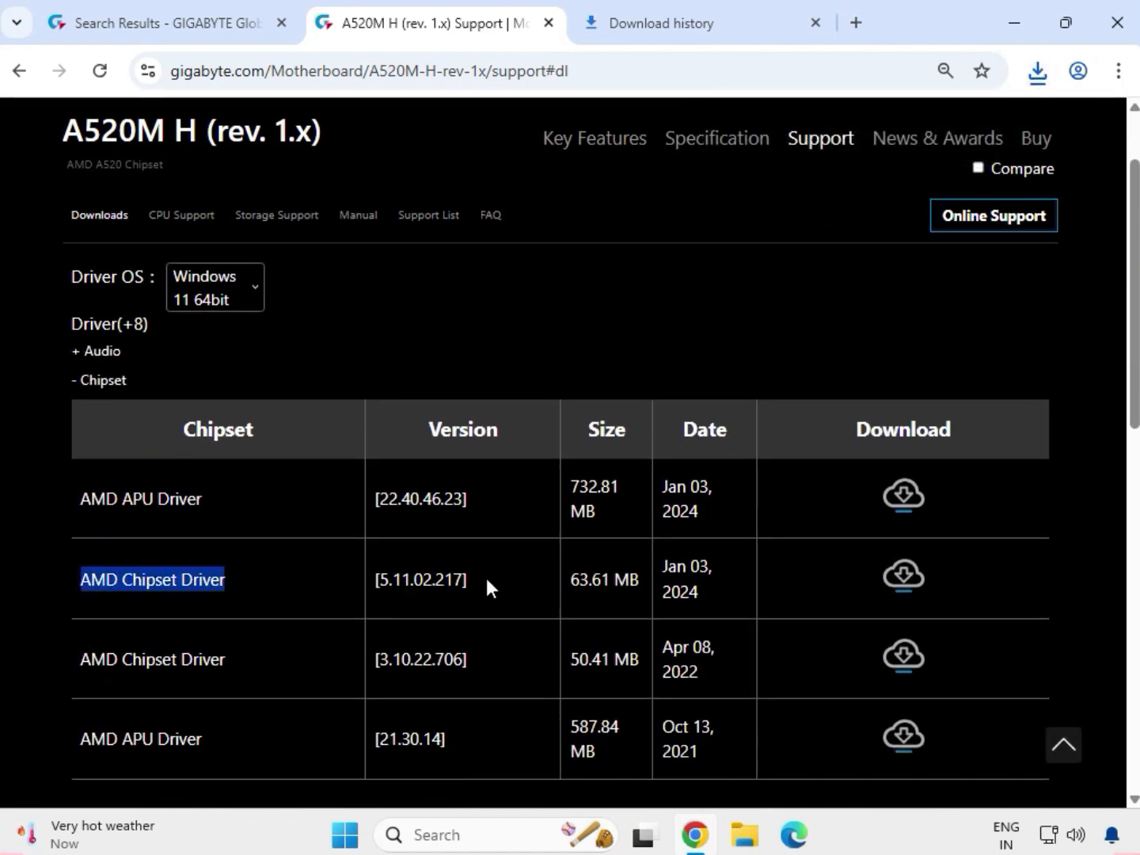
drag(796, 577, 923, 575)
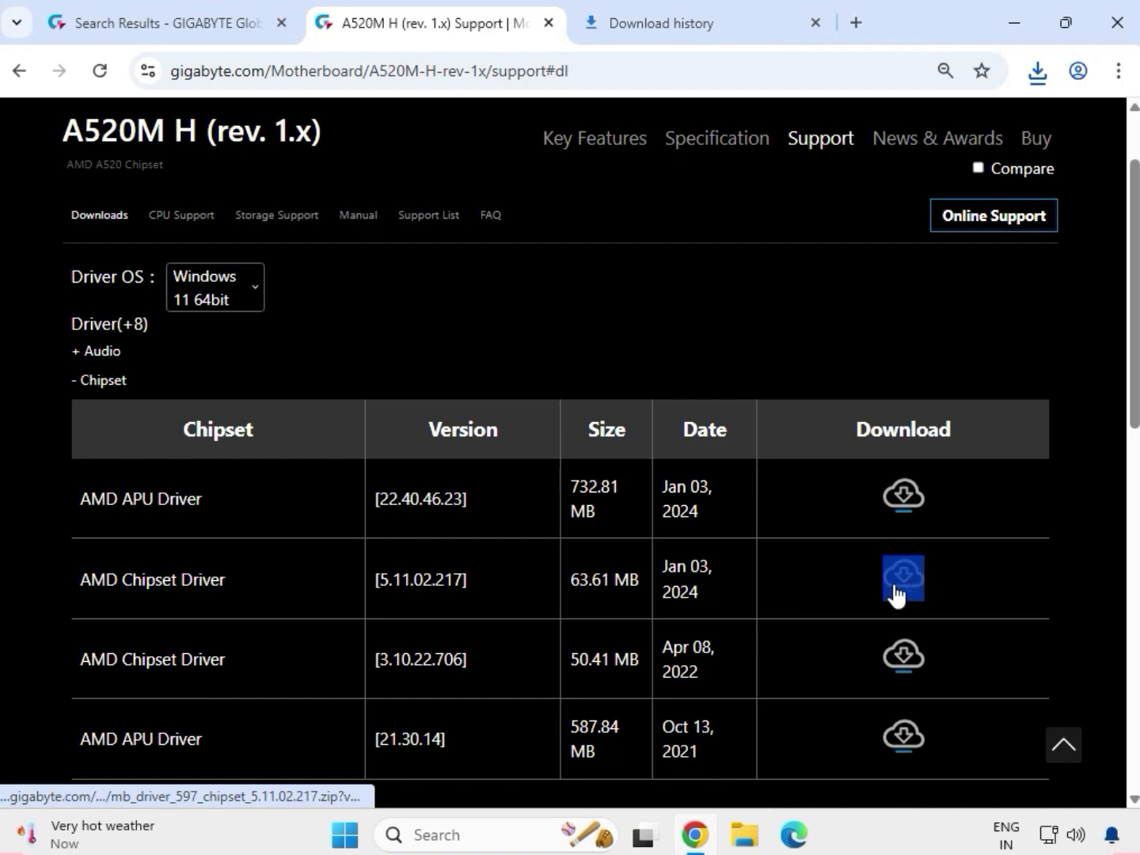
click(896, 584)
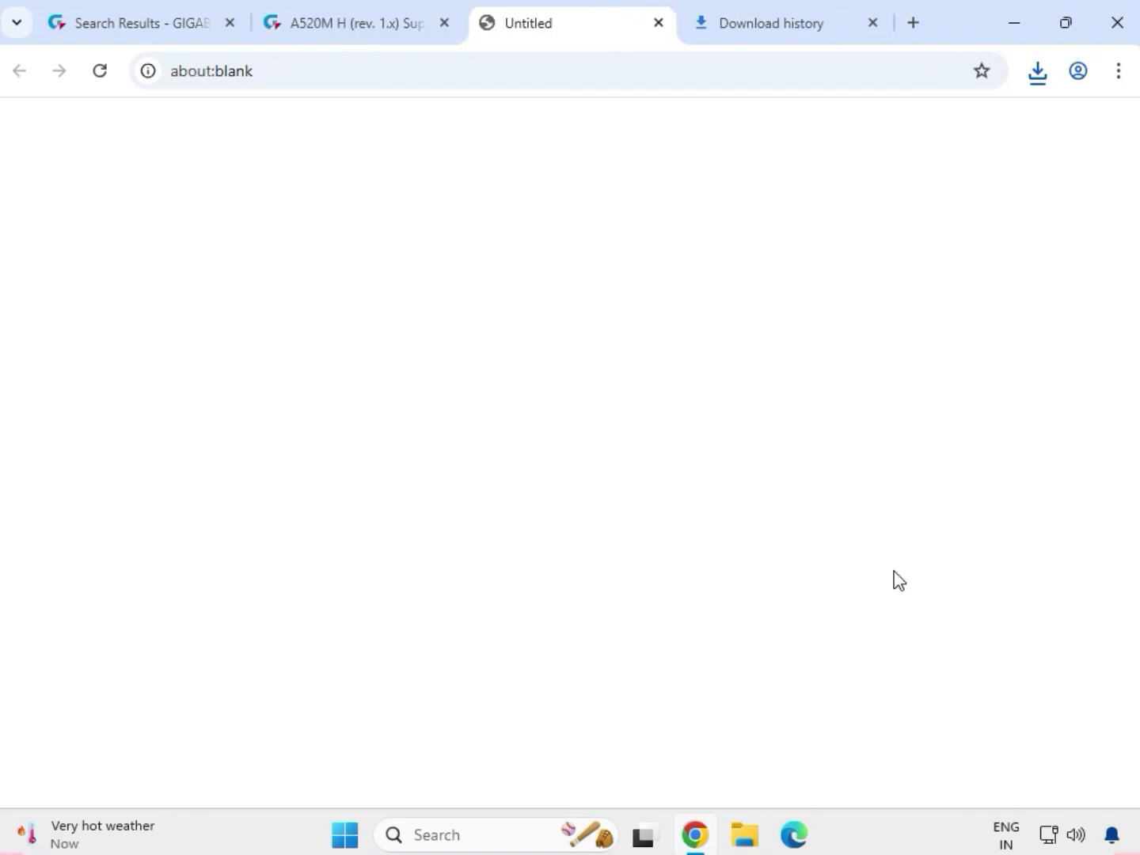
Step: Expand the LAN drivers and download the Realtek LAN Driver version 11.16.1123.2023
scroll(301, 621, down, 4)
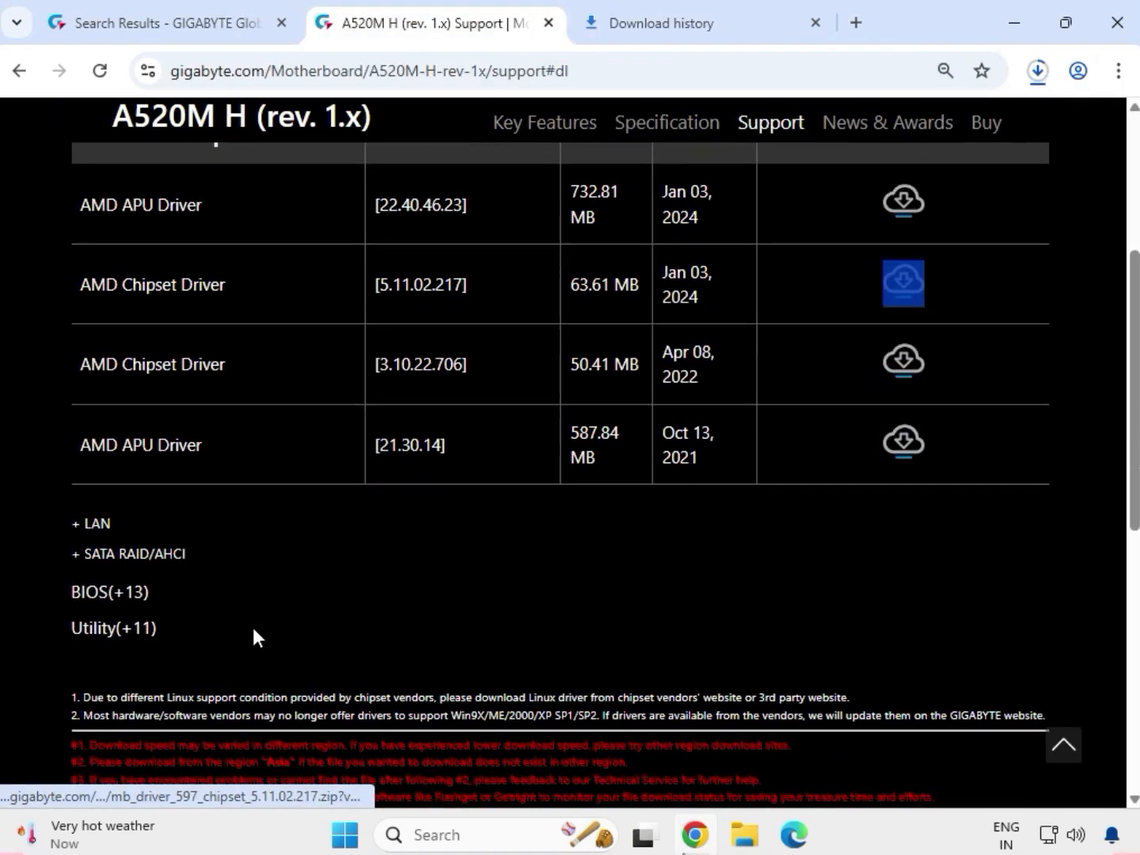
click(98, 525)
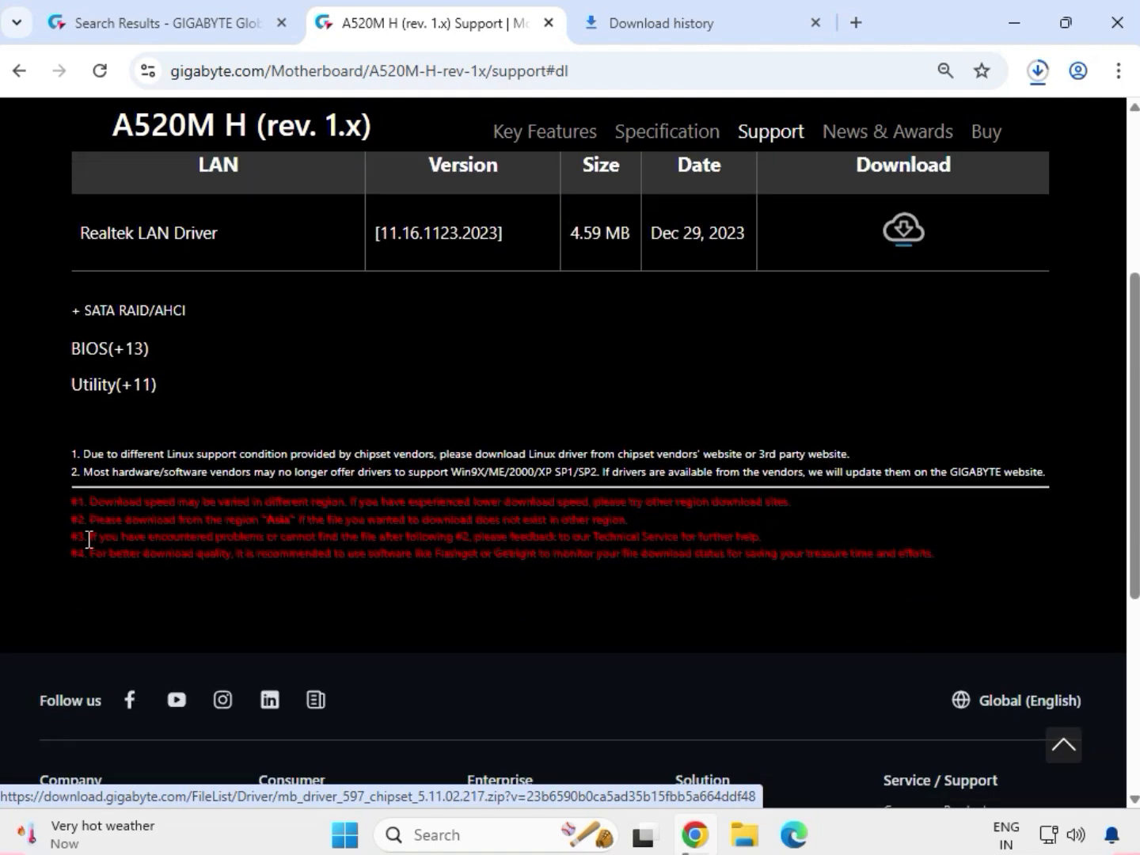
scroll(90, 538, up, 5)
drag(78, 631, 796, 642)
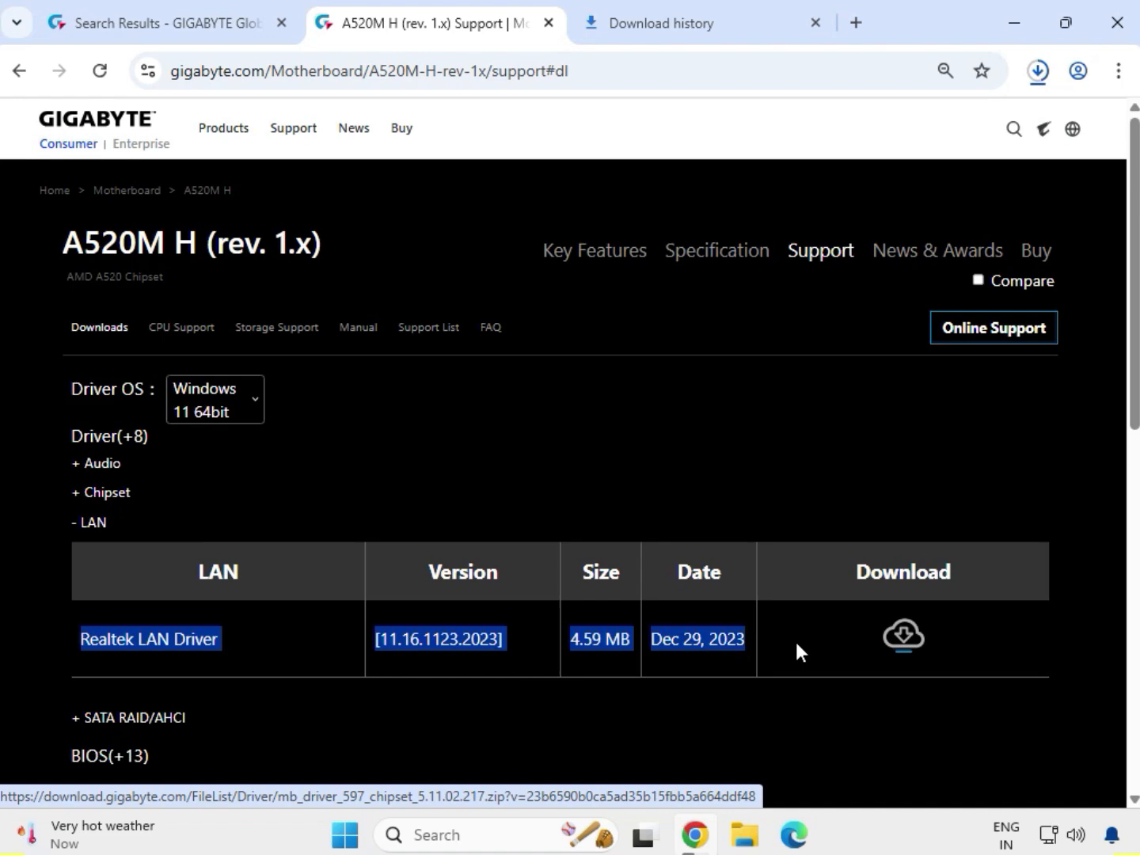
click(899, 646)
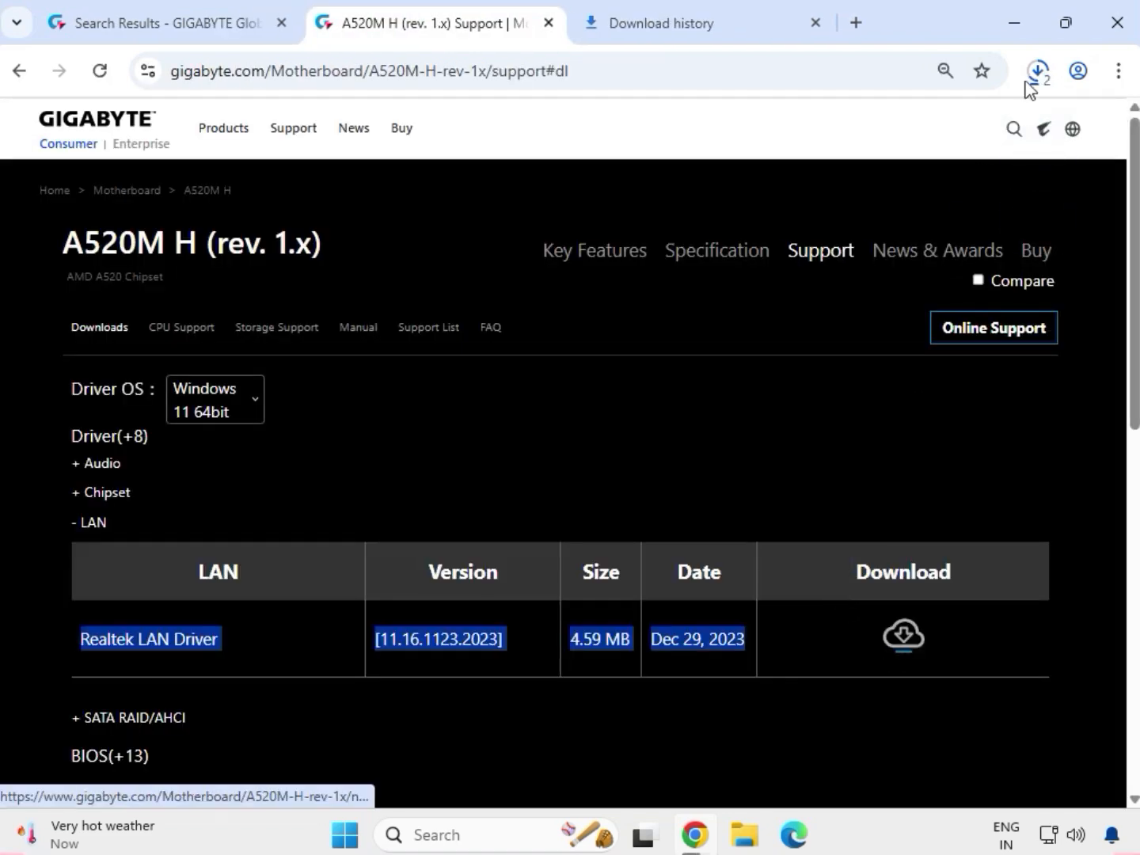
Step: Check the recent downloads and show the Realtek audio driver zip in its folder in File Explorer
click(1038, 78)
mouse_move(983, 322)
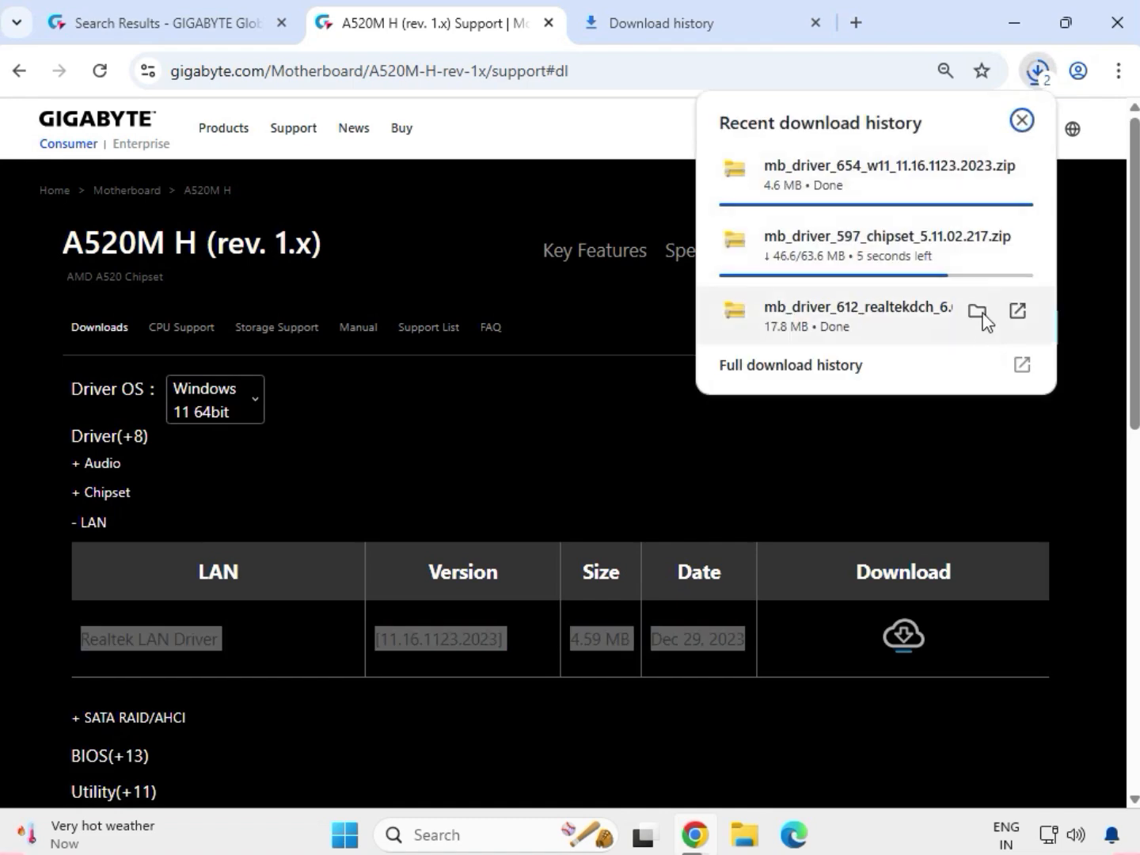
click(975, 311)
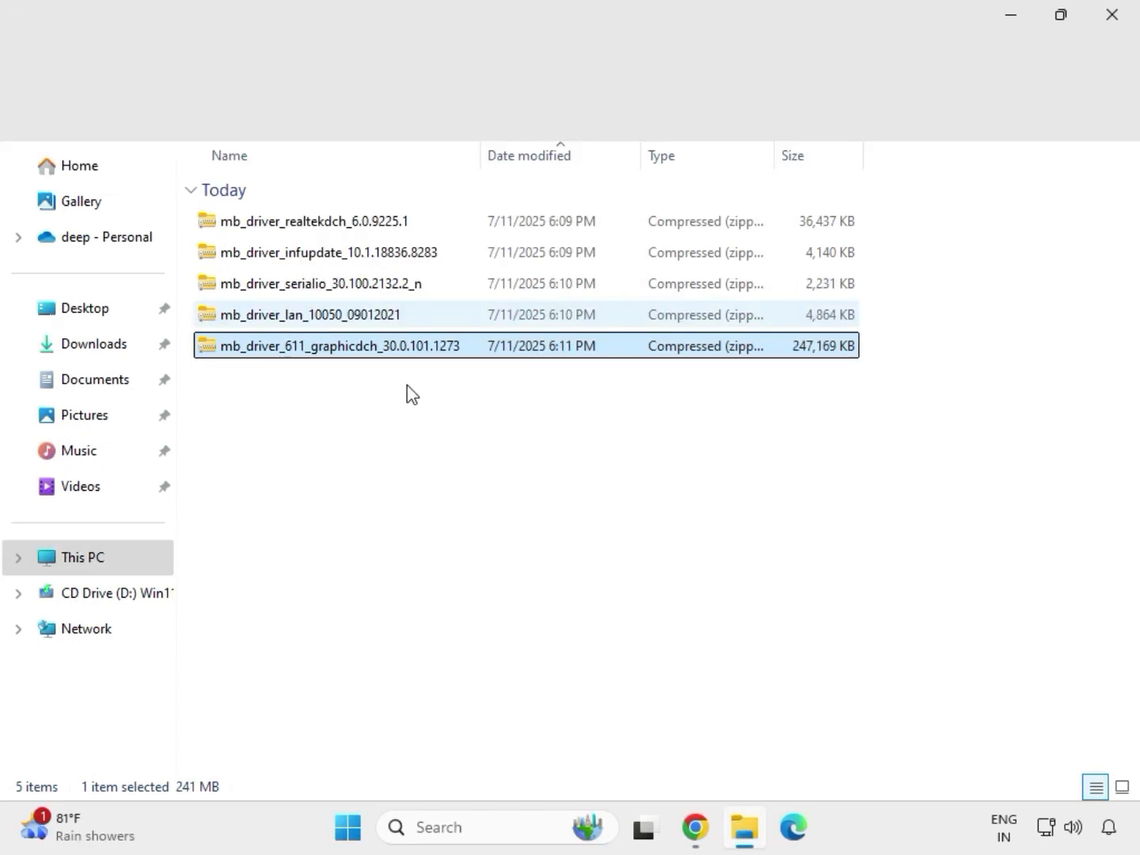
Step: Extract the mb_driver_611_graphicdch_30.0.101.1273 zip to its default folder in Downloads and close the extracted files' window
drag(408, 384, 354, 214)
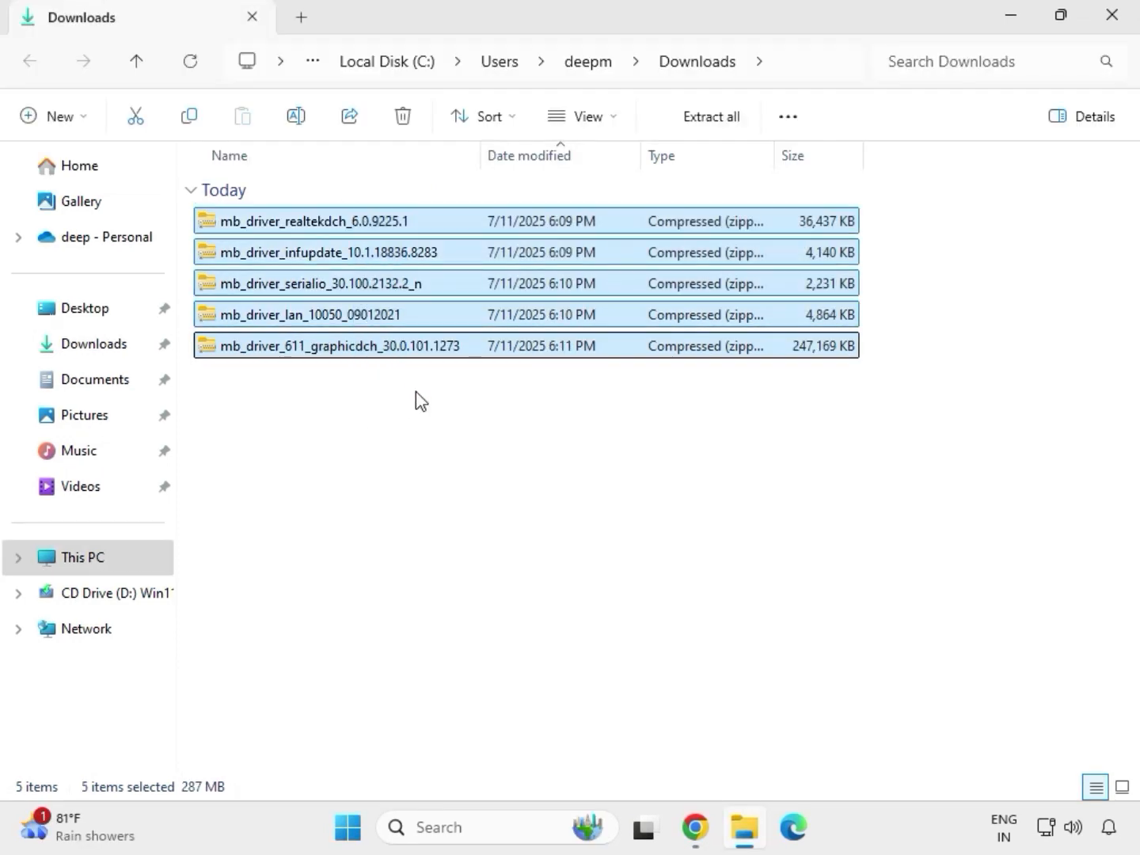
click(400, 346)
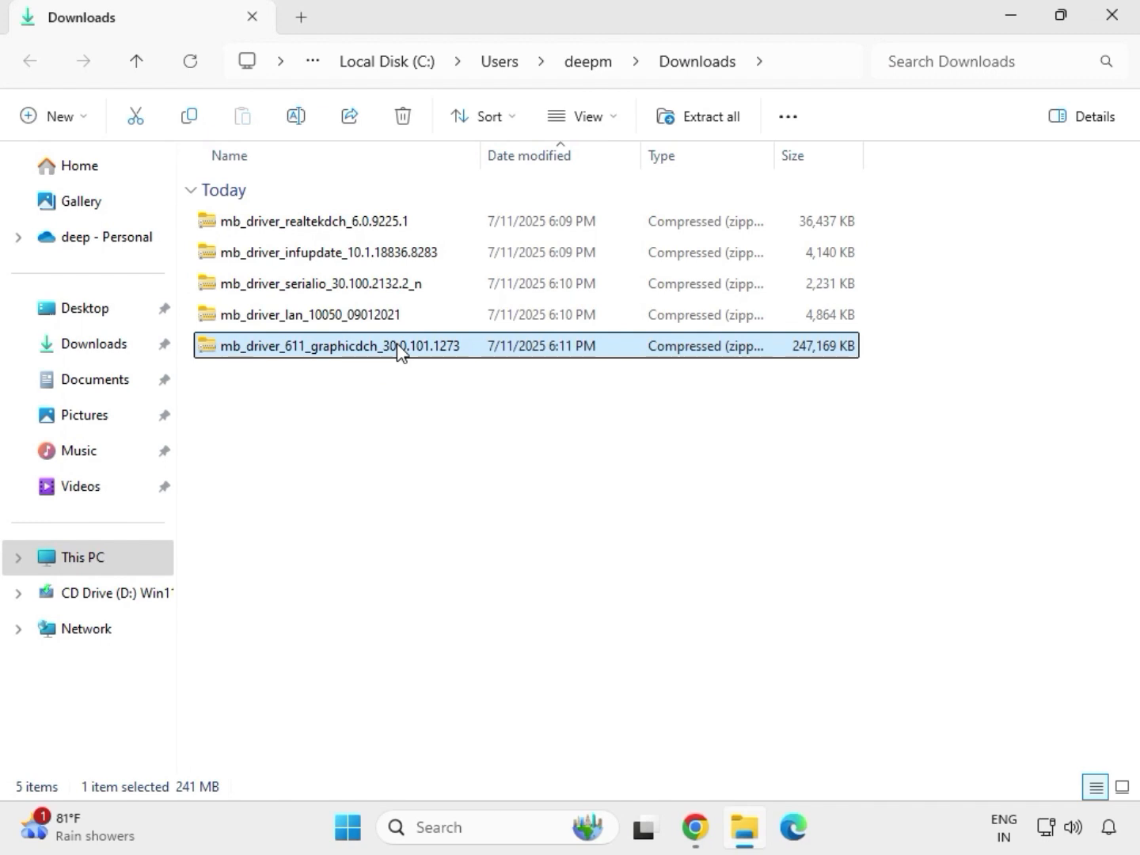
right_click(400, 348)
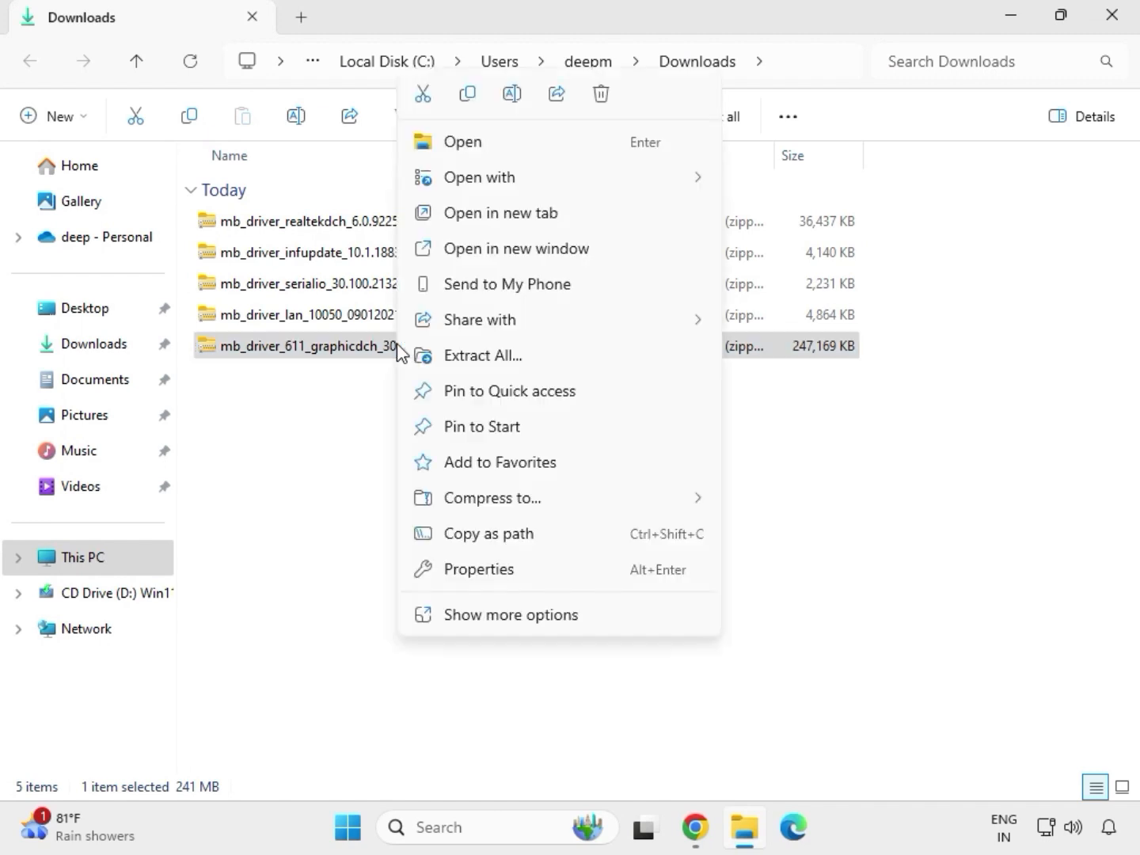
click(511, 617)
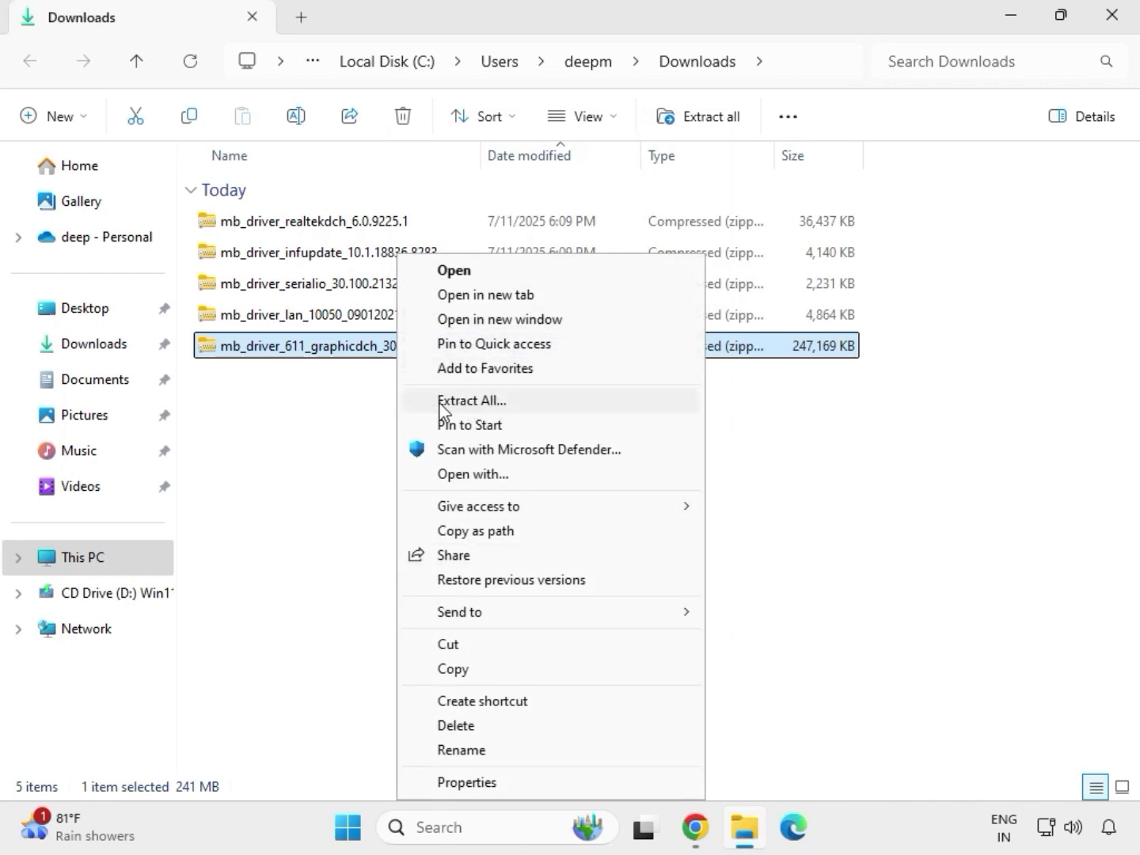
click(479, 403)
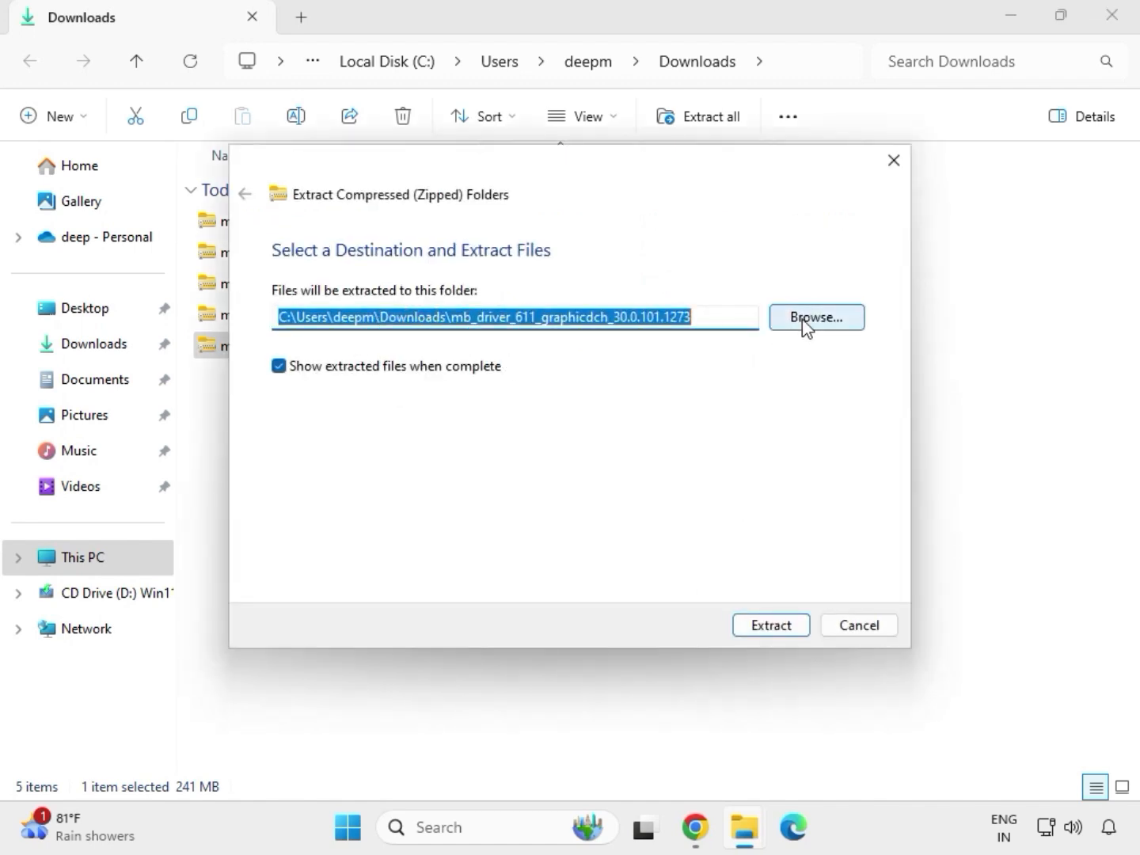
click(772, 626)
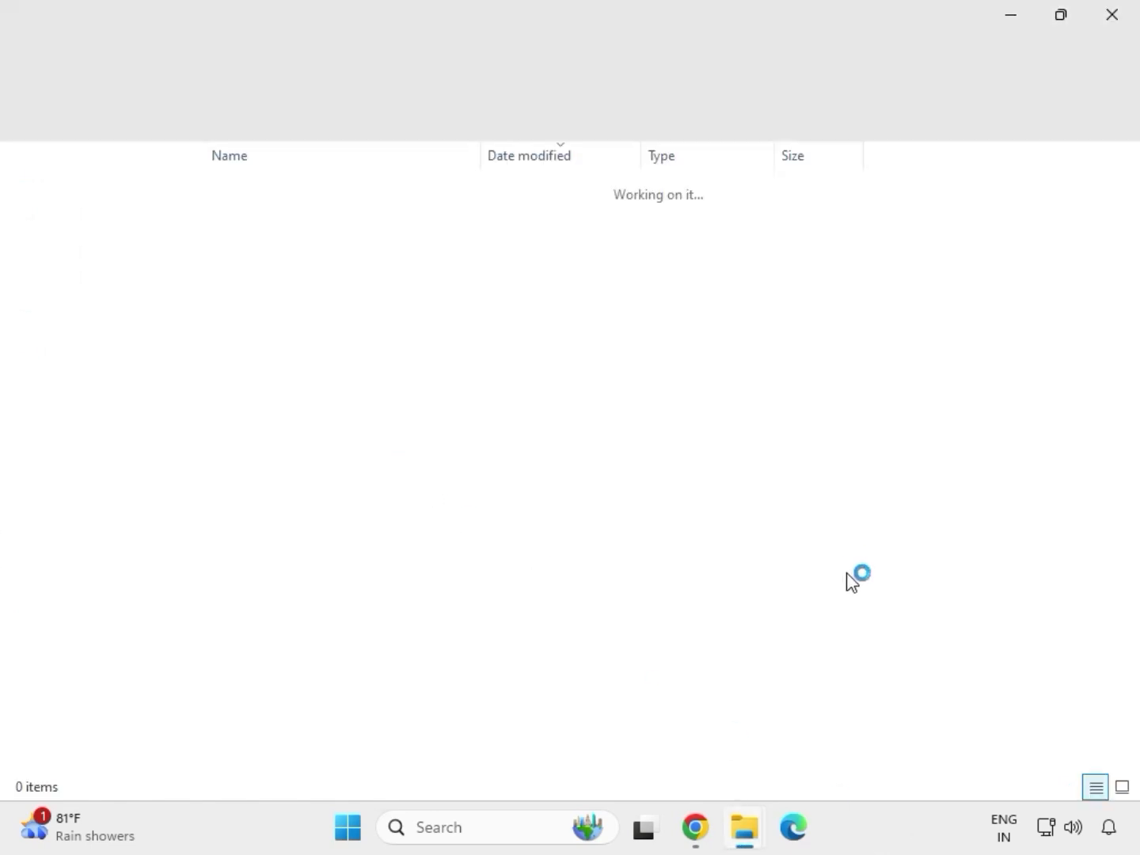
click(1112, 19)
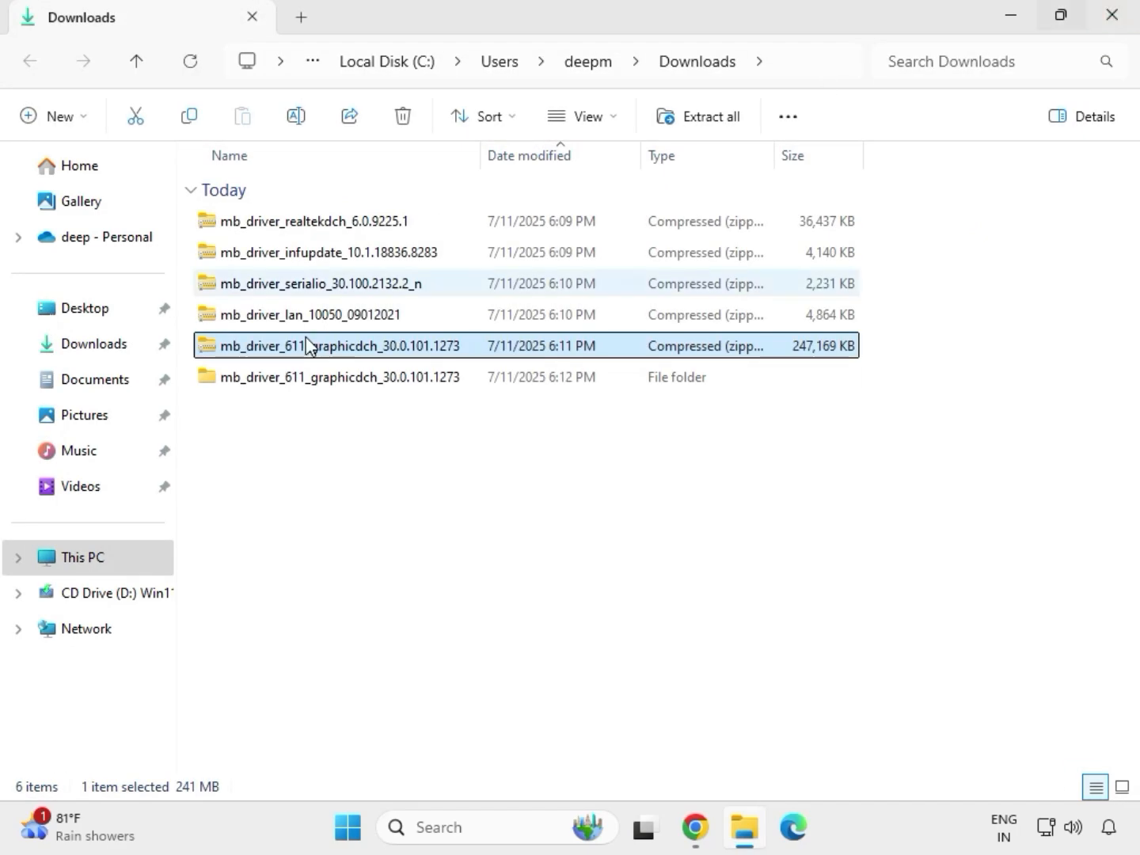
Step: Extract the mb_driver_lan_10050_09012021 zip to its default folder in Downloads and close the extracted files' window
click(289, 322)
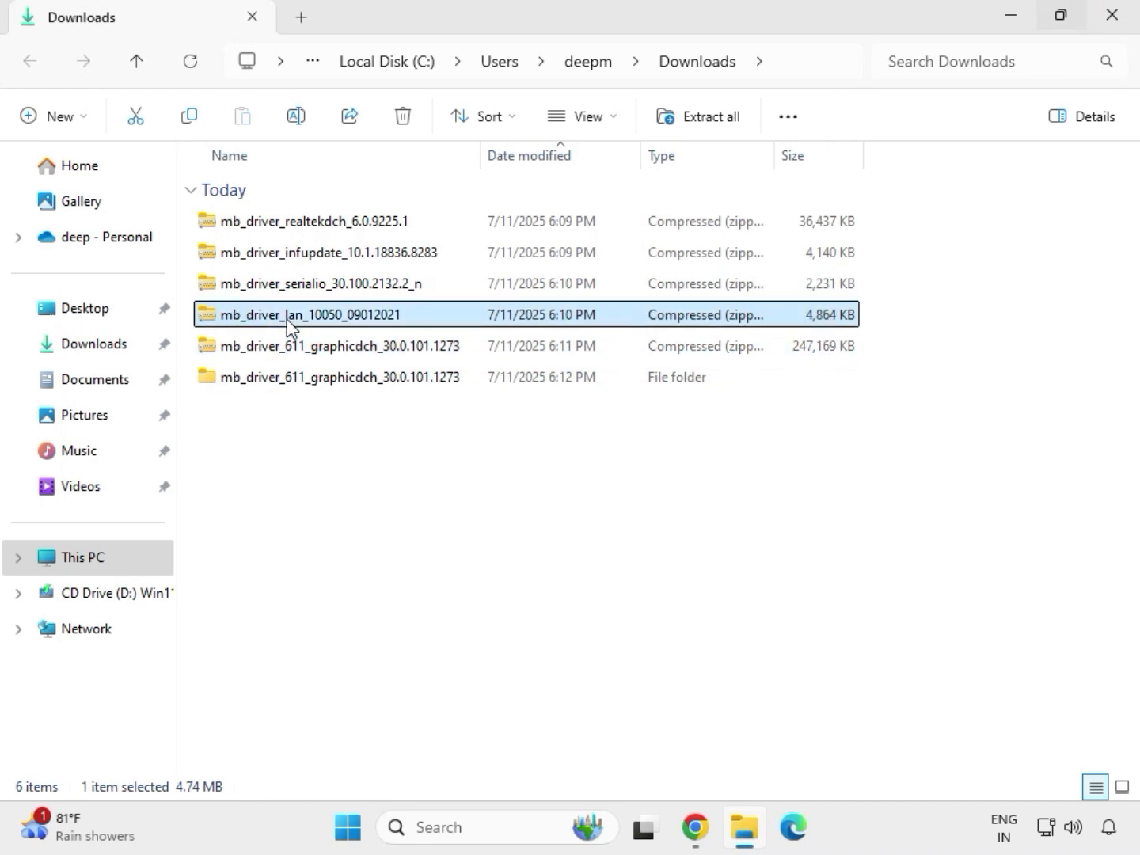
right_click(288, 320)
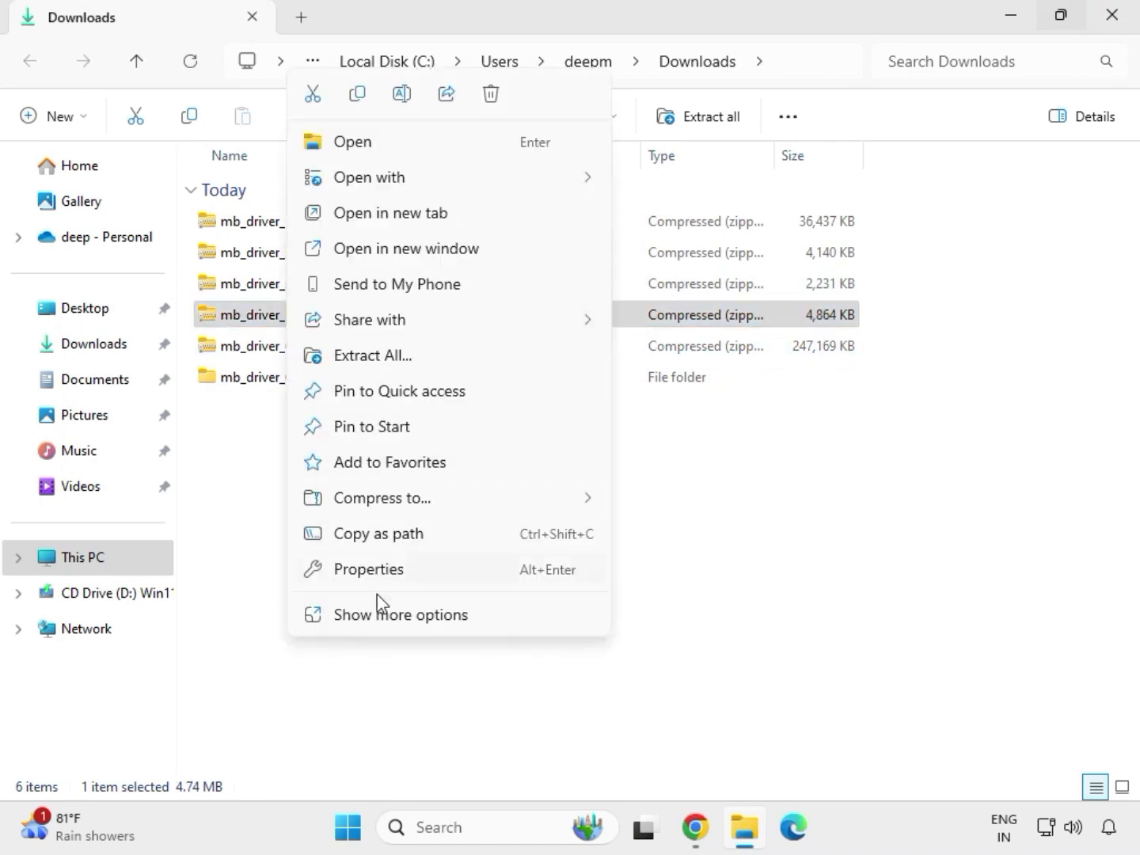
click(380, 616)
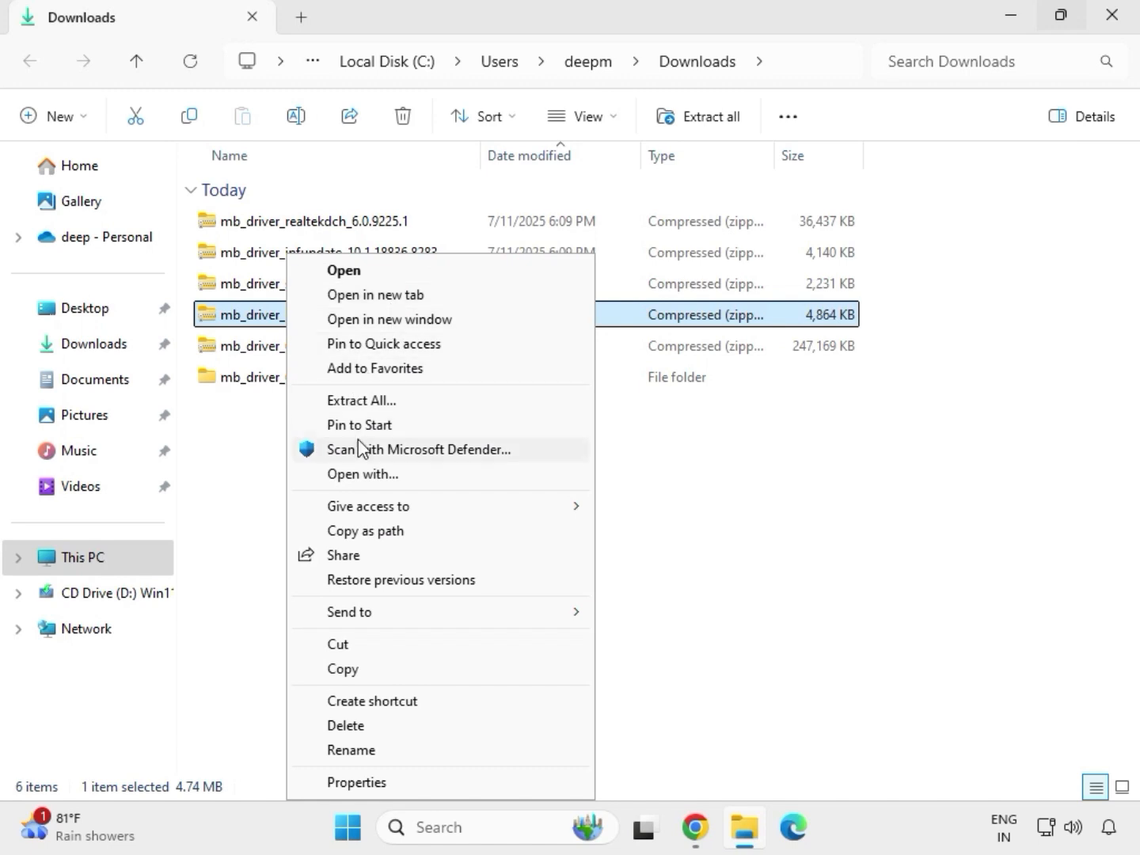
click(359, 400)
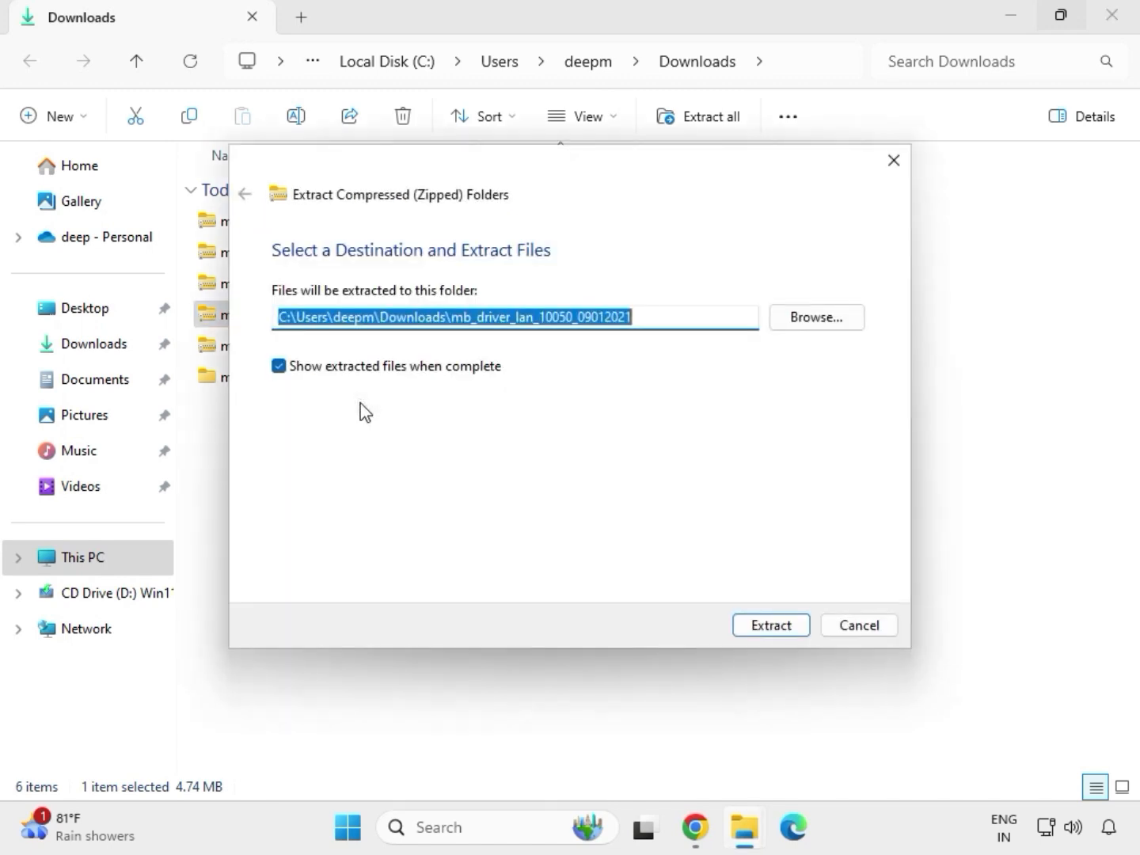
click(764, 628)
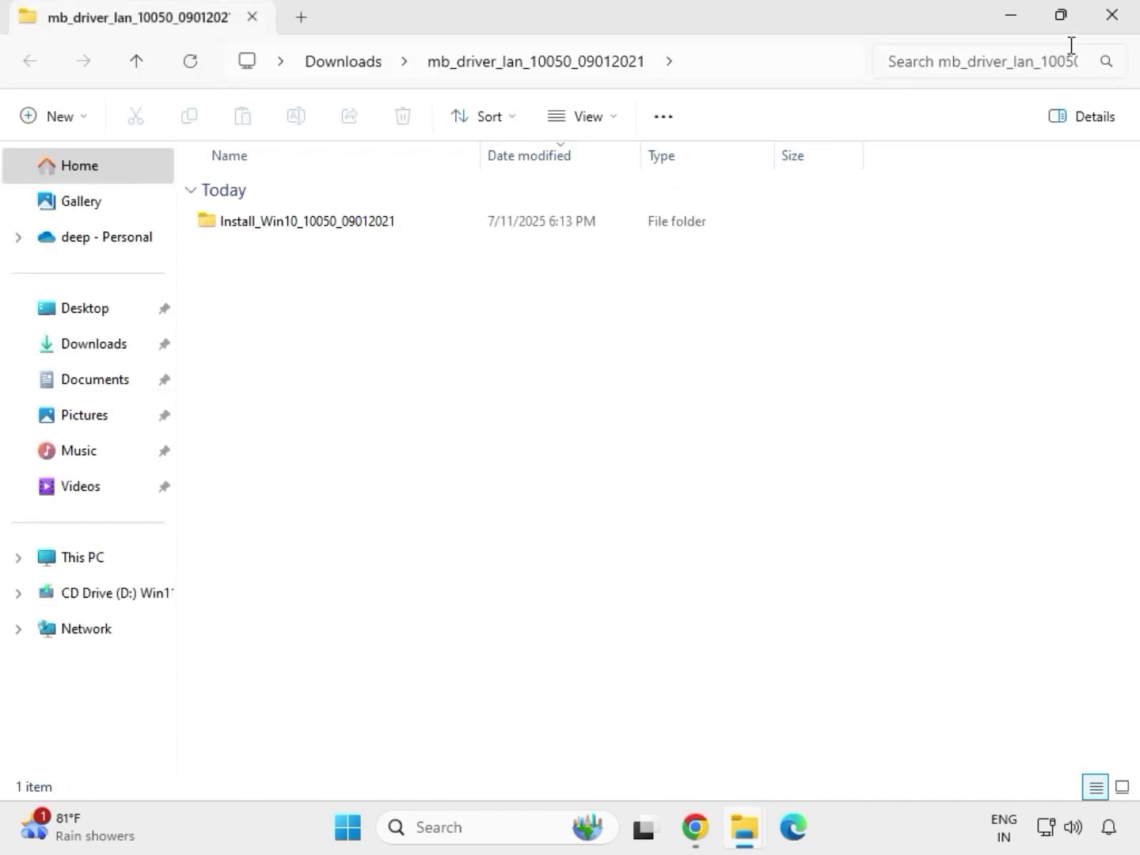
click(1113, 14)
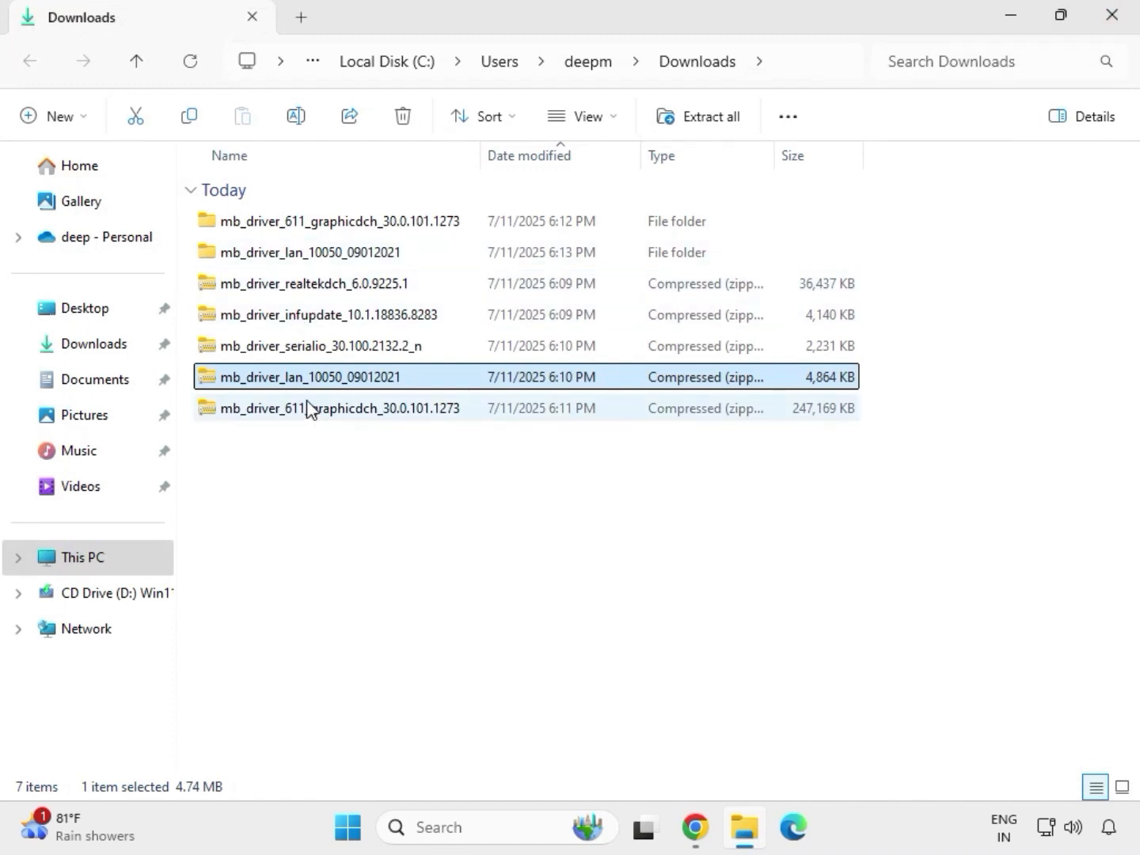
Step: Extract the mb_driver_serialio_30.100.2132.2_n zip to its default folder in Downloads and close the extracted files' window
click(285, 353)
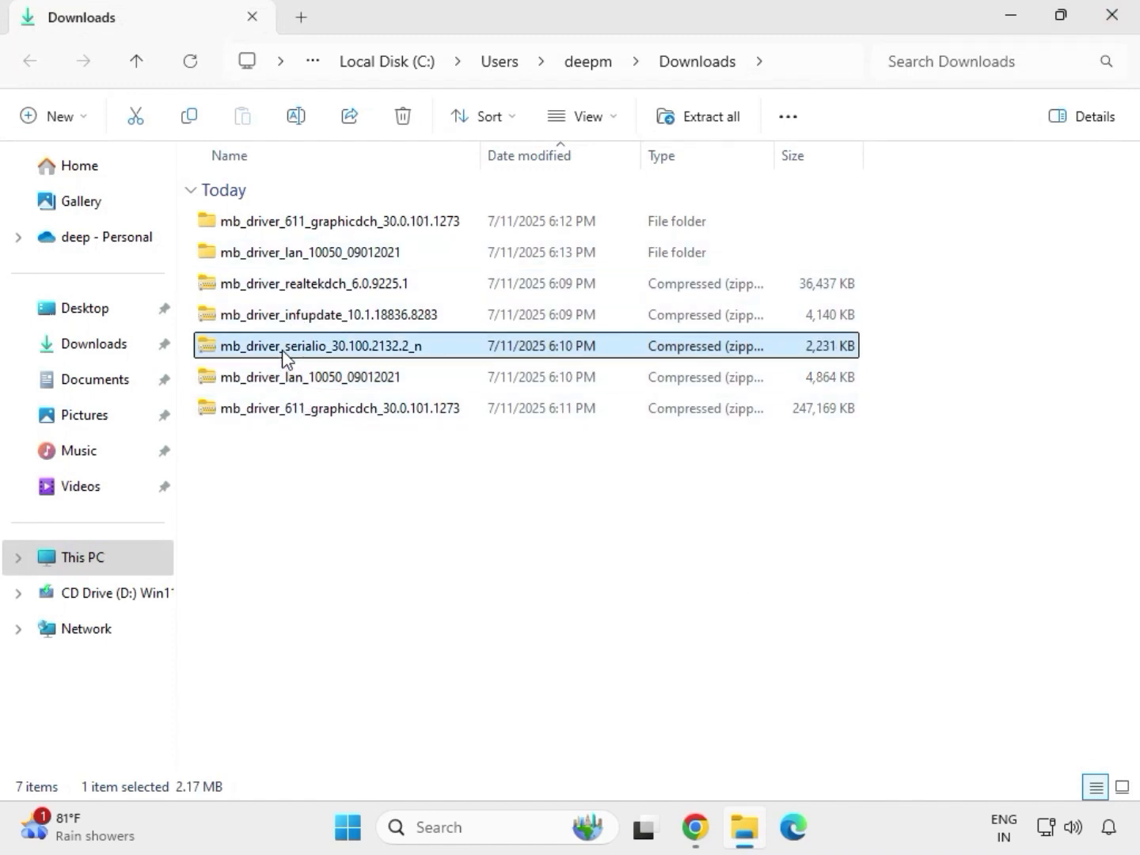
right_click(285, 354)
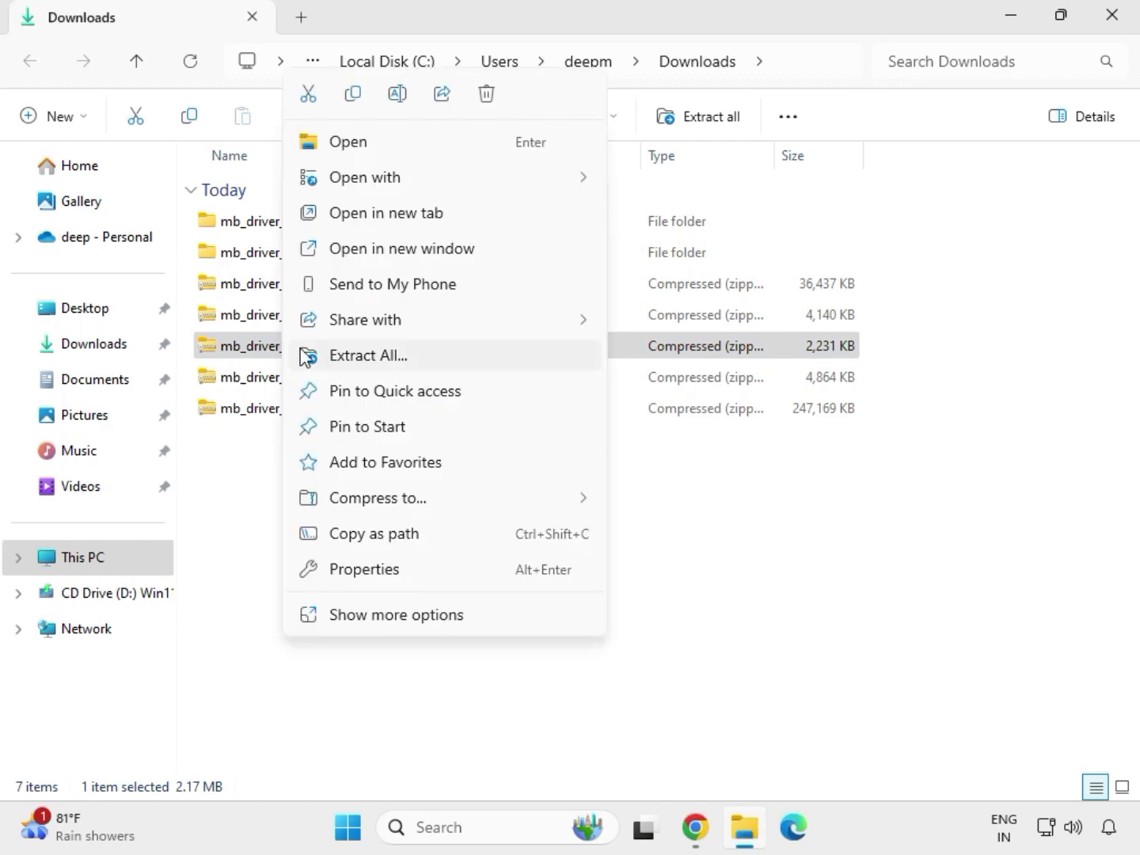
click(349, 358)
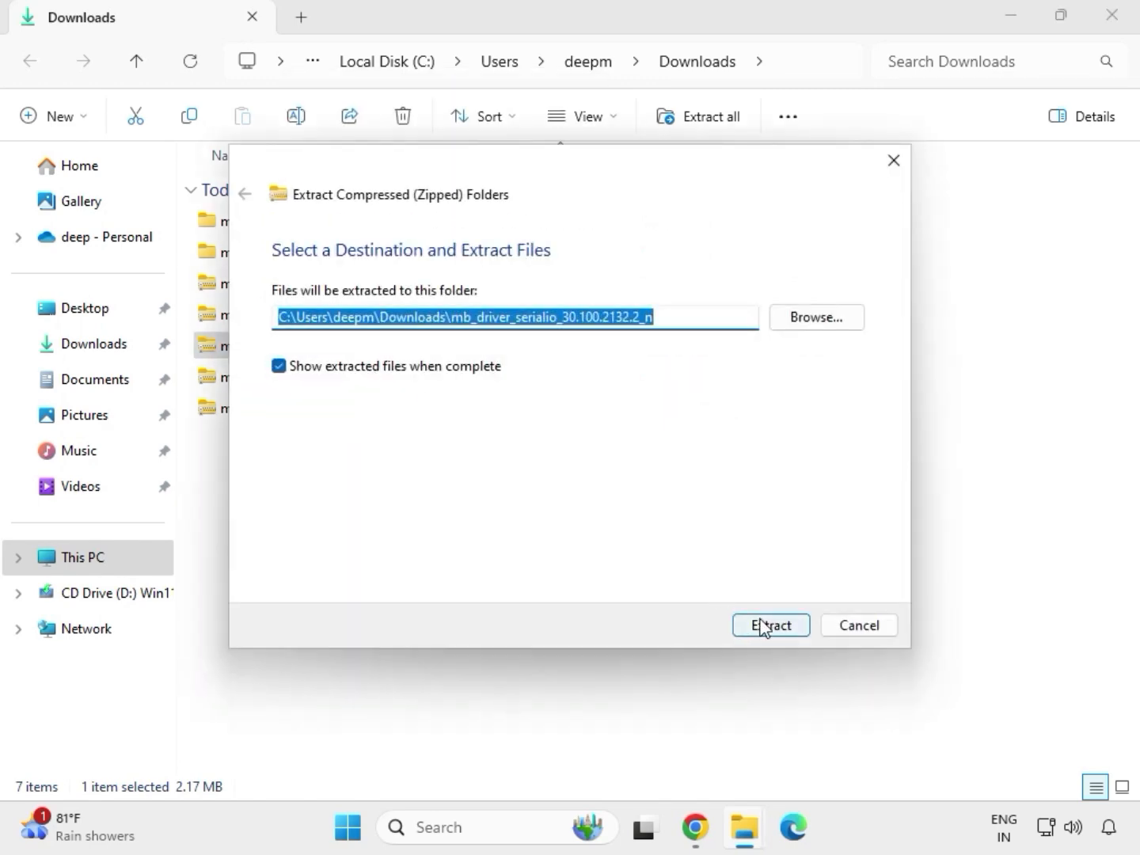
click(762, 626)
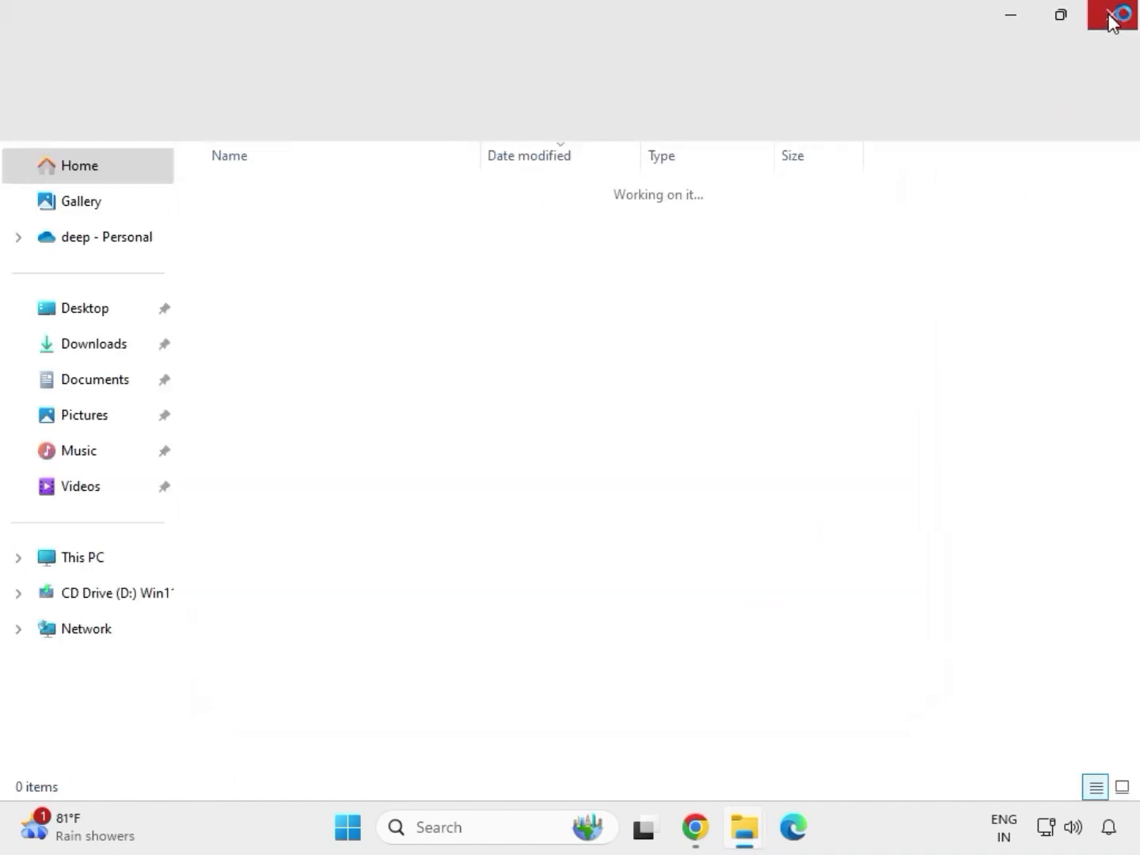
click(1110, 17)
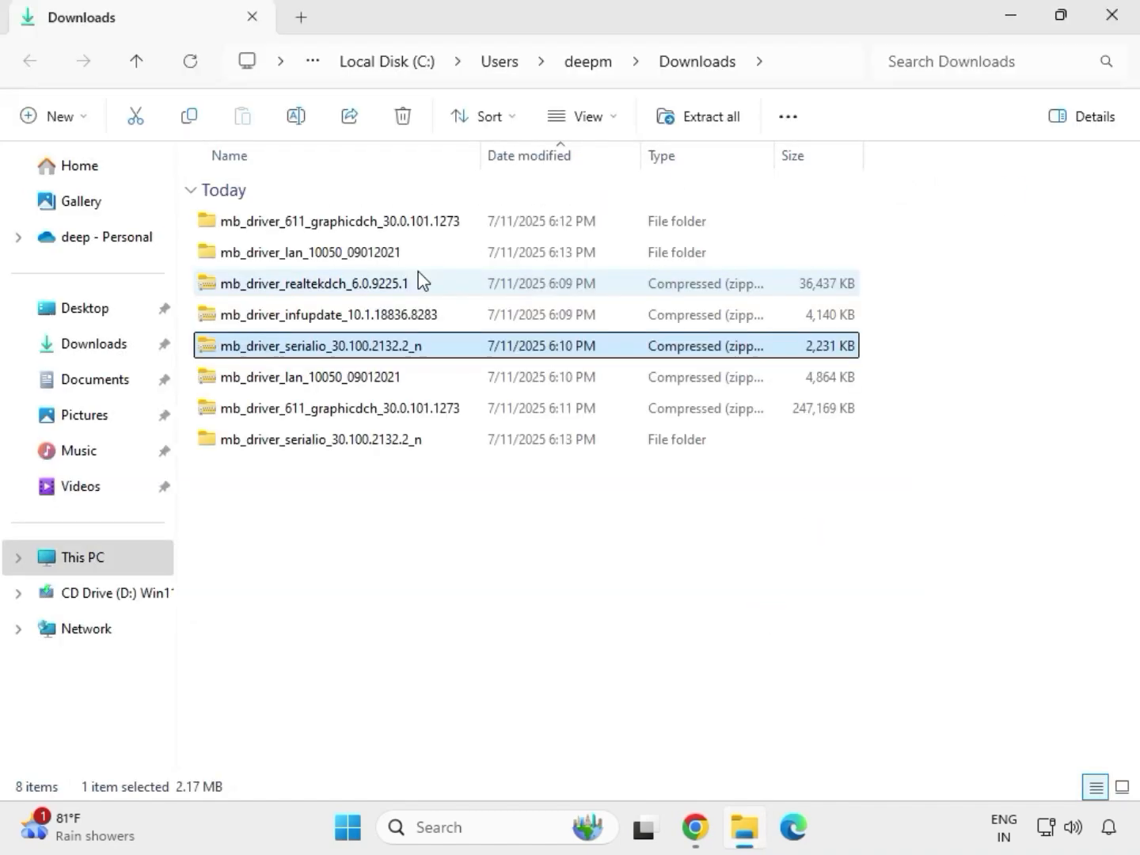
Step: Extract the mb_driver_infupdate_10.1.18836.8283 zip into Downloads and close the extracted files' window
click(295, 317)
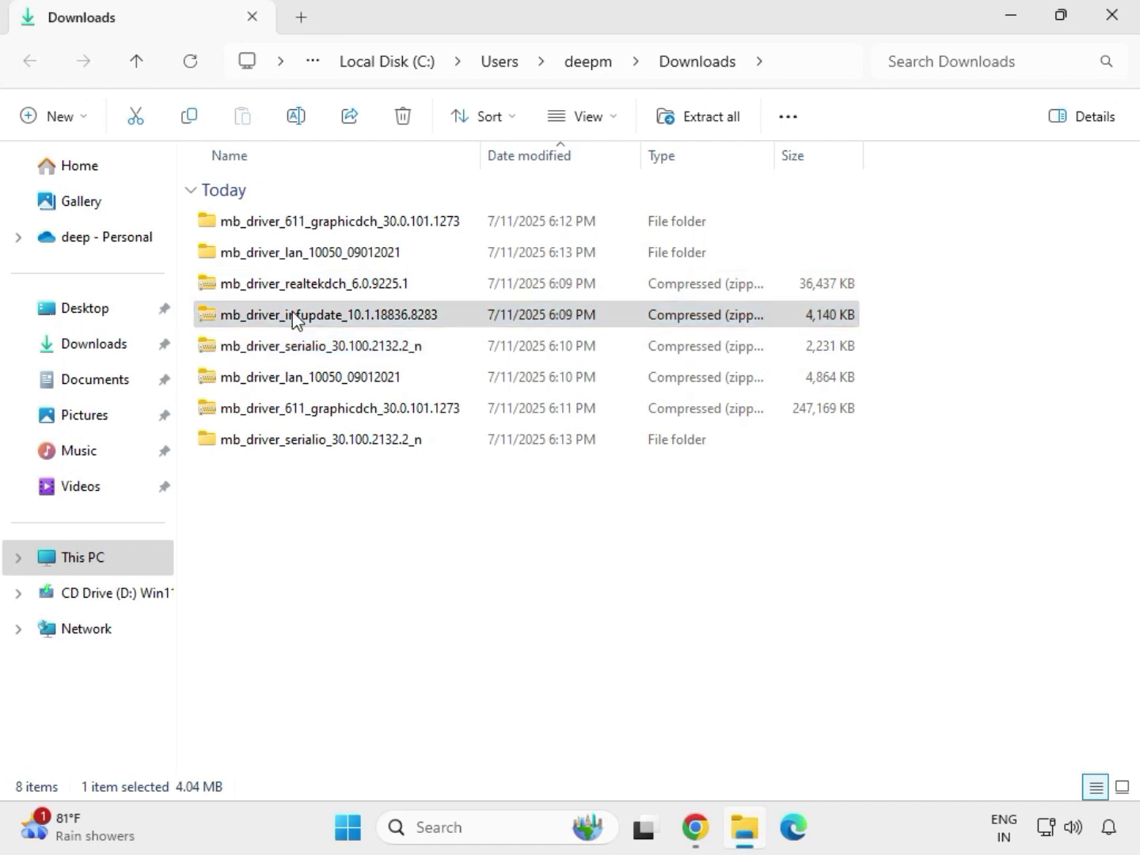
right_click(293, 313)
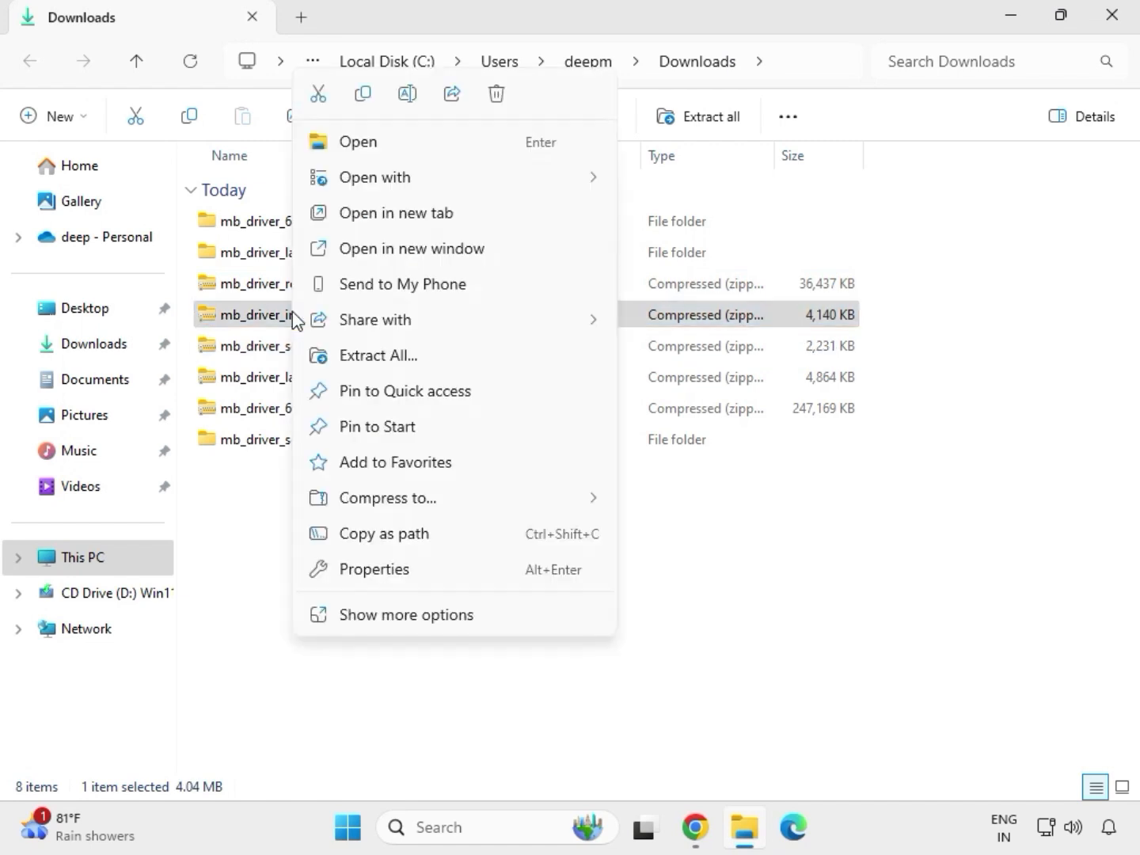
click(401, 356)
click(759, 630)
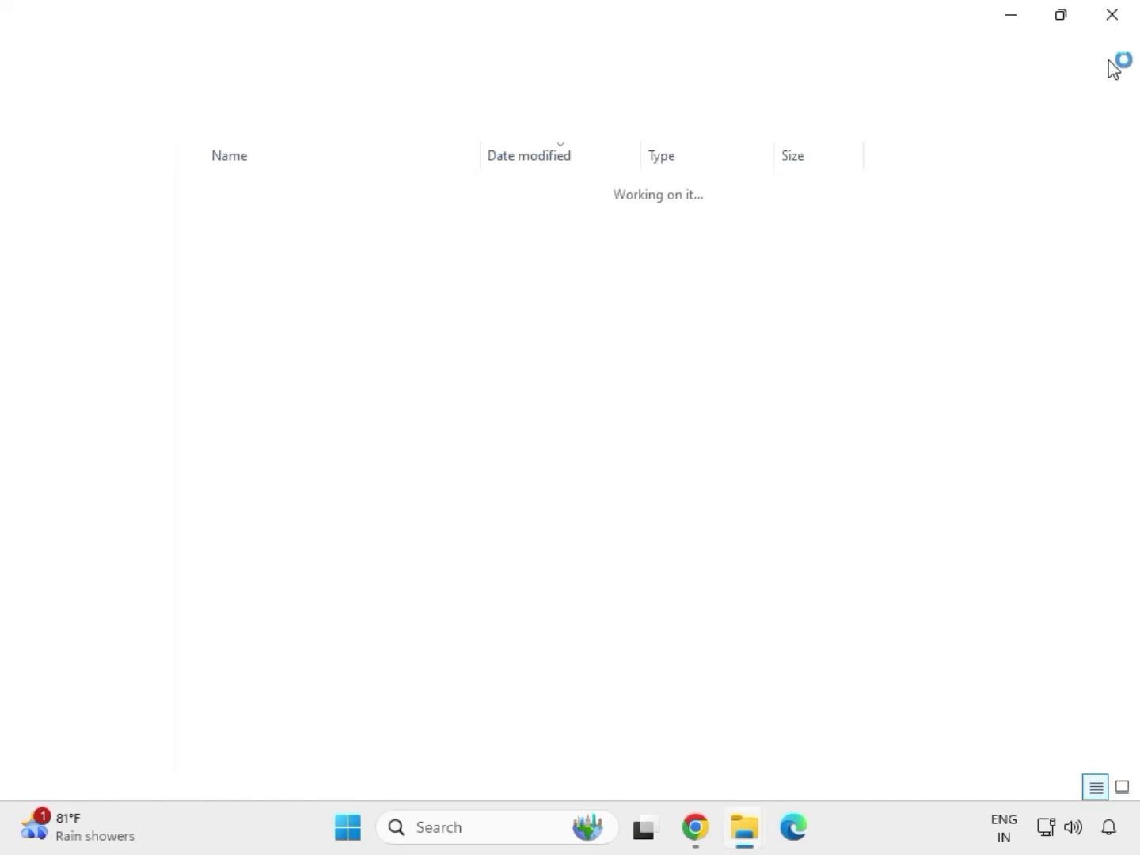
click(1112, 16)
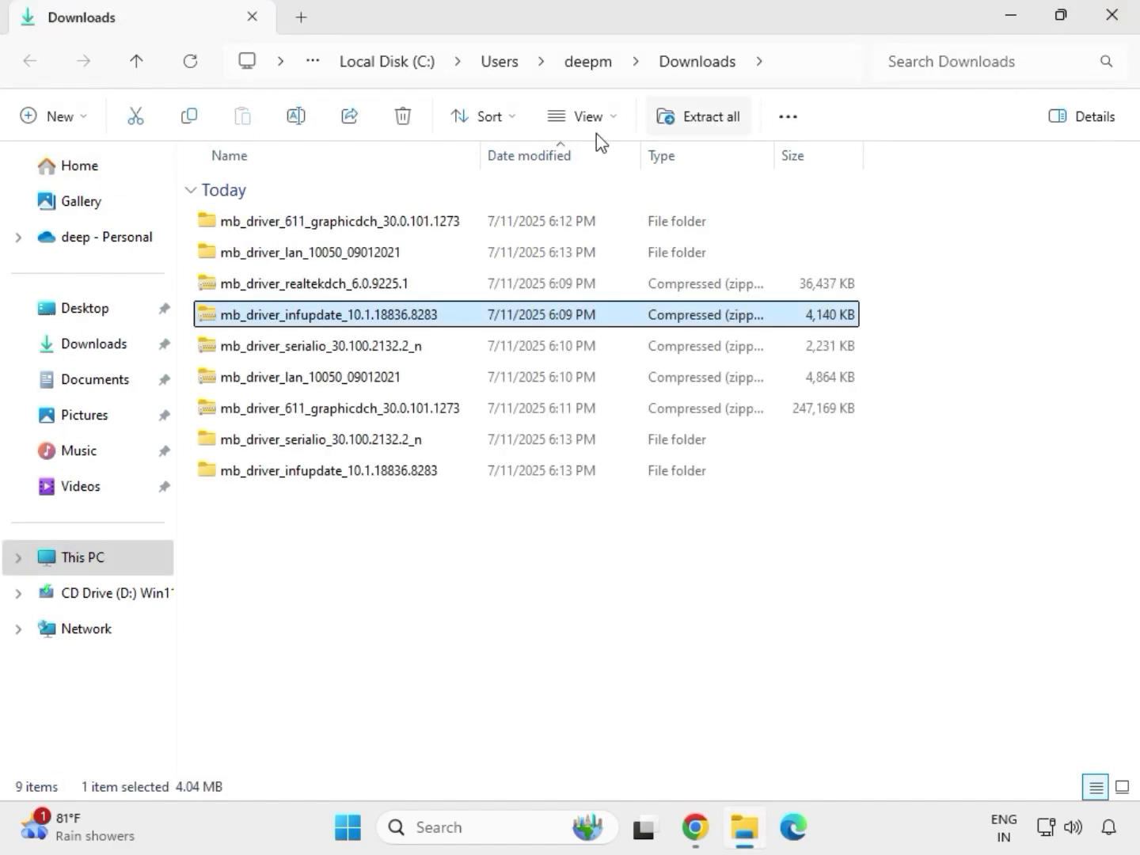
Step: Extract the mb_driver_realtekdch_6.0.9225.1 zip to its default folder in Downloads and close the extracted files' window
click(309, 286)
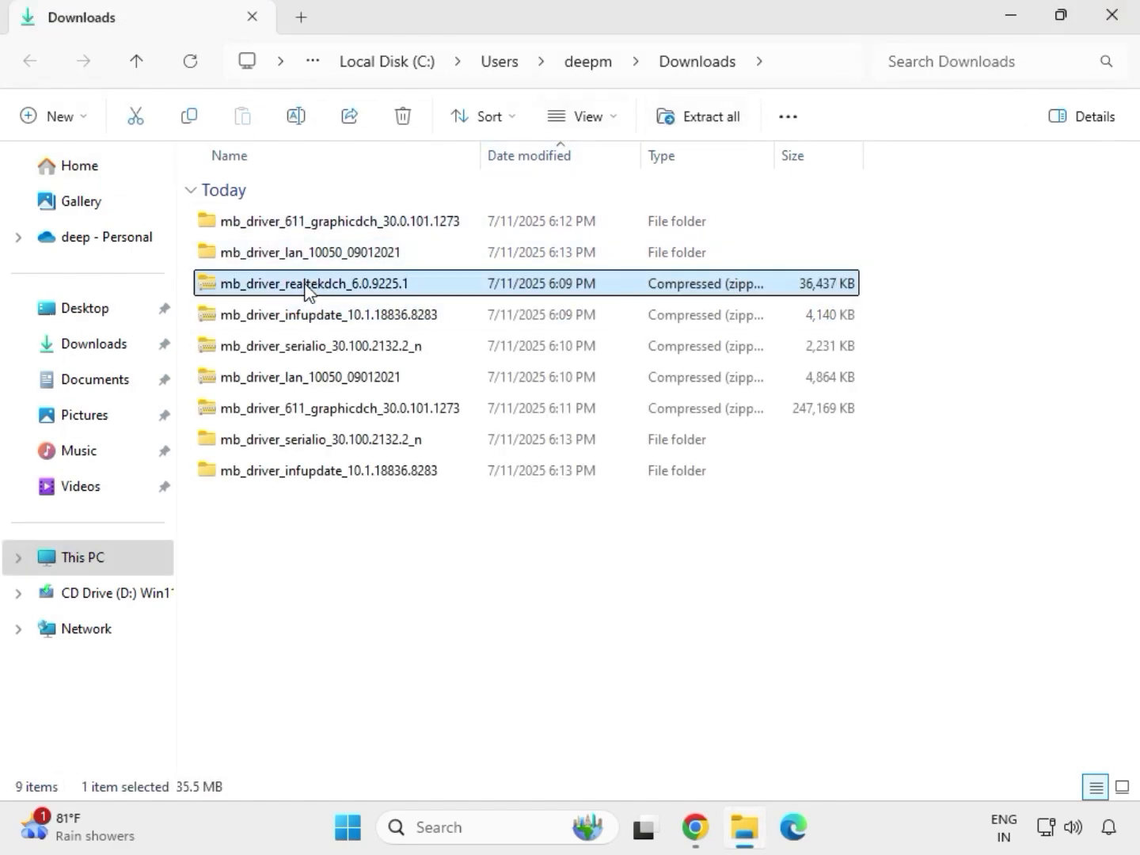
right_click(309, 288)
click(375, 355)
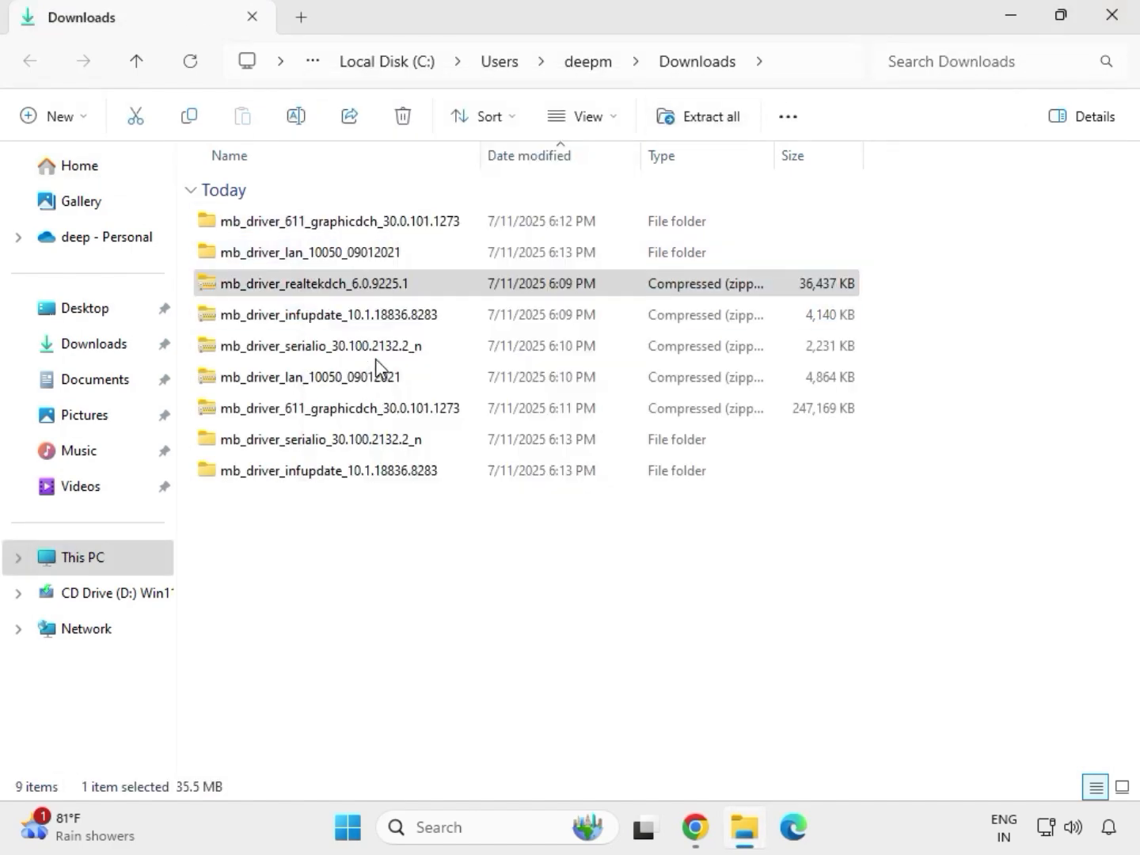
click(745, 625)
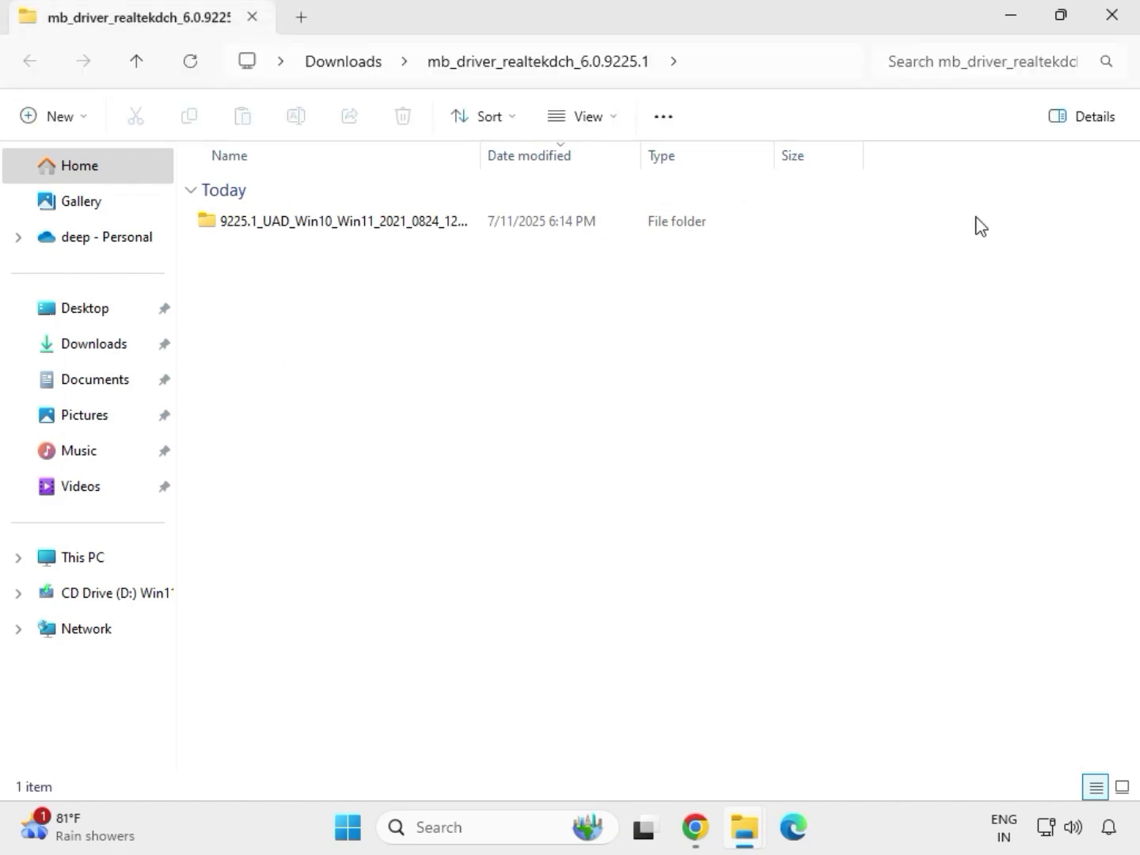
click(1116, 23)
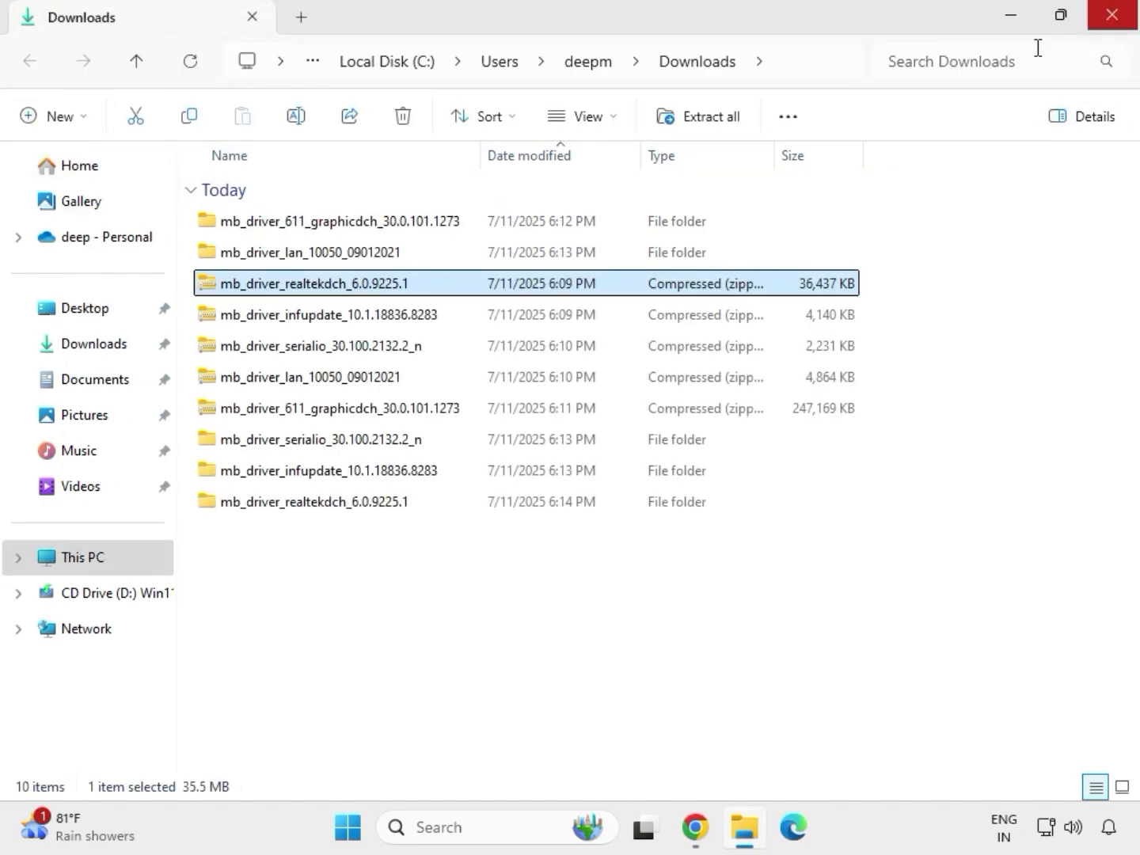
Step: Refresh the Downloads folder listing and select the extracted driver folders
click(538, 630)
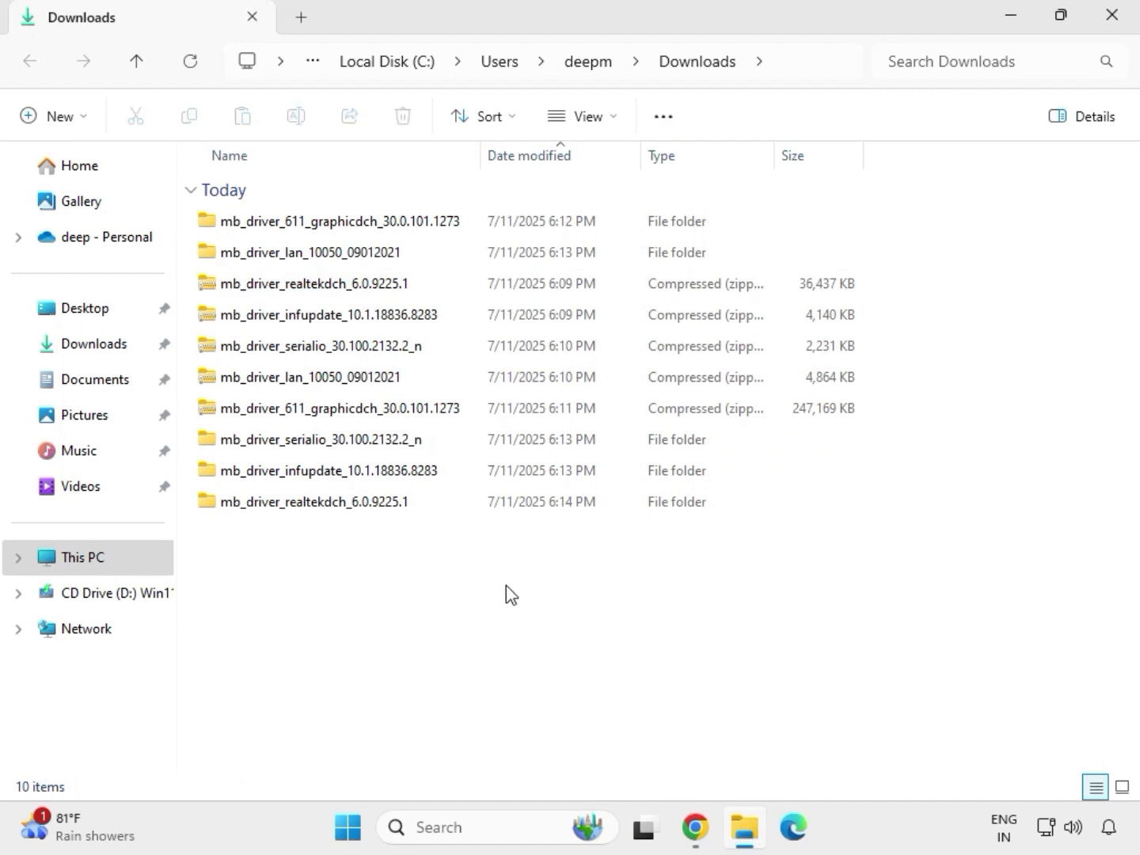
right_click(478, 591)
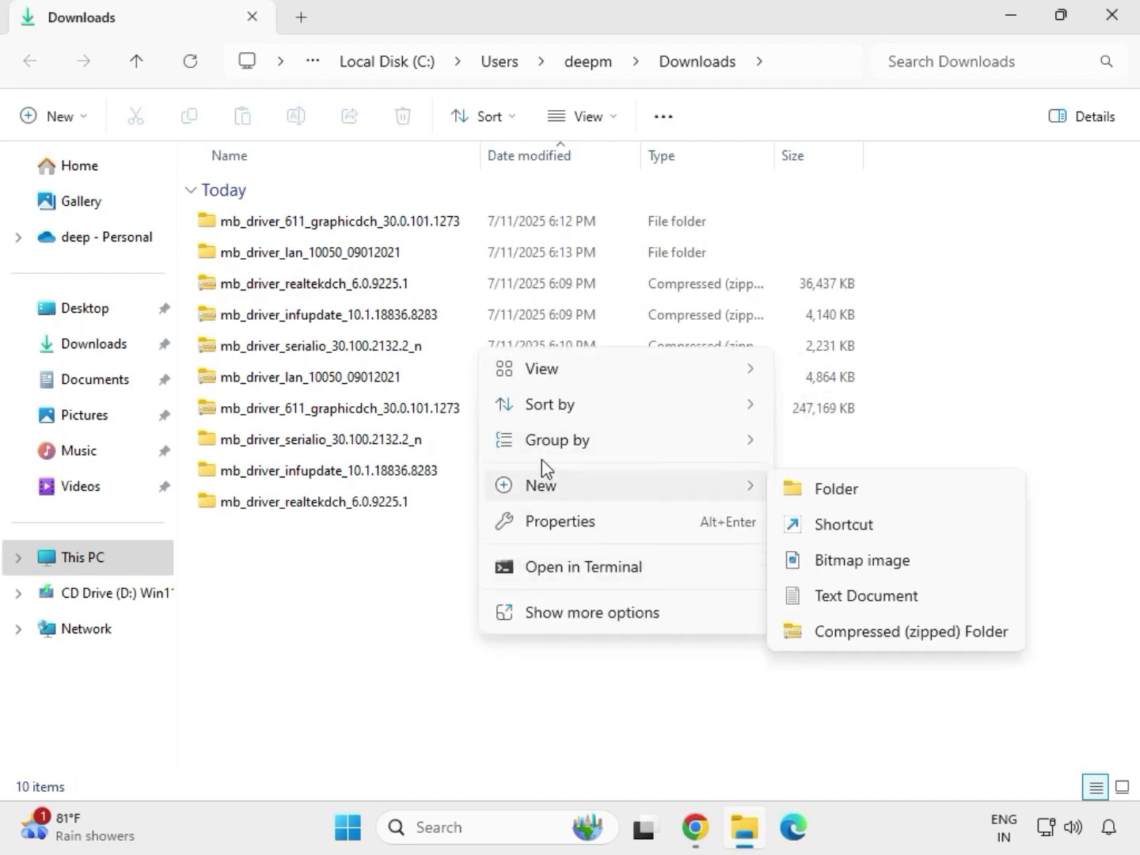
key(Escape)
right_click(455, 566)
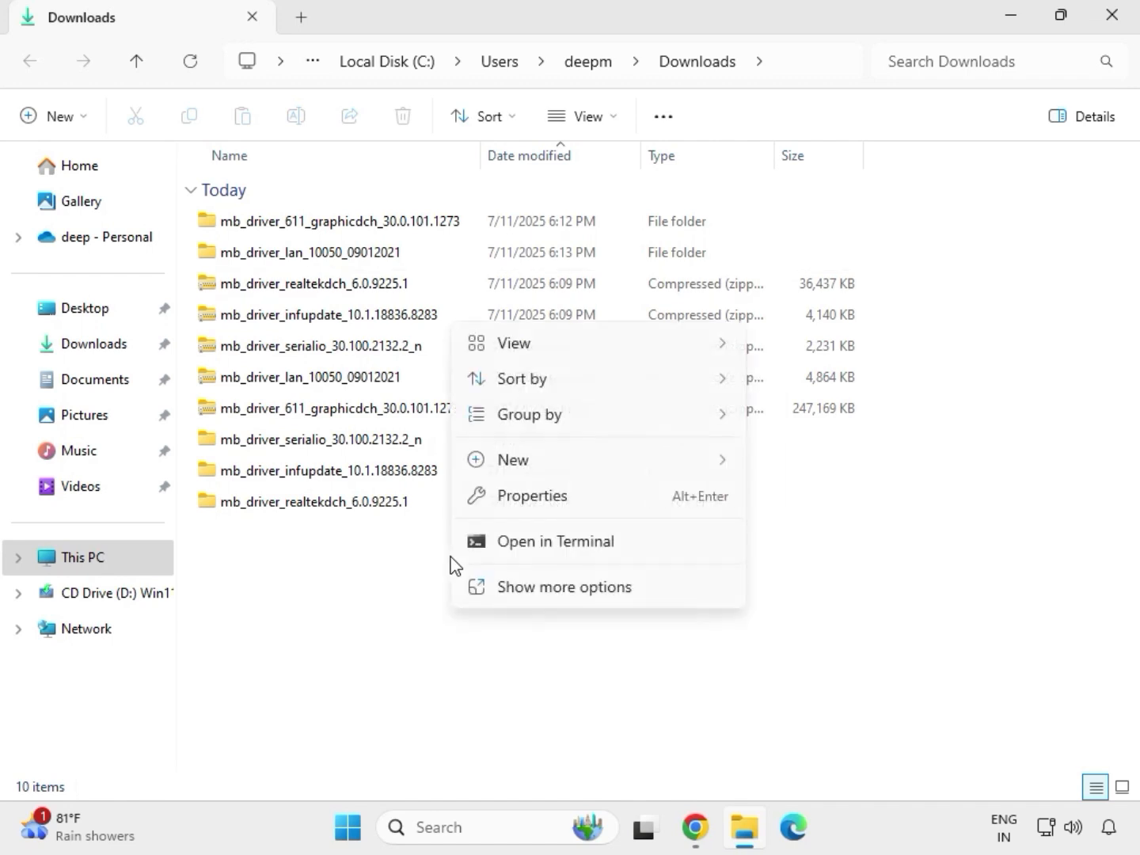
click(519, 585)
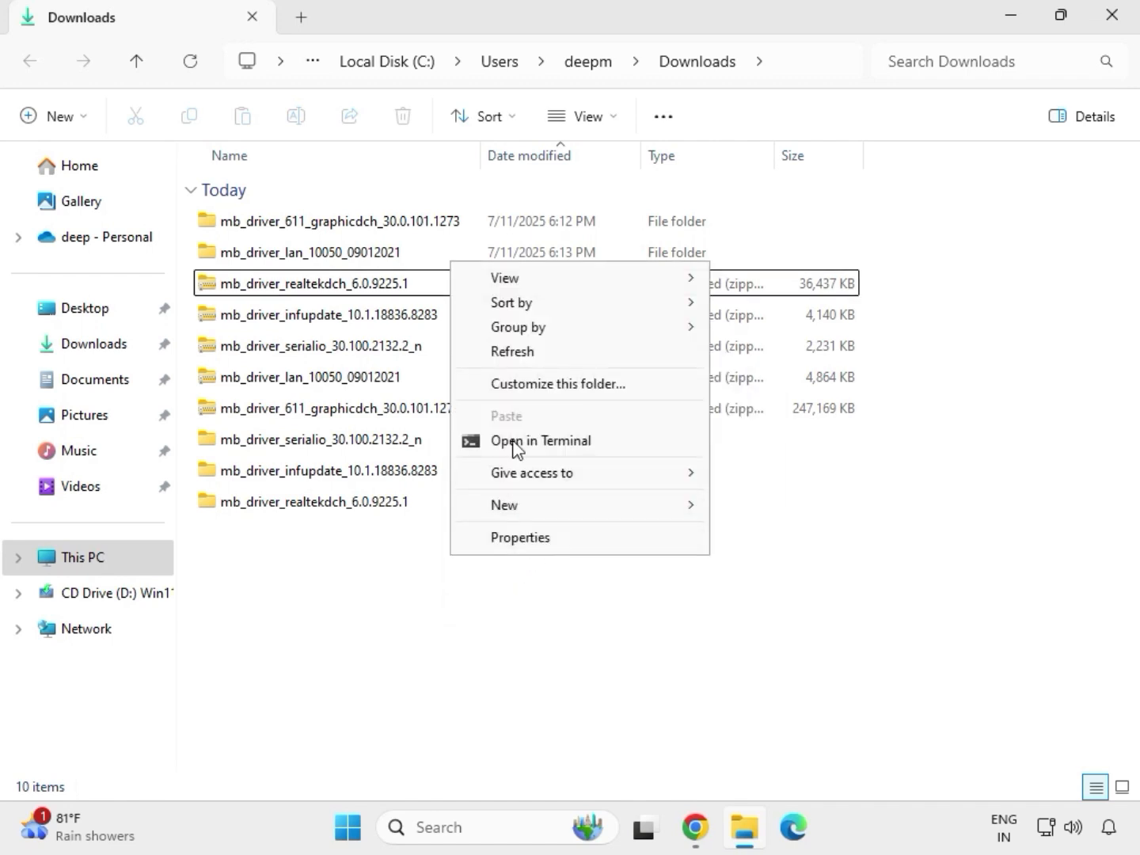
click(524, 353)
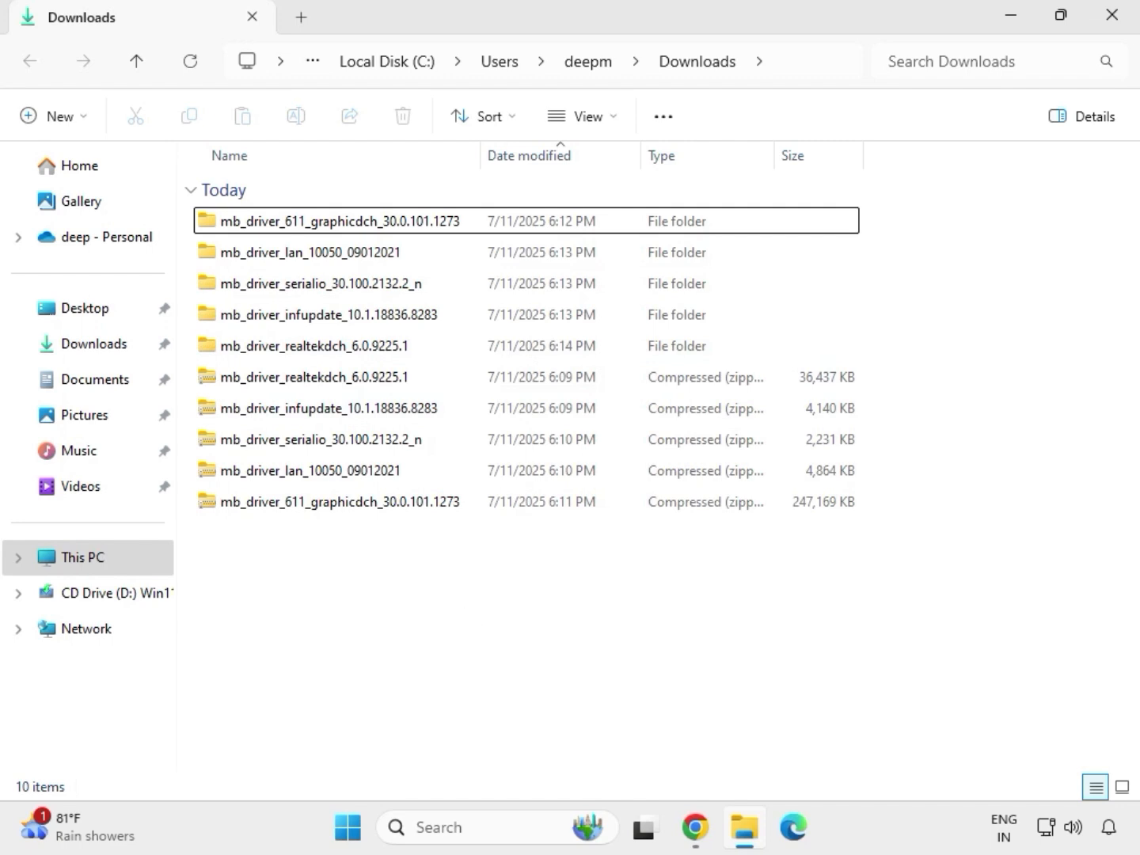
drag(876, 362, 334, 224)
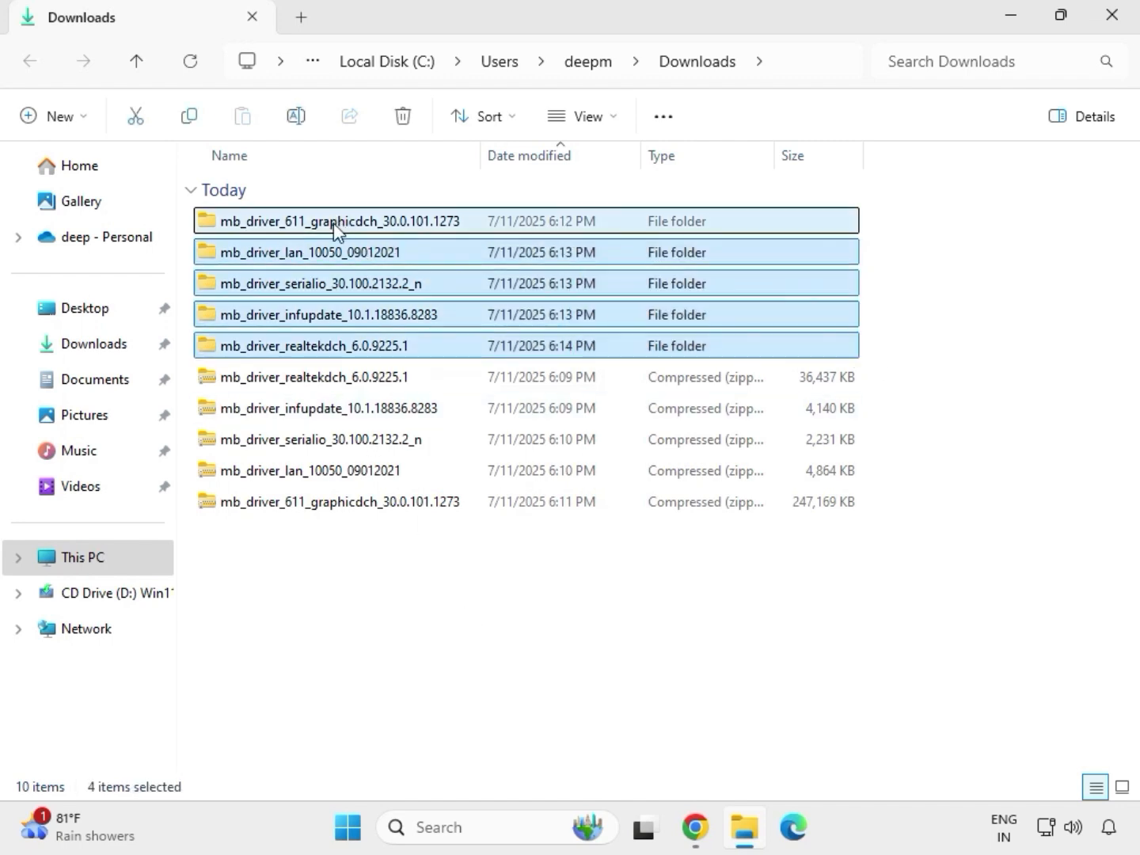
Step: Open the extracted mb_driver_611_graphicdch_30.0.101.1273 folder and run its application as administrator, allowing it to make changes to the device
click(371, 233)
double_click(366, 226)
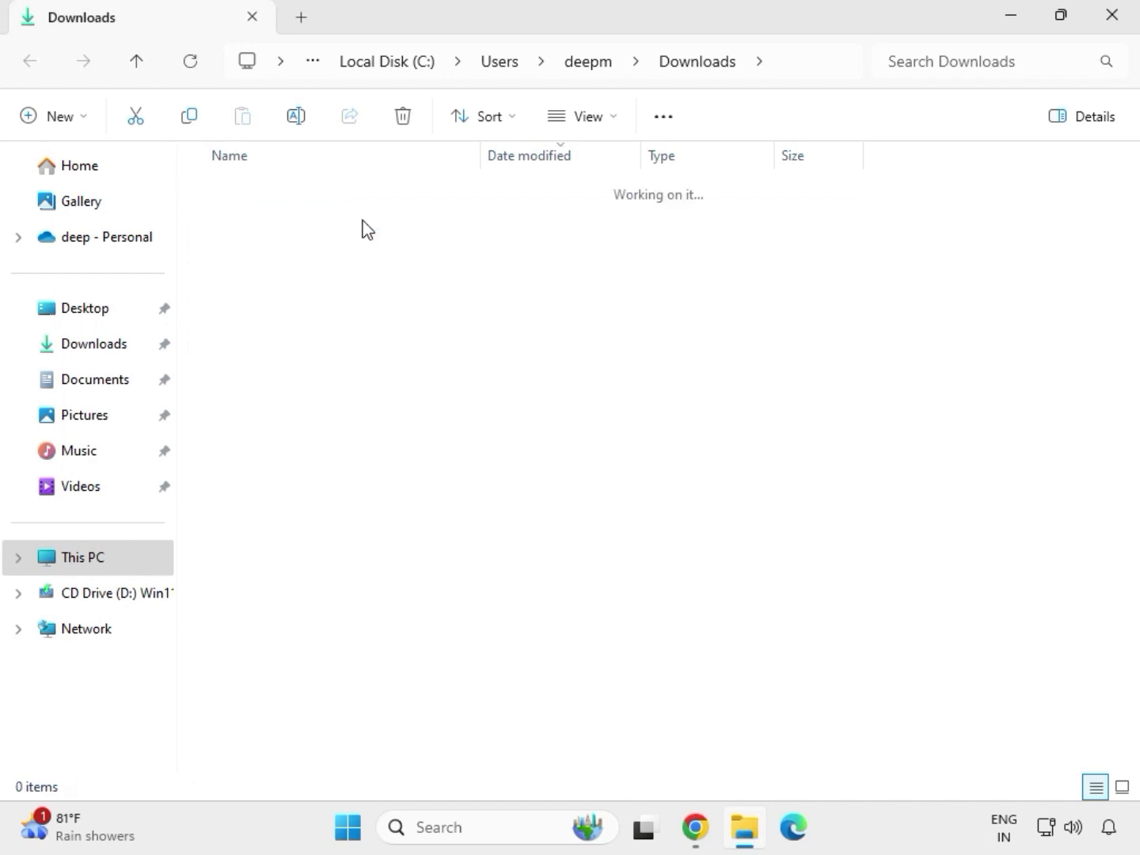
click(319, 229)
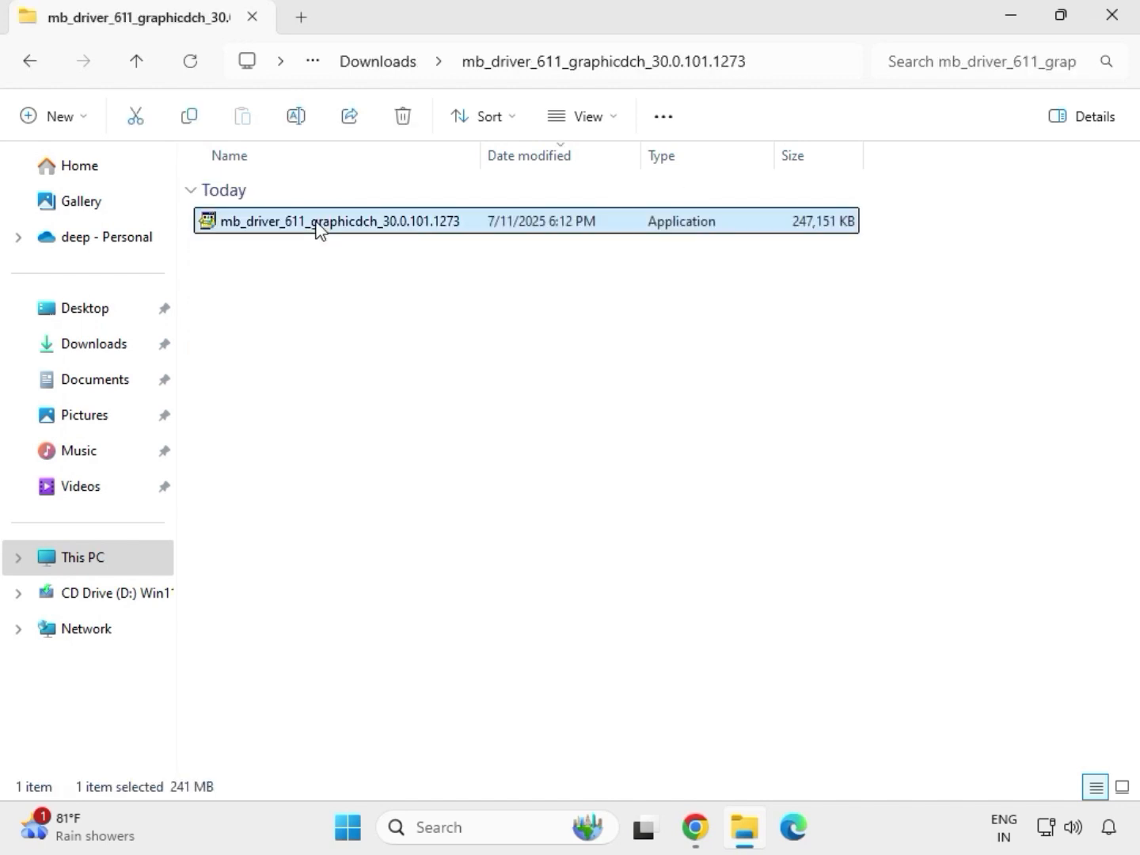
right_click(319, 229)
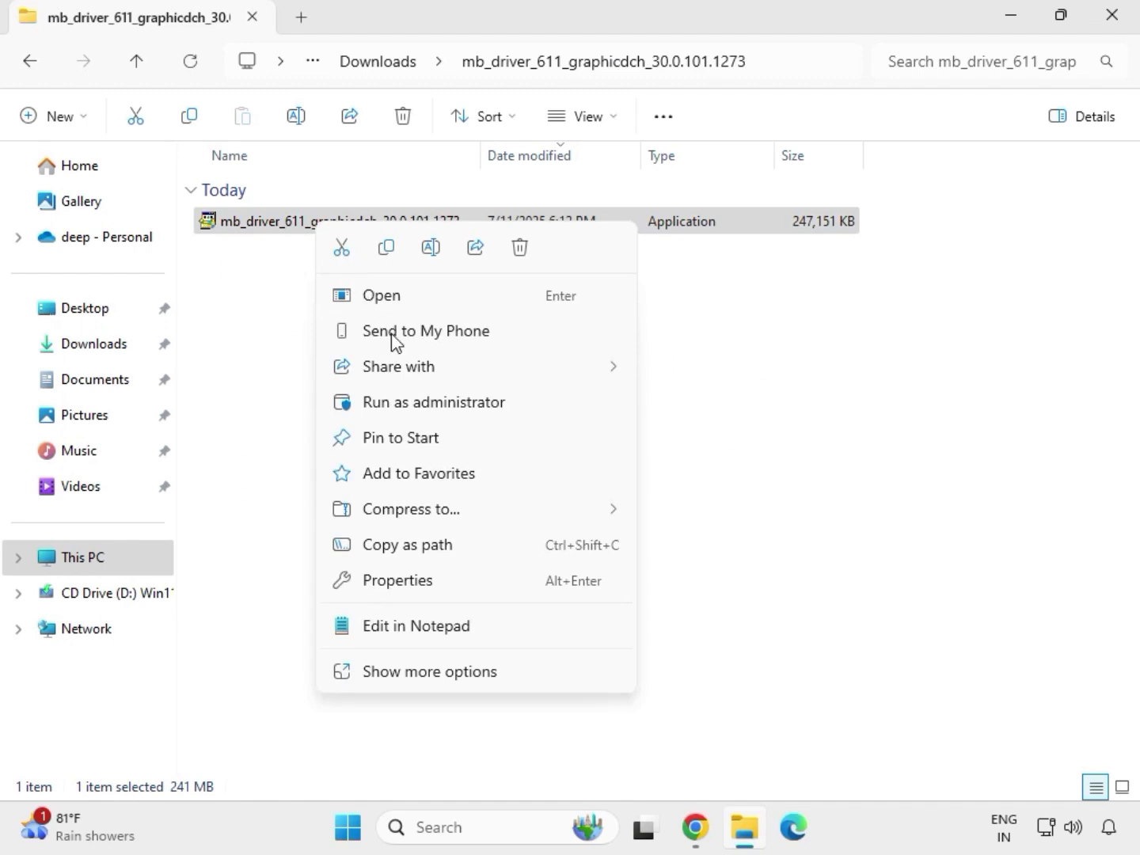
click(419, 406)
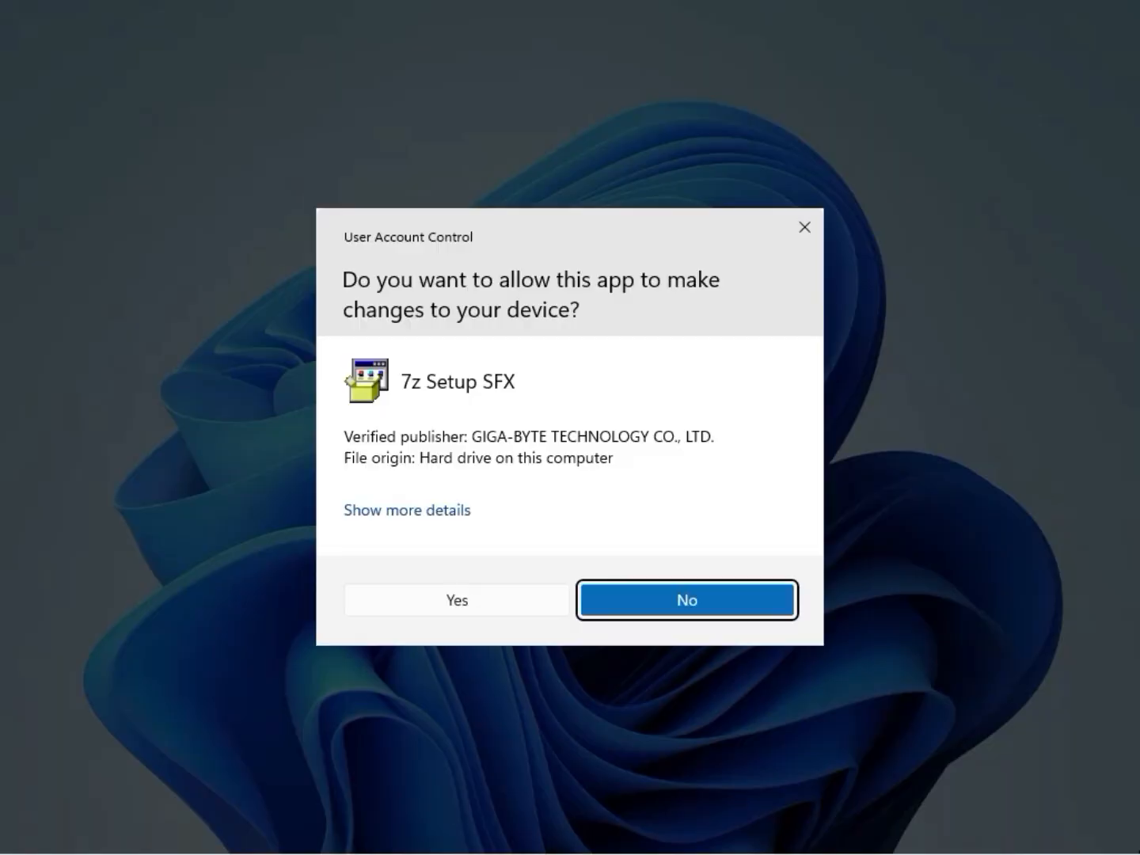
click(475, 600)
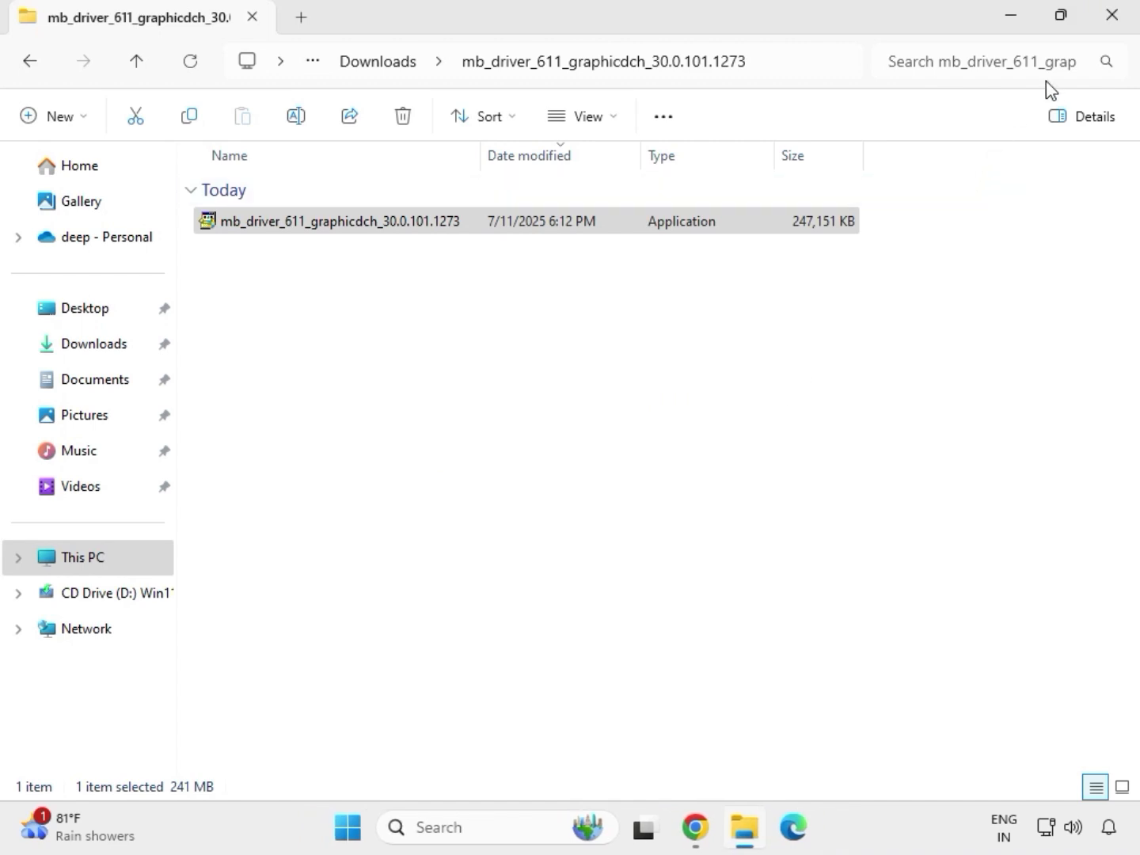
Step: Close the graphics driver window, then reopen Downloads in File Explorer with the extracted mb_driver_611_graphicdch_30.0.101.1273 folder selected
click(1122, 30)
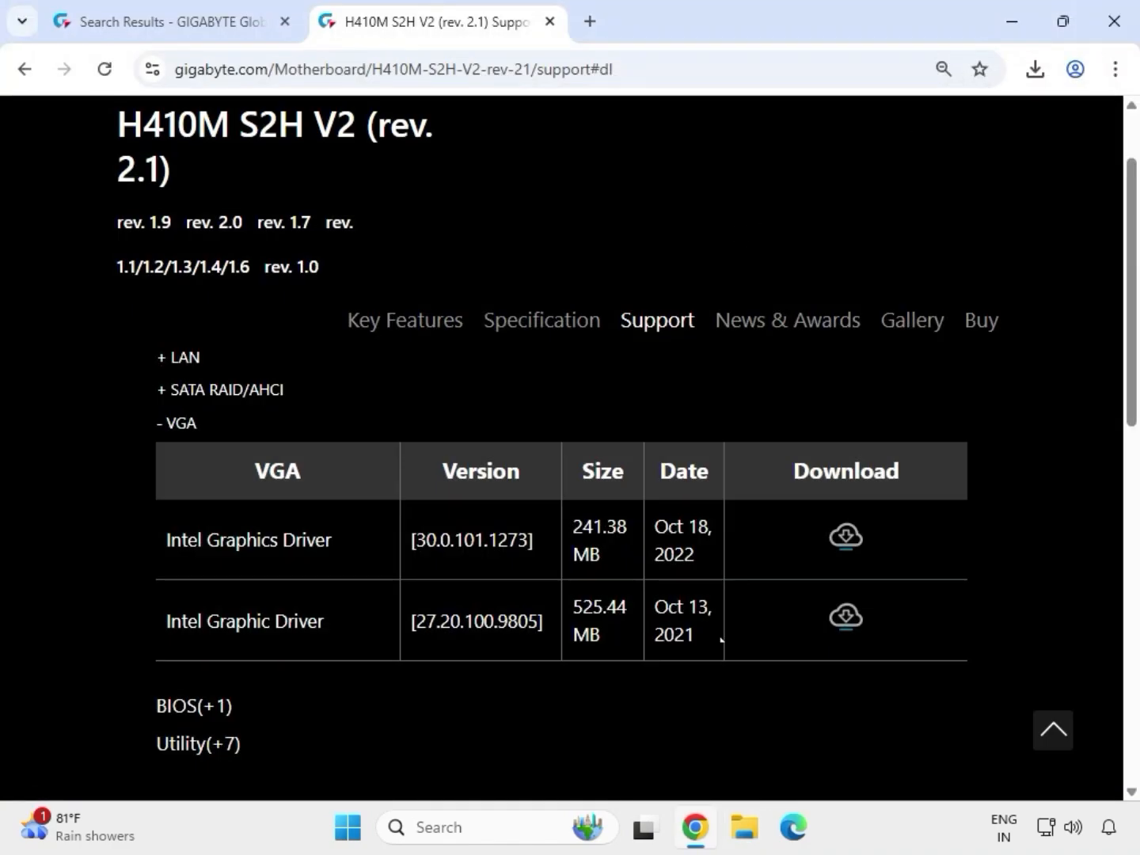
click(748, 837)
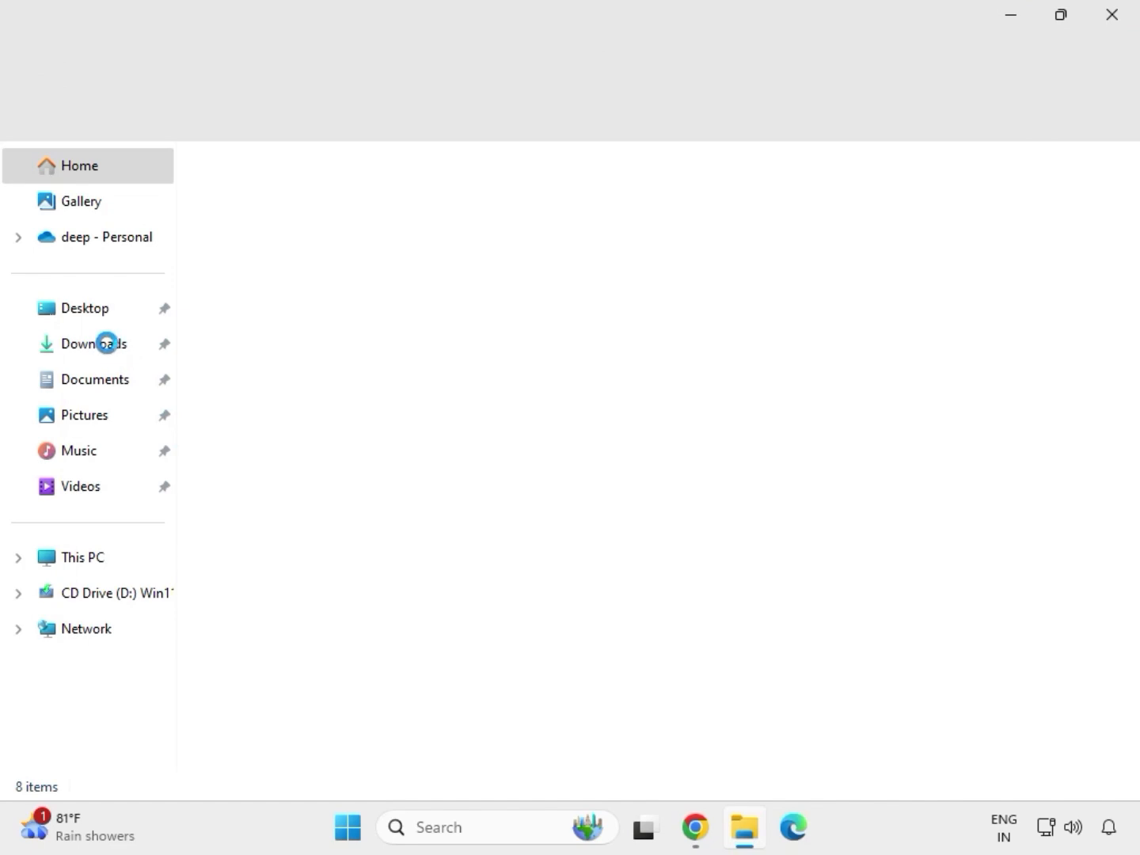
click(103, 346)
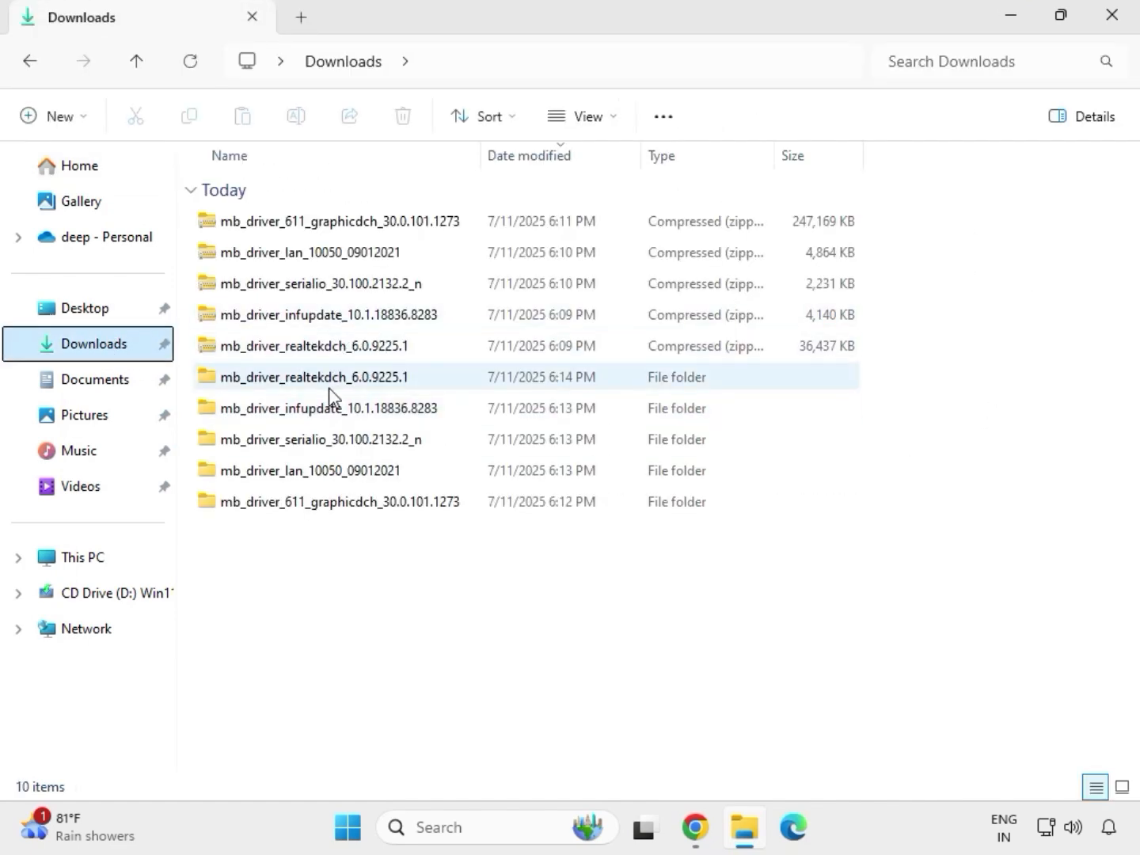
click(325, 378)
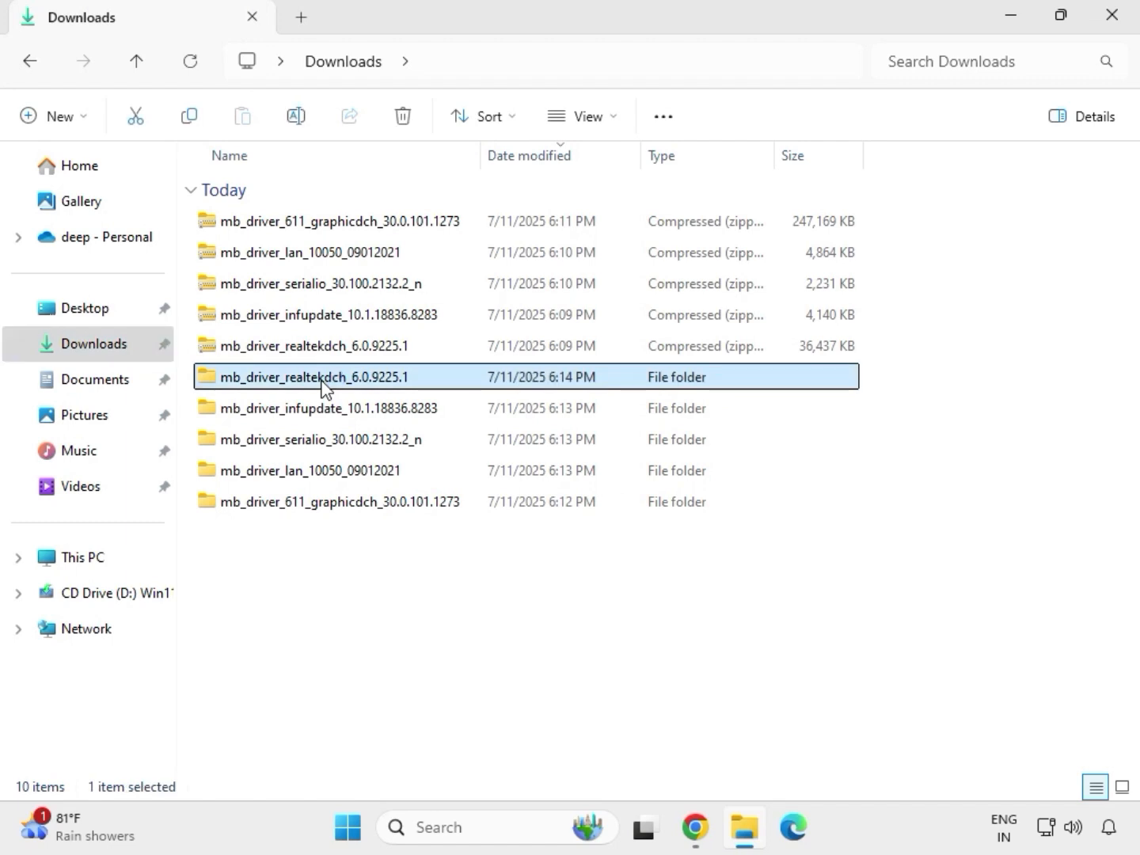
click(371, 505)
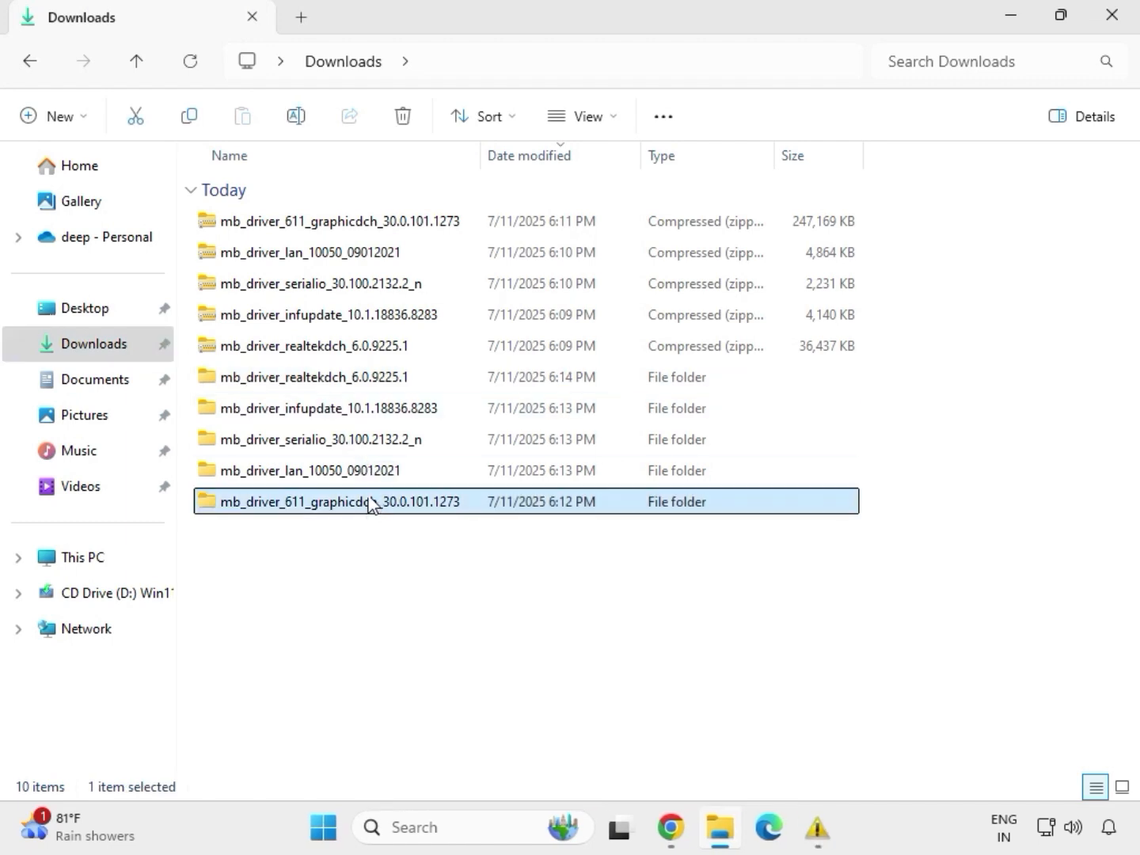
Step: Open the extracted mb_driver_lan_10050_09012021 folder and run the Install_Win10_10050_09012021 application inside, allowing it to make changes to the device
click(363, 474)
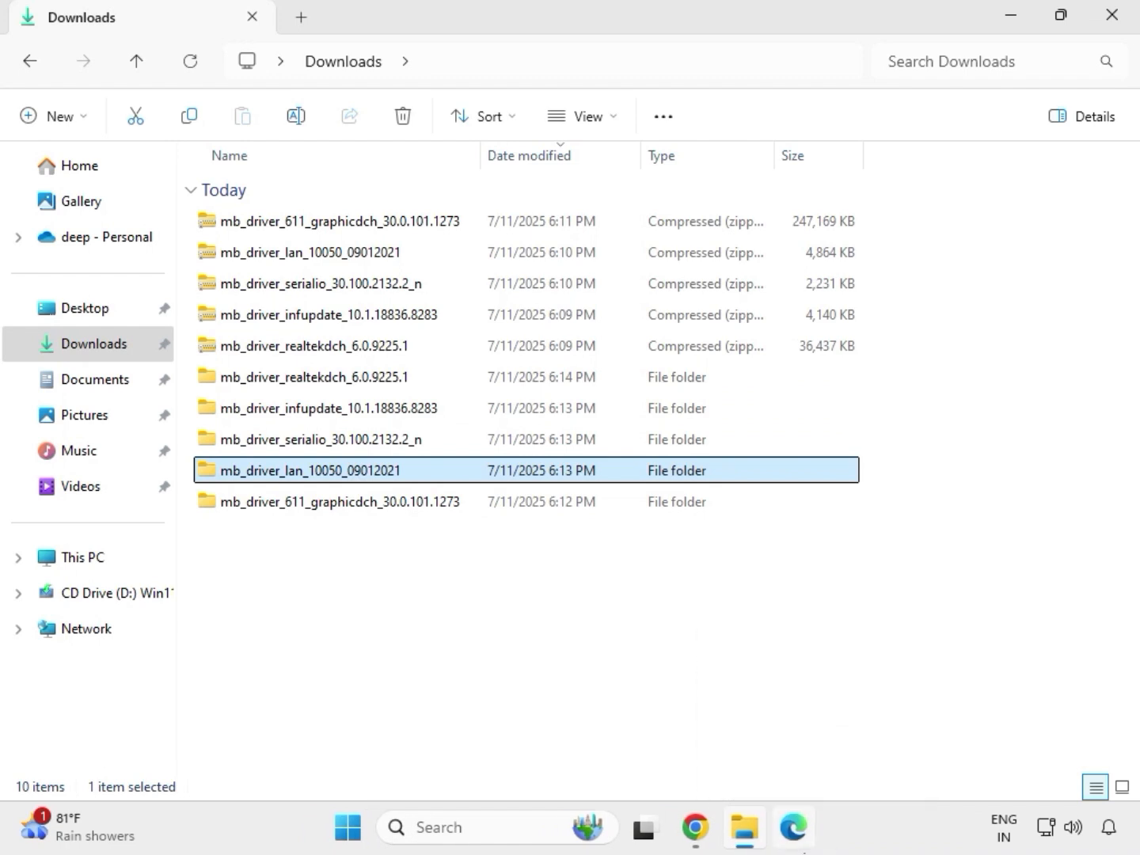
double_click(356, 475)
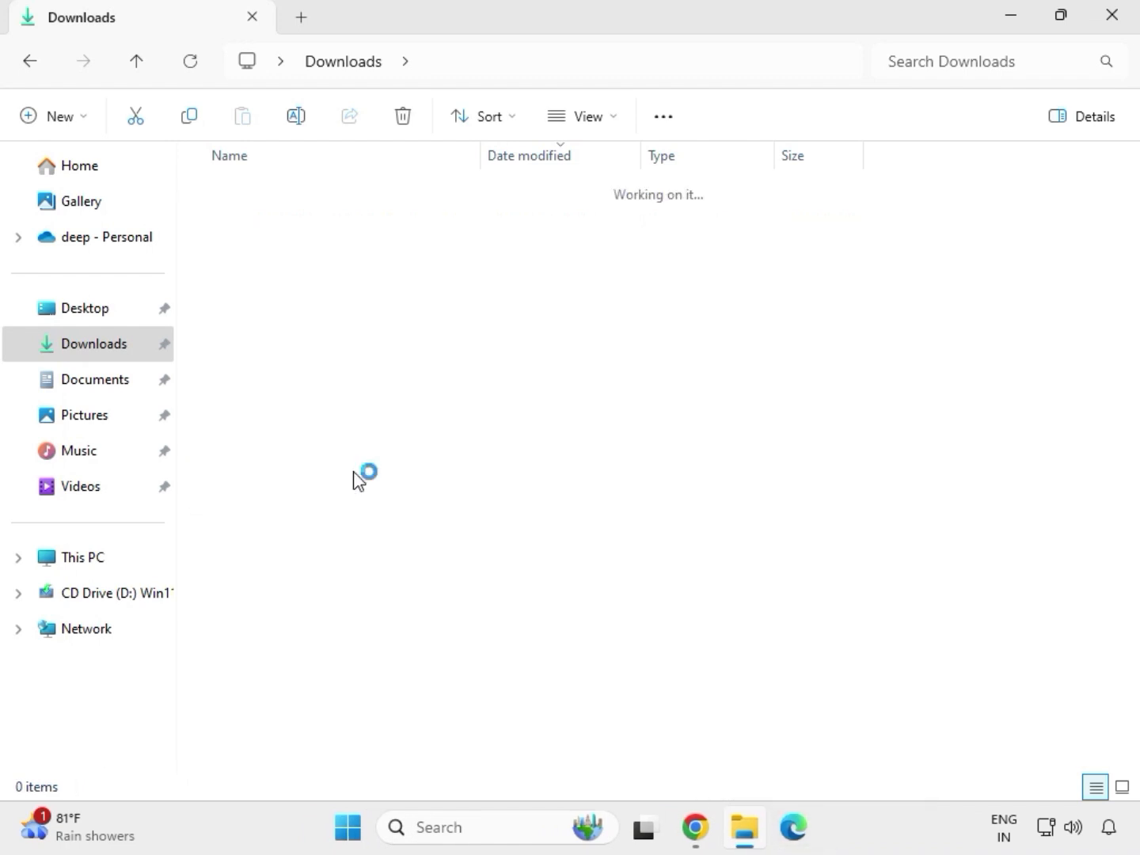
double_click(286, 226)
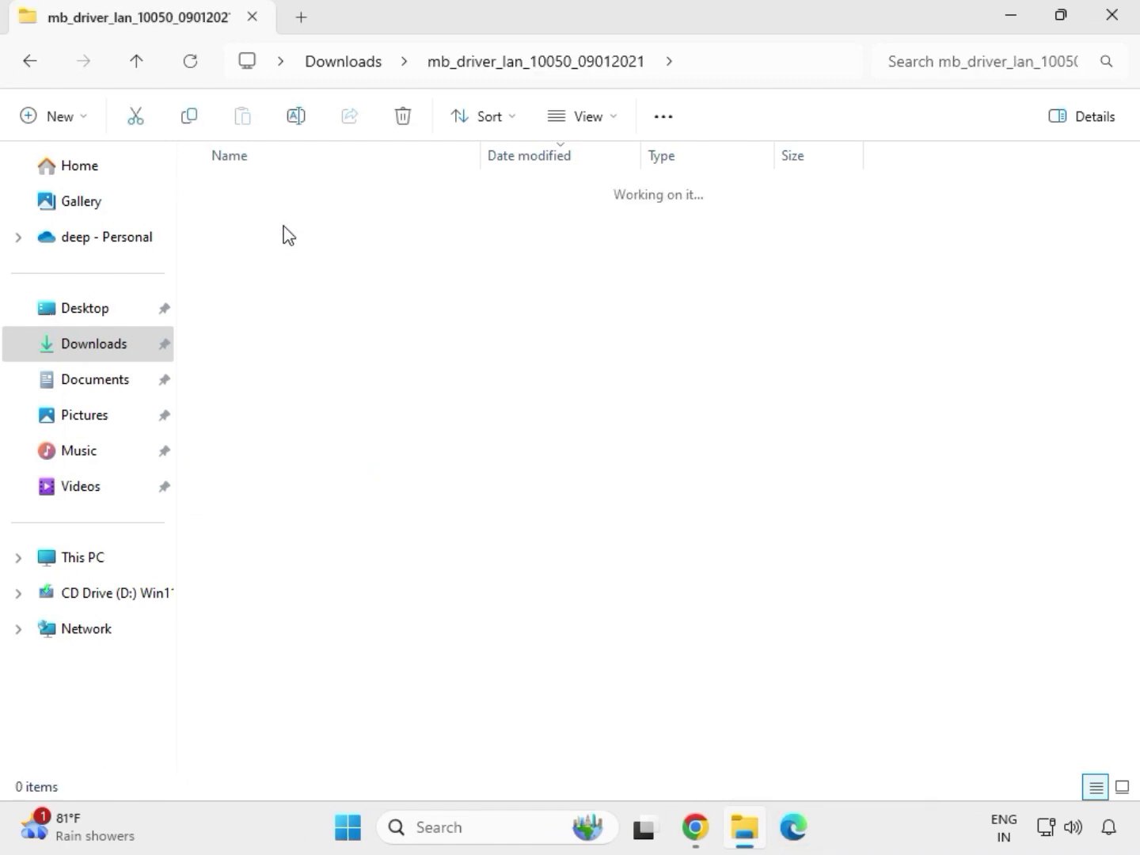
double_click(286, 222)
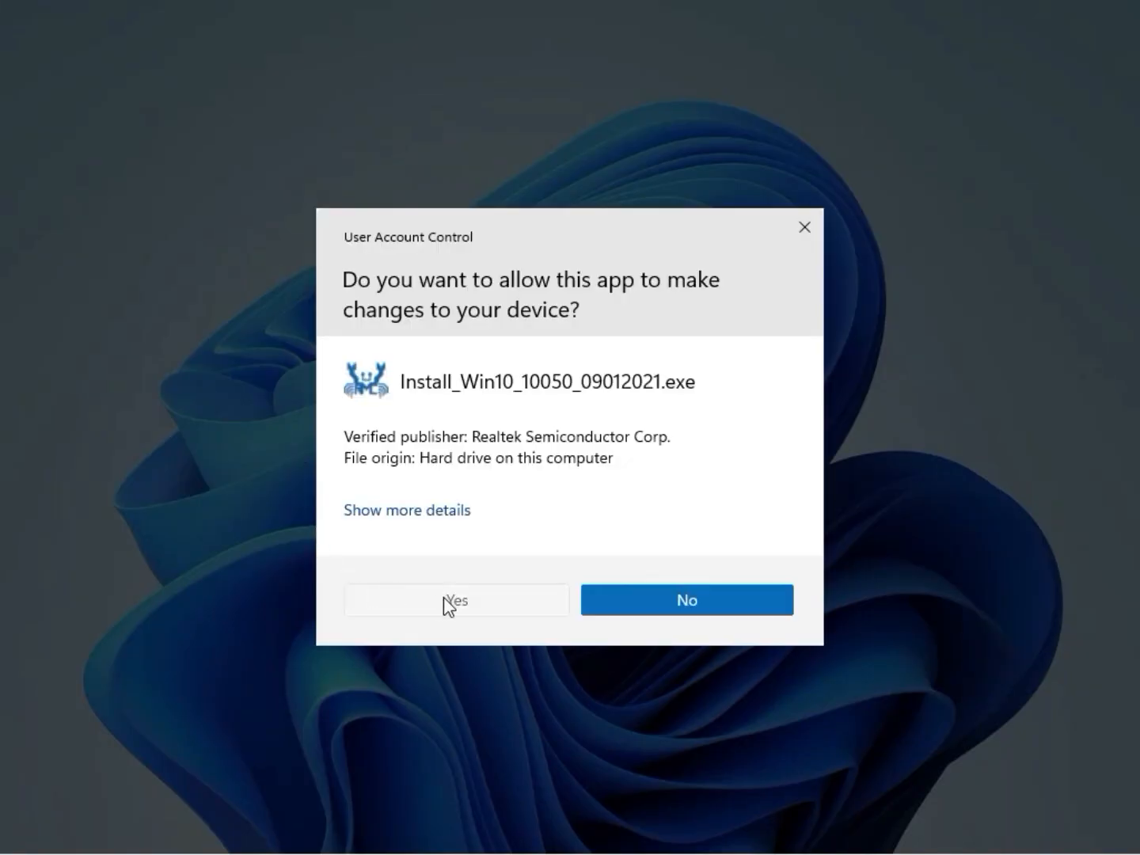
click(445, 600)
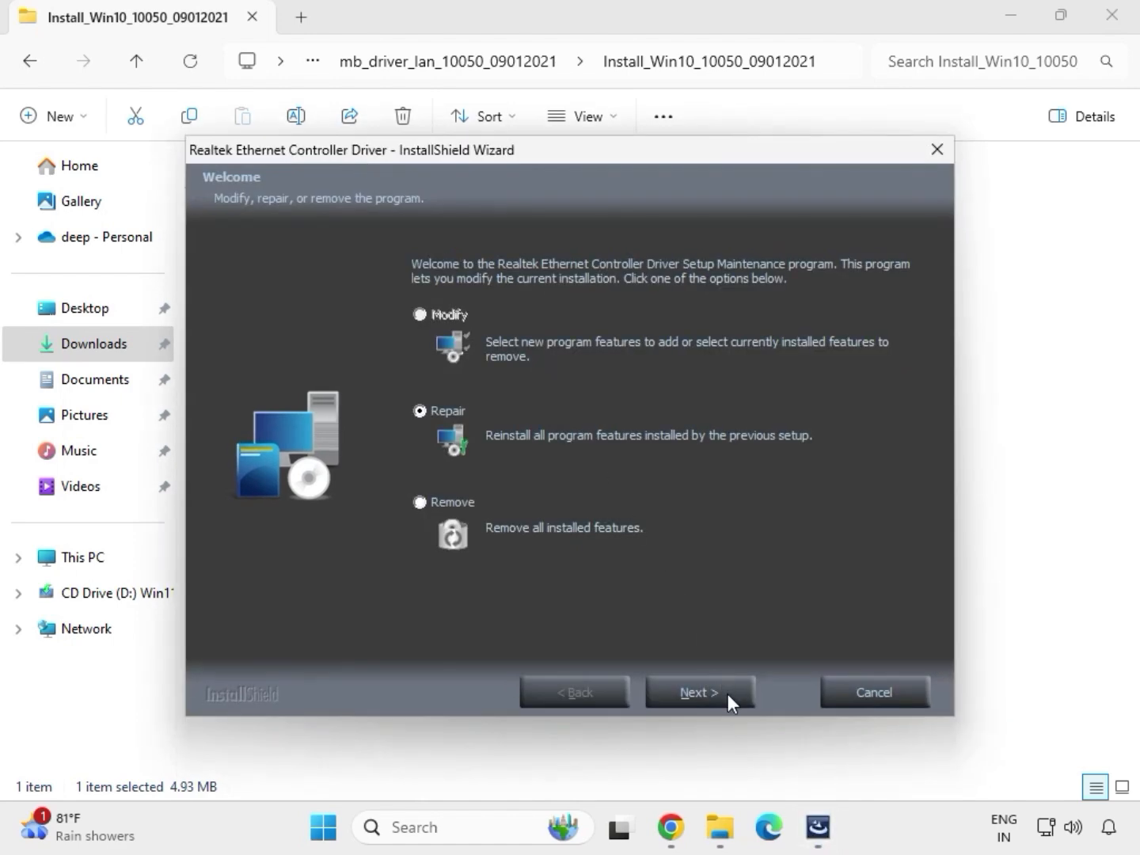
Step: Repair the Realtek Ethernet Controller Driver installation, dismiss the network controller notice and finish the wizard
click(728, 694)
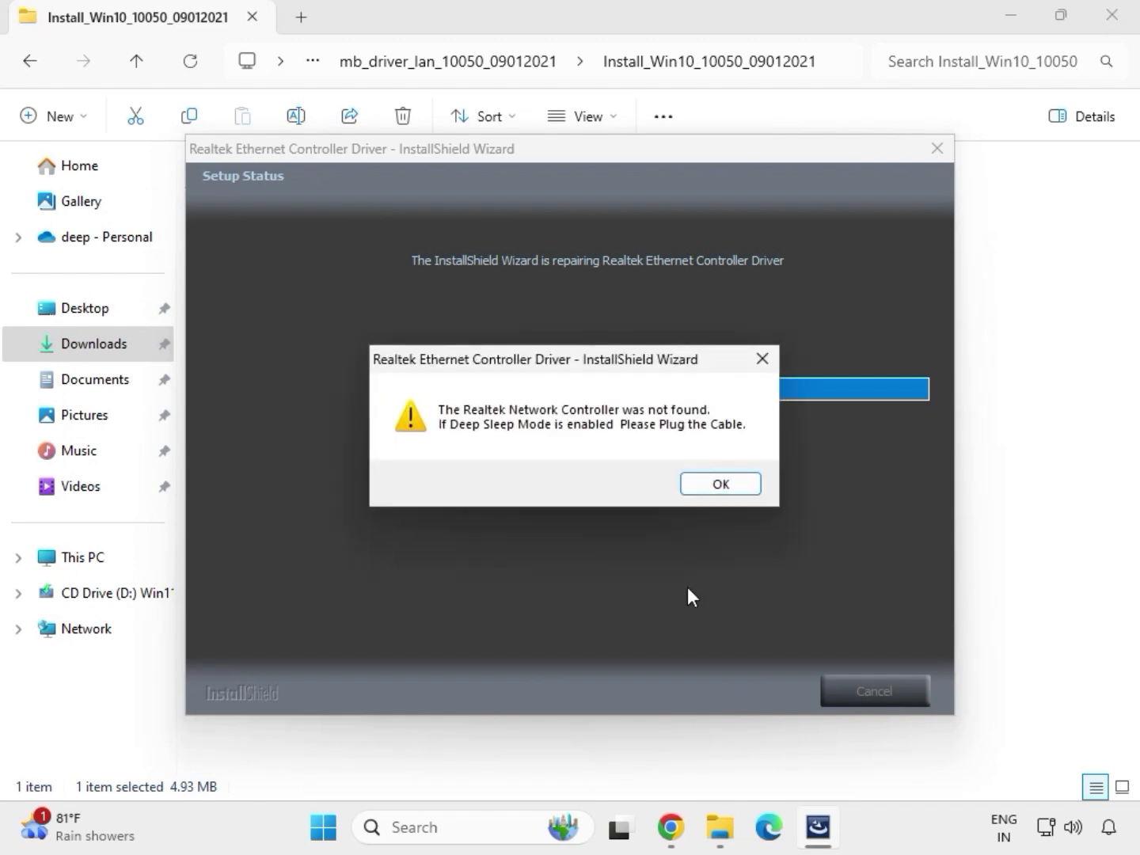
click(694, 475)
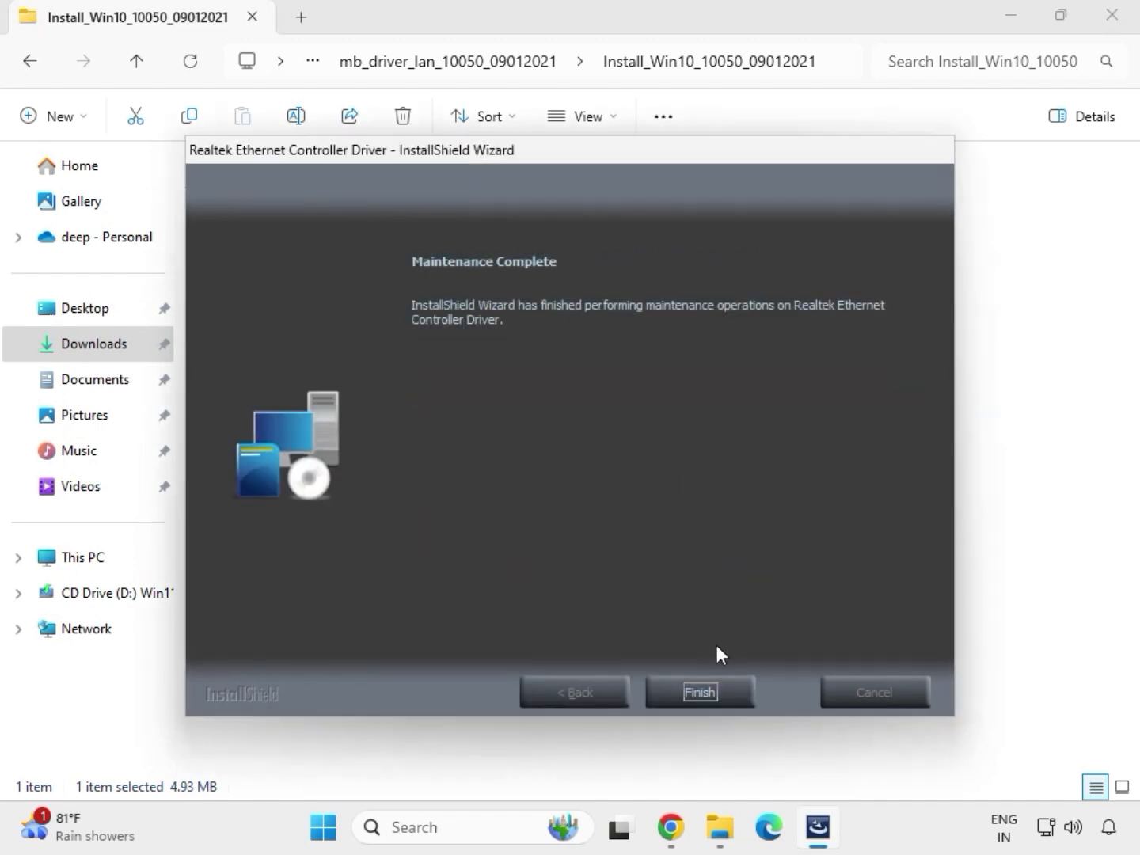
click(709, 680)
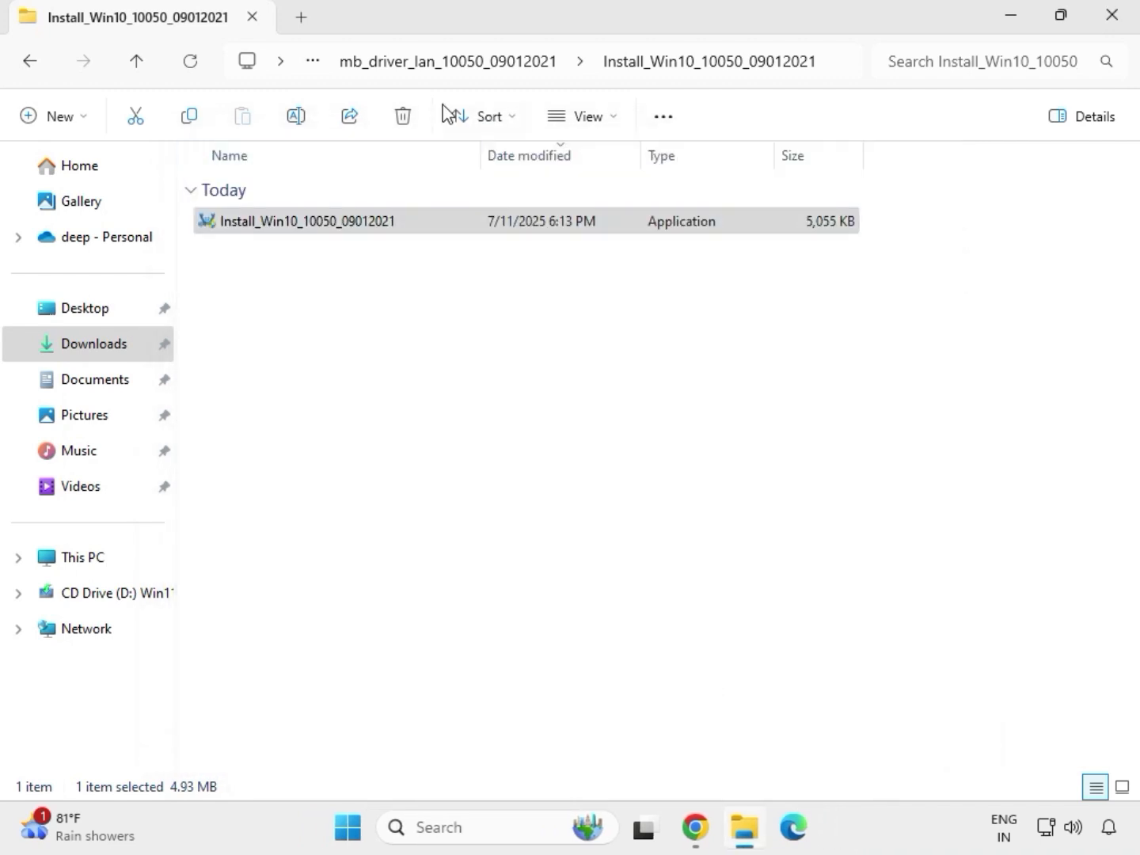
Step: Try to install the Intel Serial IO driver by running SetupSerialIO from the extracted mb_driver_serialio_30.100.2132.2_n folder as administrator, and close the setup
click(33, 68)
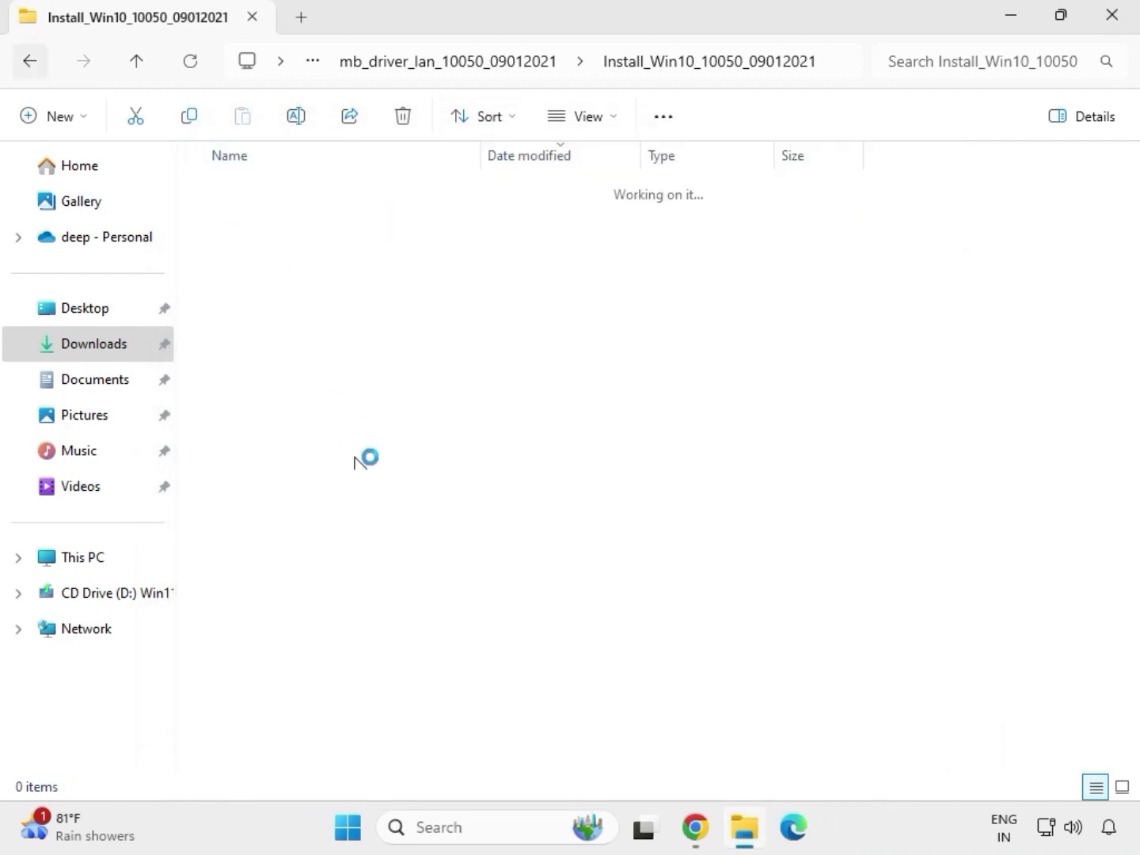
click(28, 63)
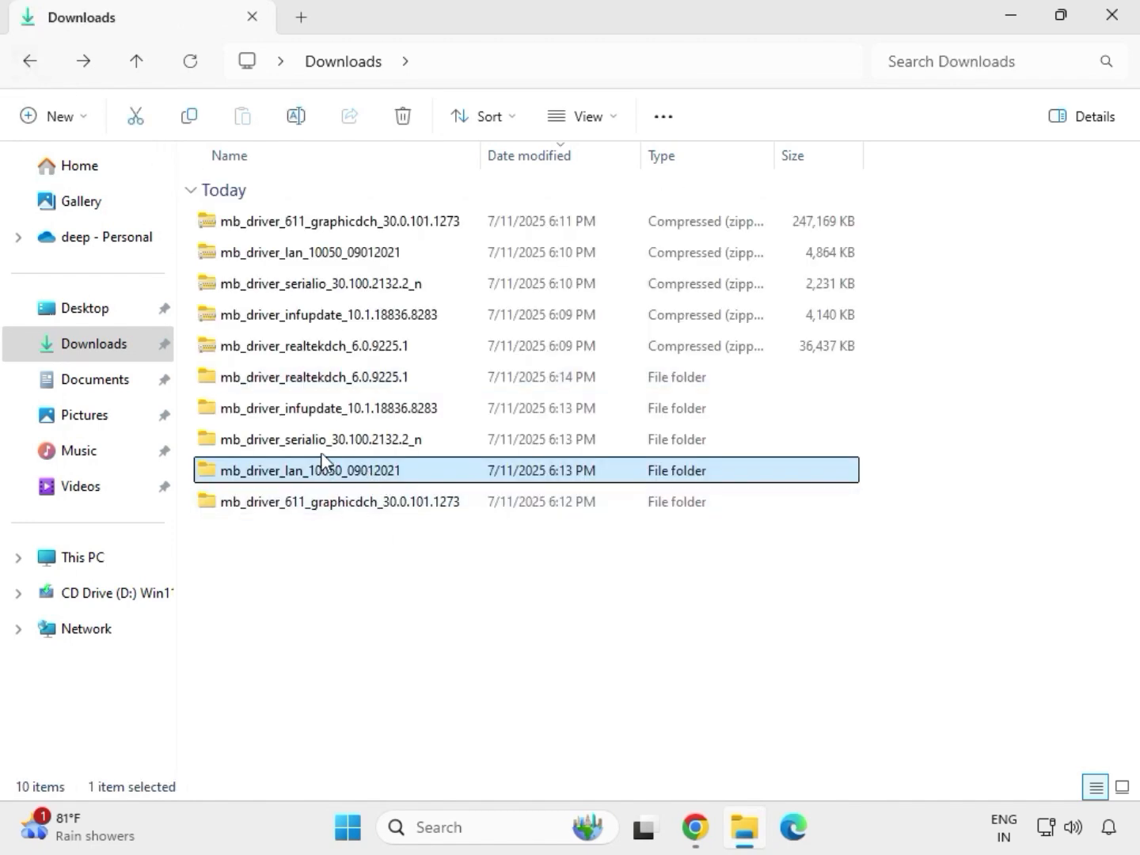
double_click(322, 444)
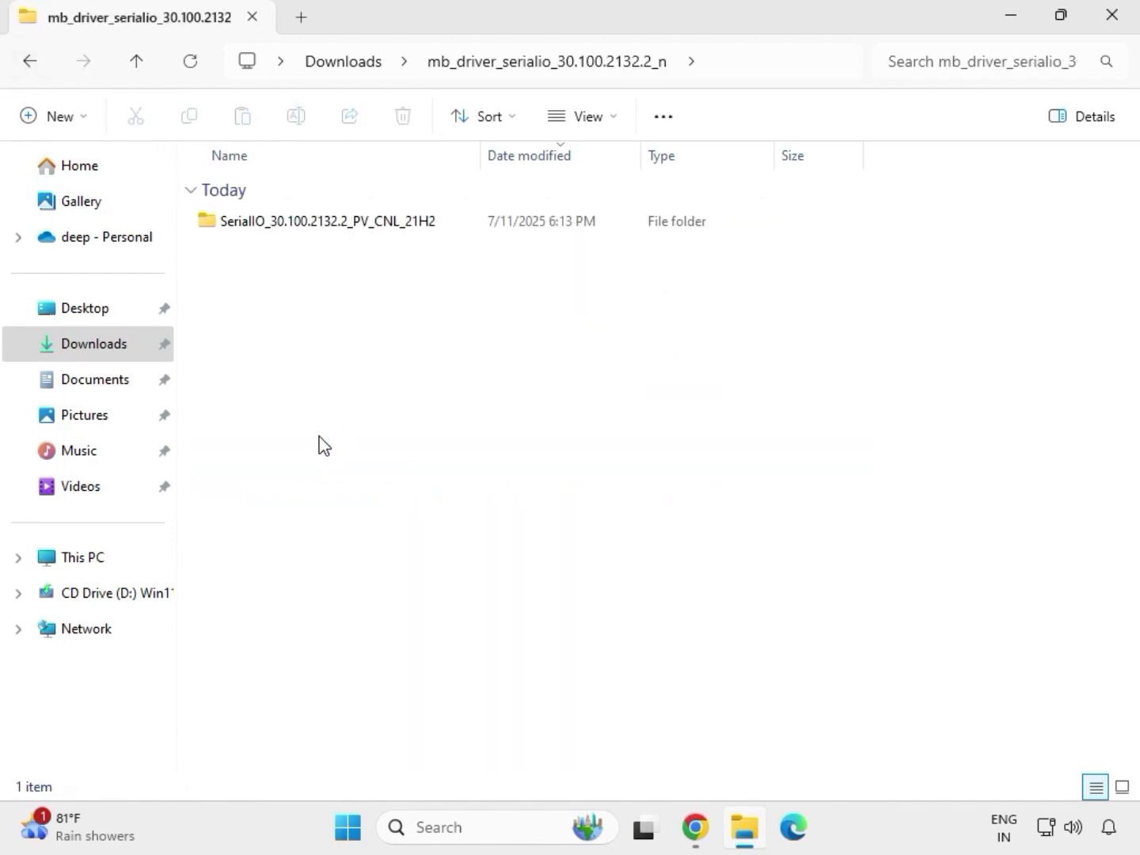
double_click(338, 226)
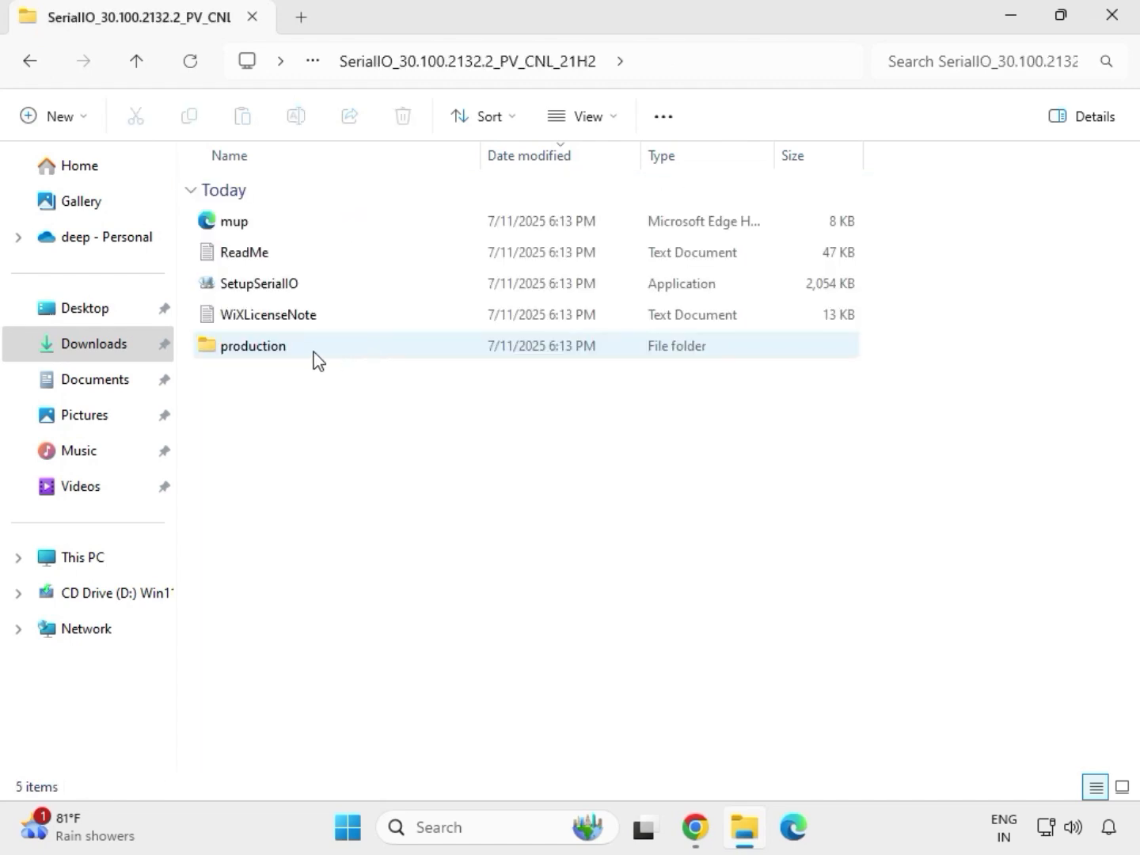
click(285, 293)
right_click(287, 287)
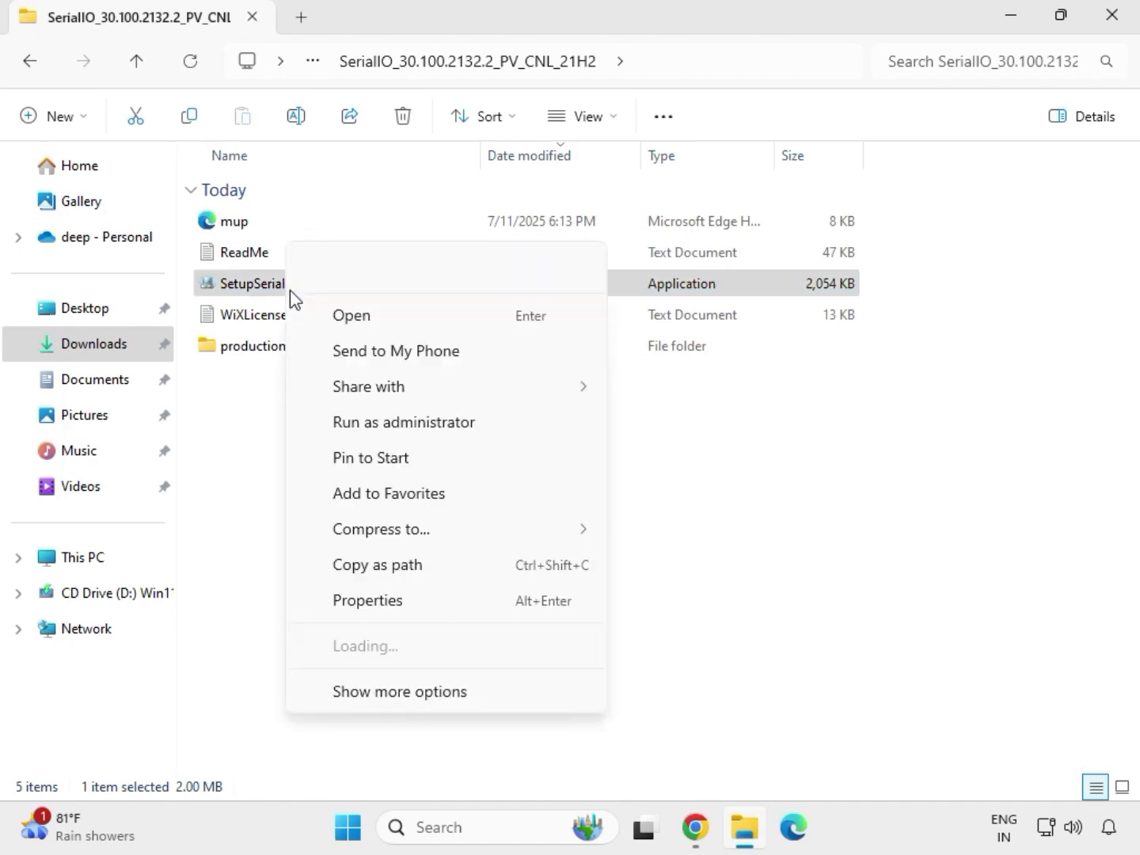
click(400, 426)
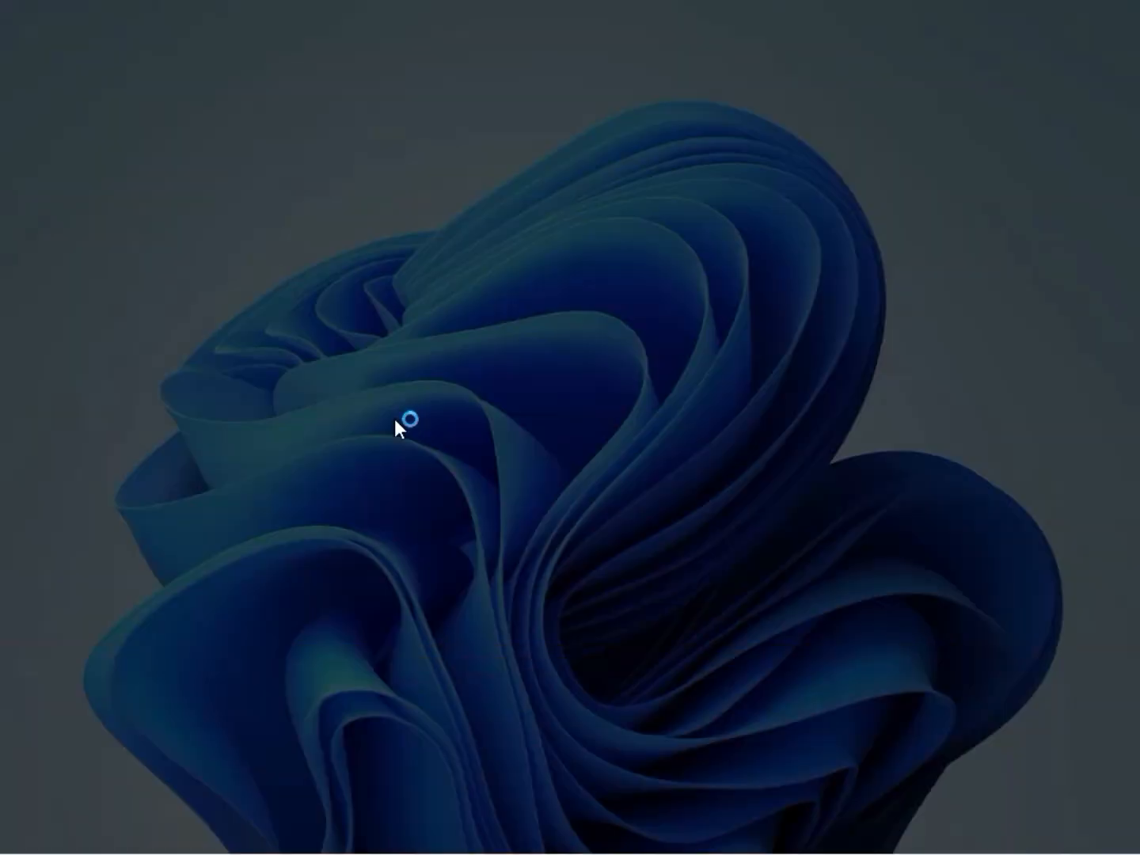
click(451, 606)
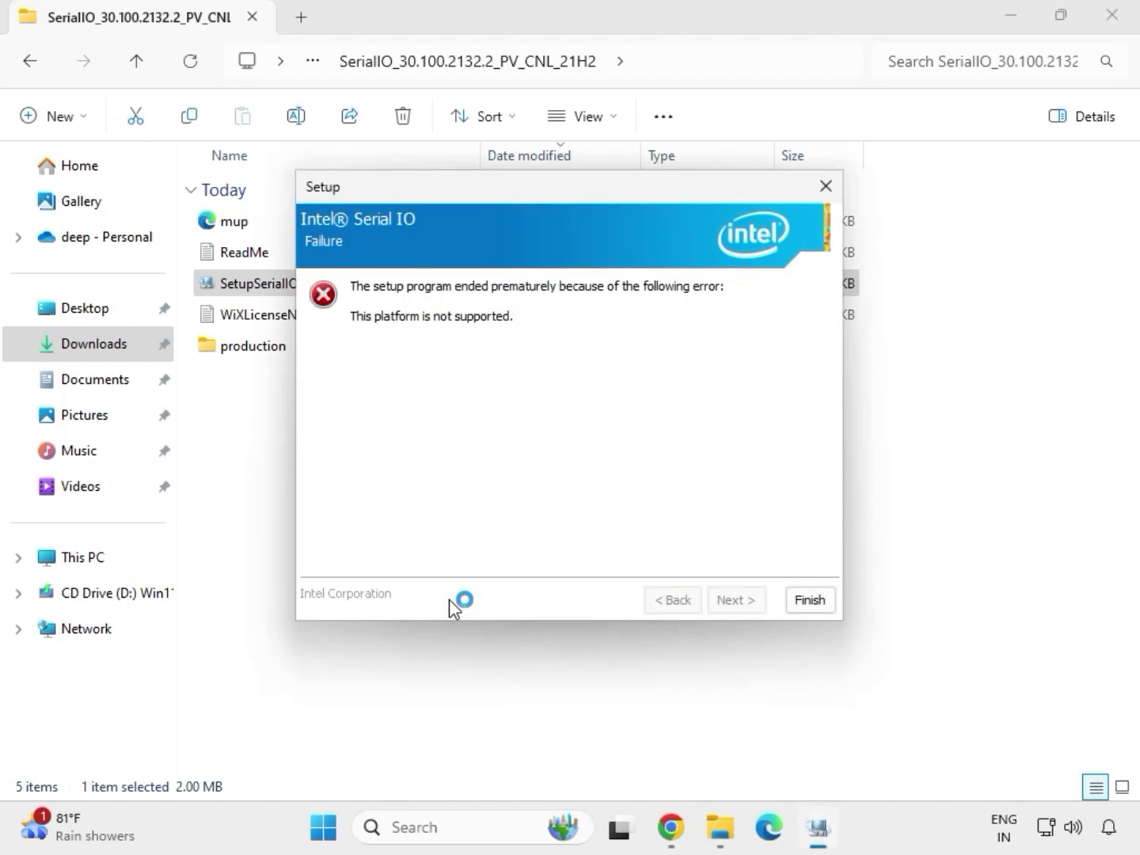
click(808, 603)
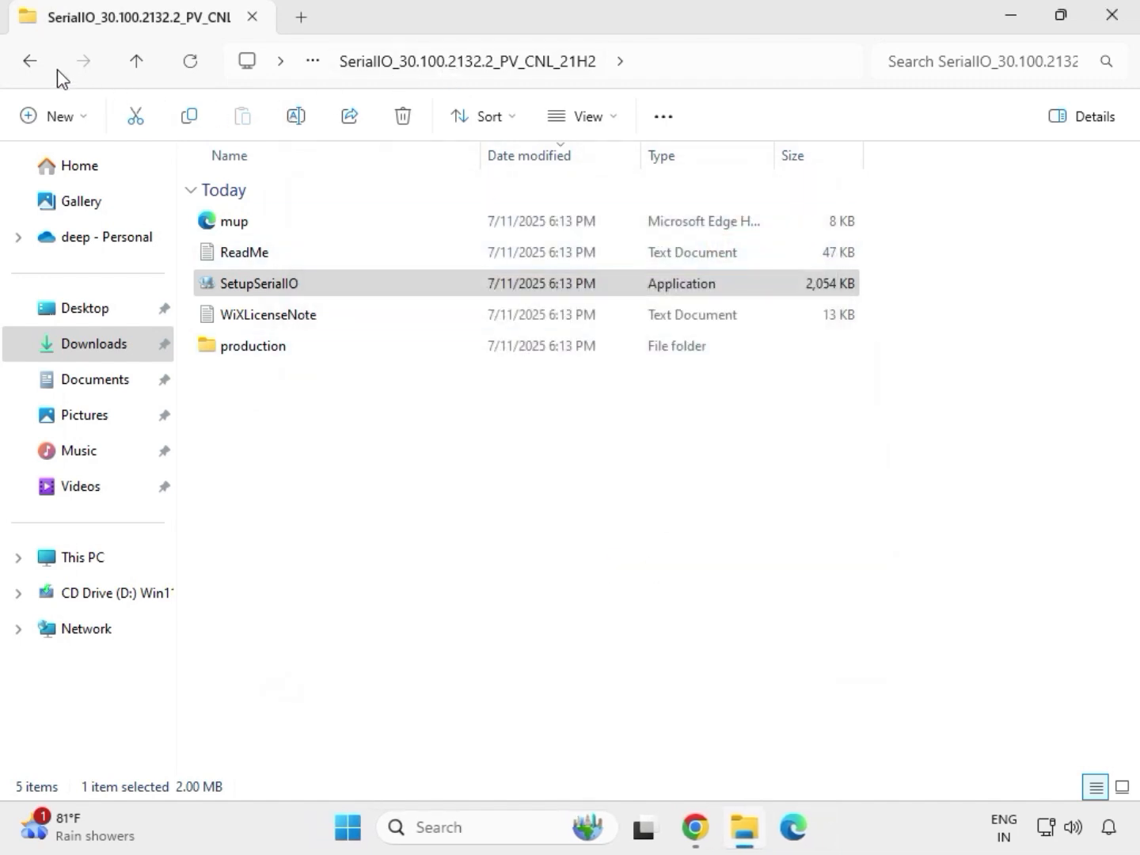
Step: Go to the Chipset-10.1.18836.8283-Public-MUP folder inside the extracted mb_driver_infupdate_10.1.18836.8283 folder and run SetupChipset as administrator, allowing device changes
click(36, 69)
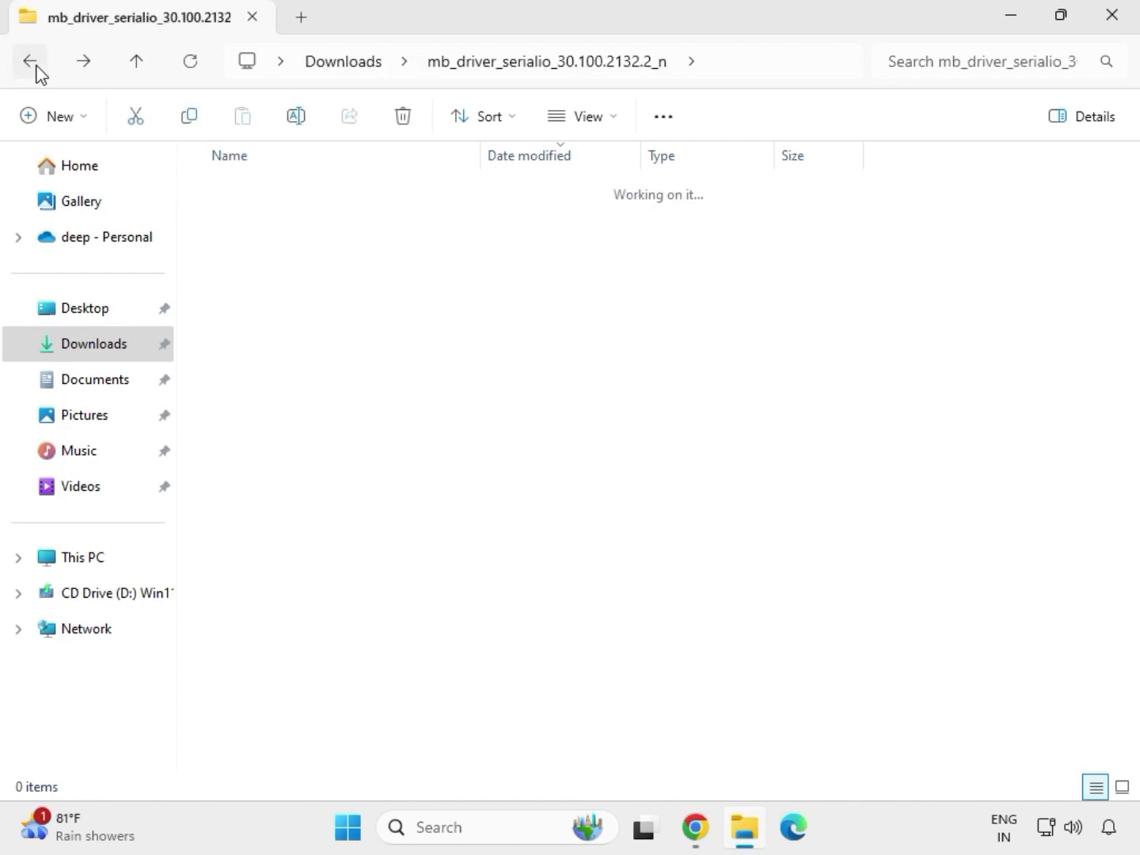
click(36, 70)
click(300, 416)
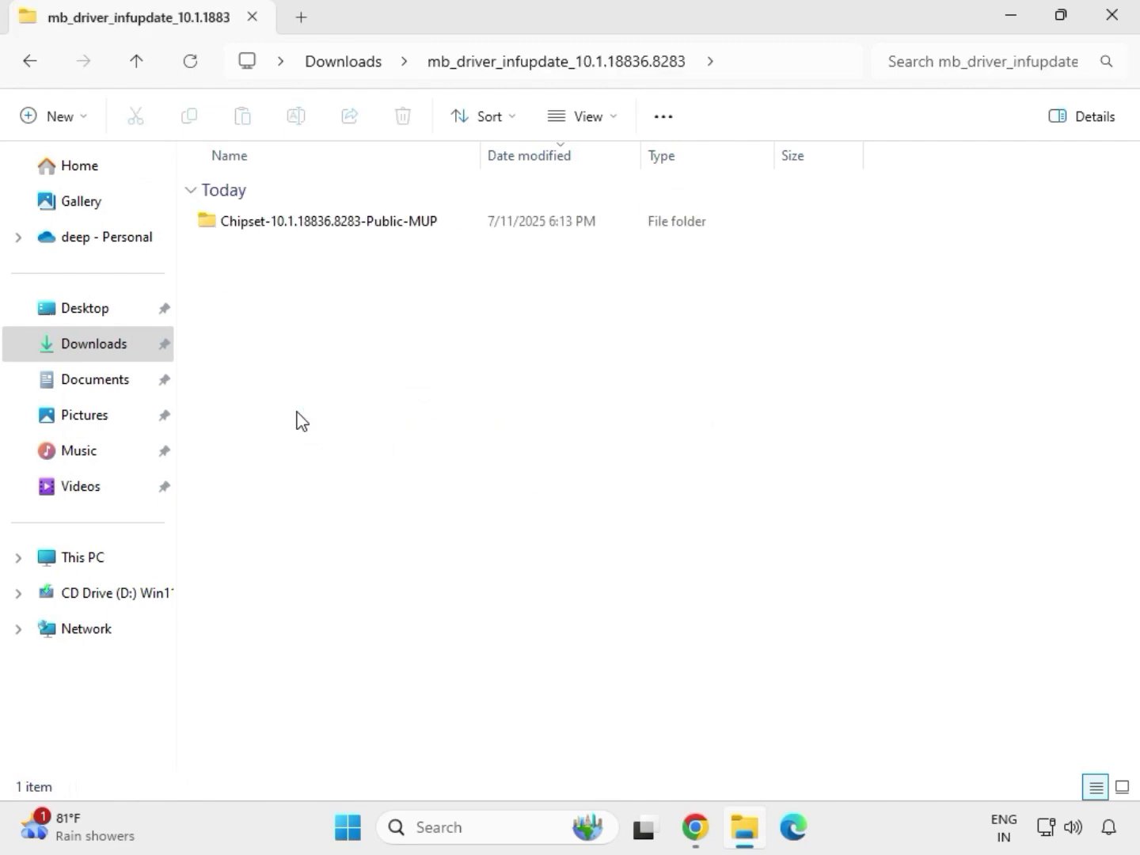
double_click(303, 227)
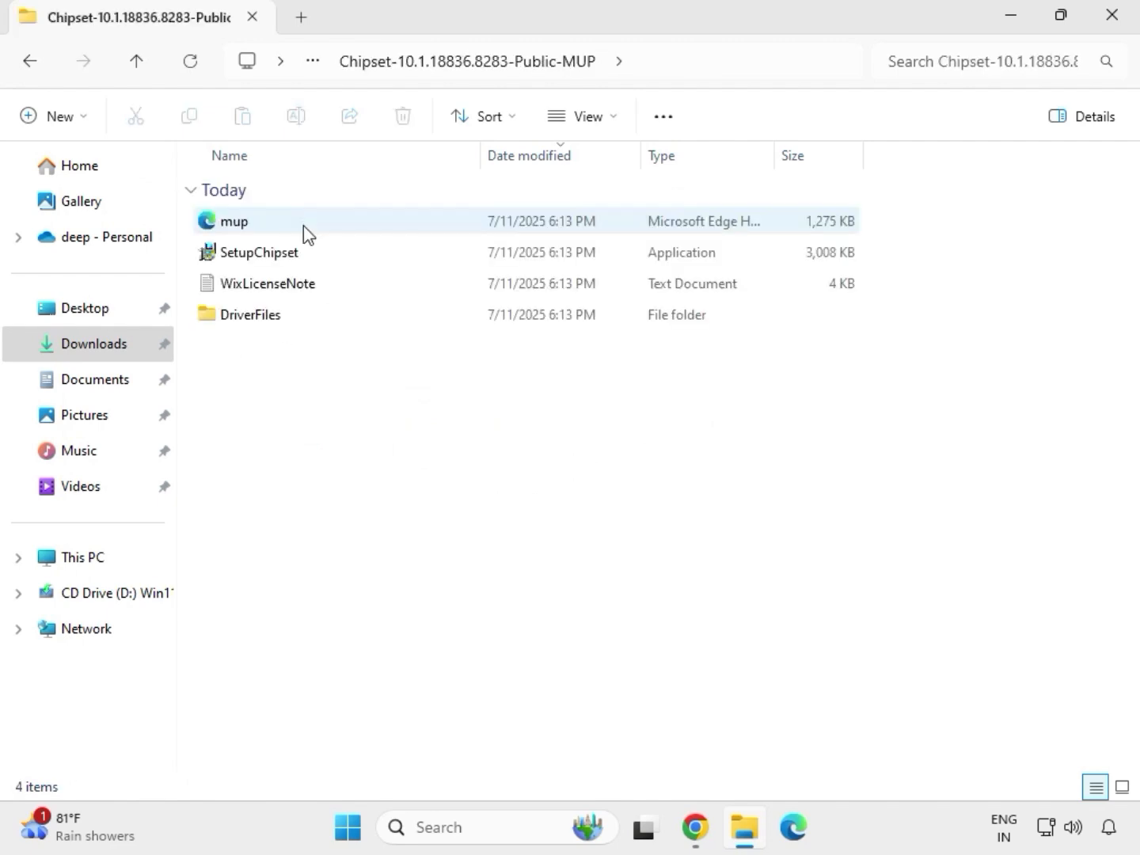
click(322, 257)
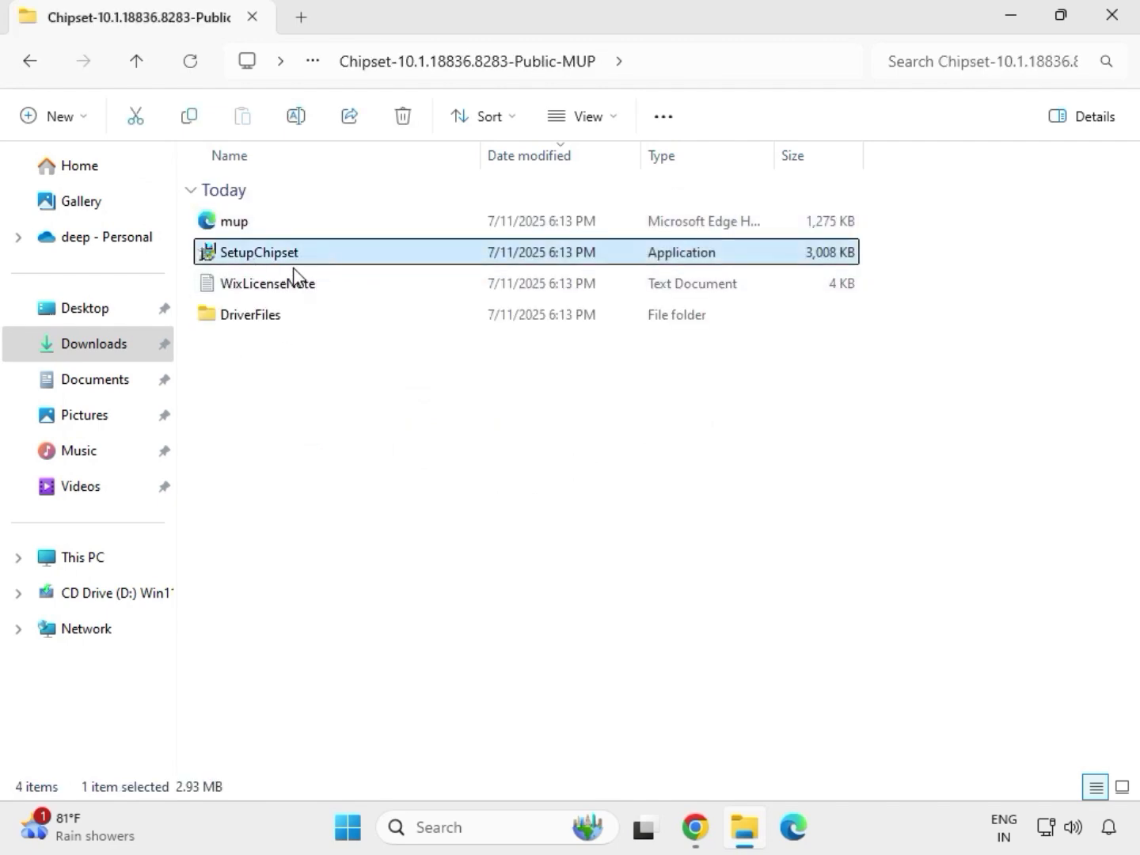
right_click(321, 261)
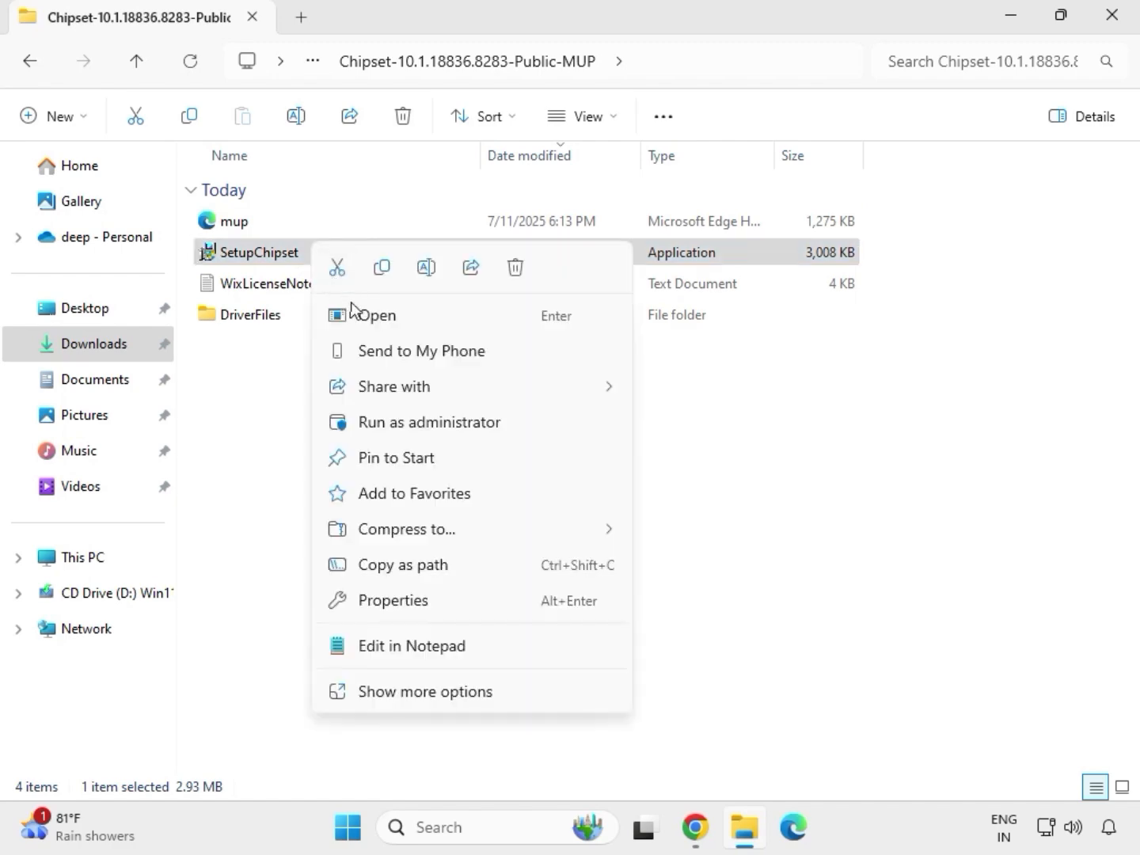
click(404, 420)
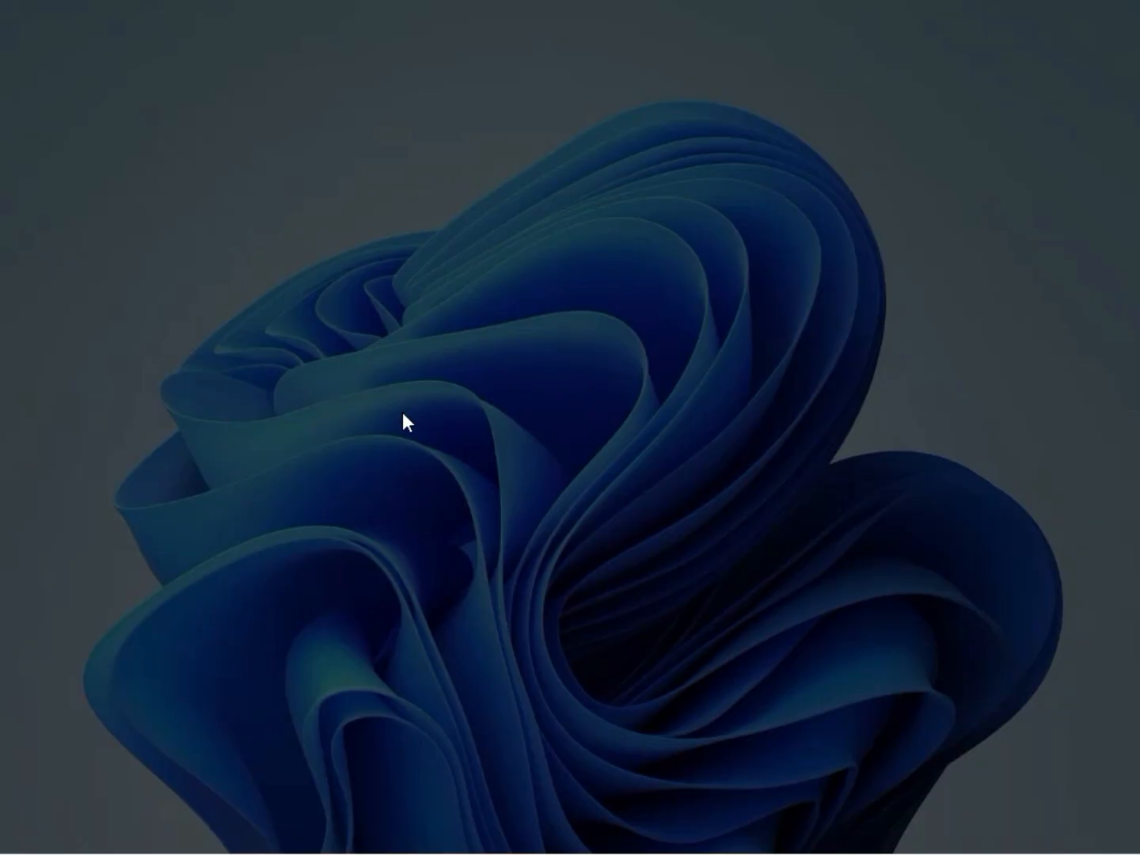
click(458, 617)
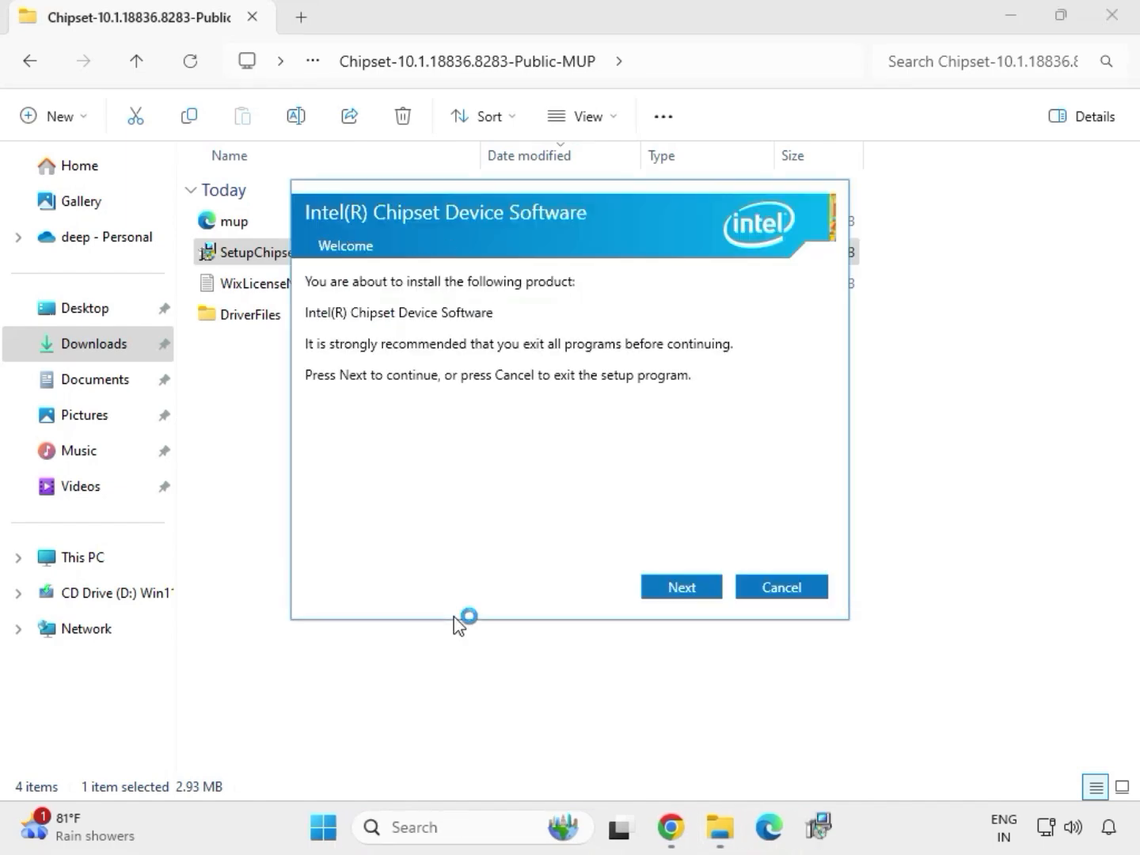
Step: Accept the license agreement, try to install the Intel Chipset Device Software and close the setup
click(666, 597)
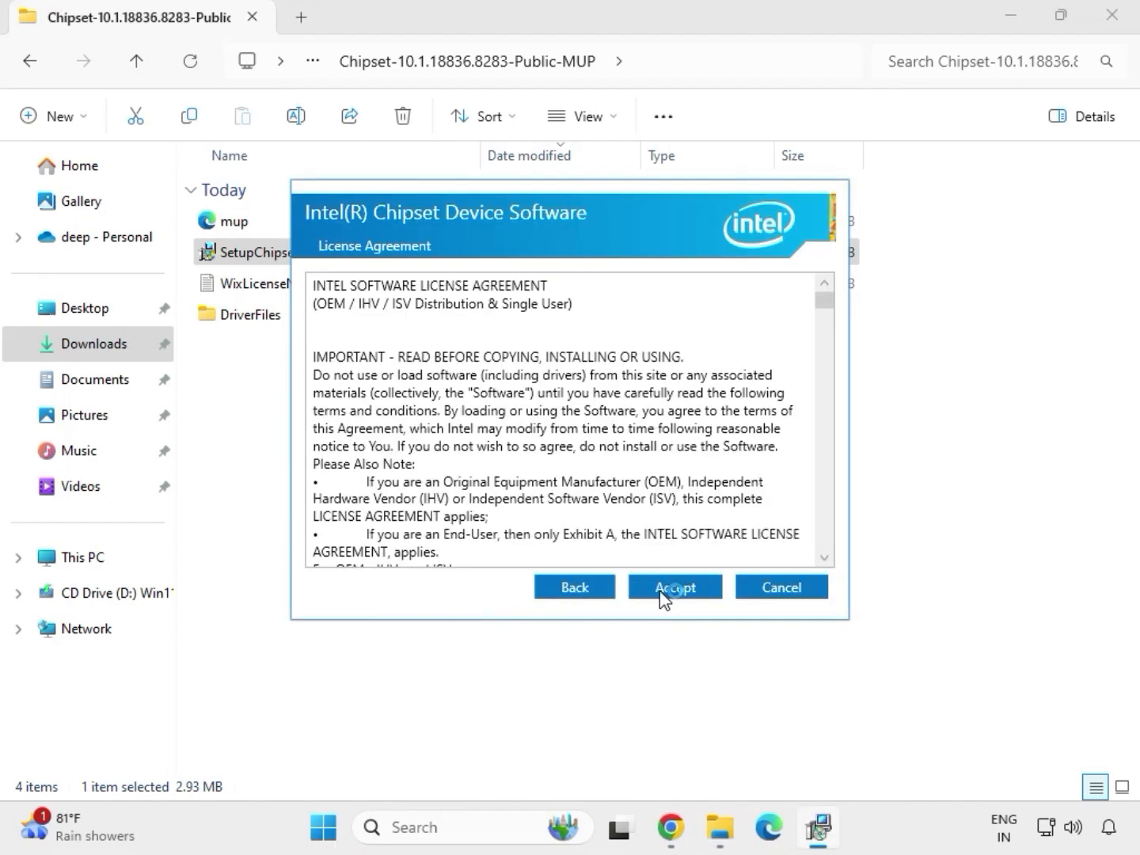
click(665, 590)
click(690, 594)
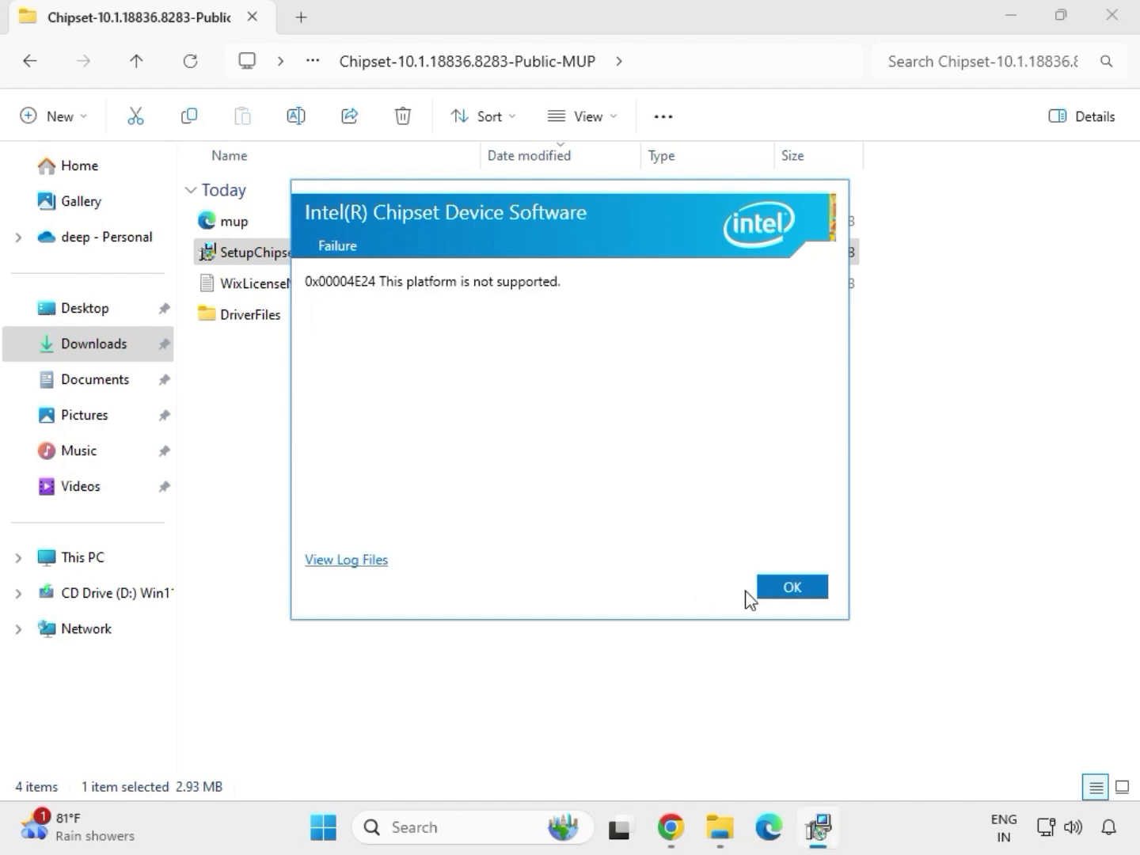
click(784, 587)
Step: Return to Downloads, look inside the extracted mb_driver_realtekdch_6.0.9225.1 folder and go back to the Downloads listing
click(369, 254)
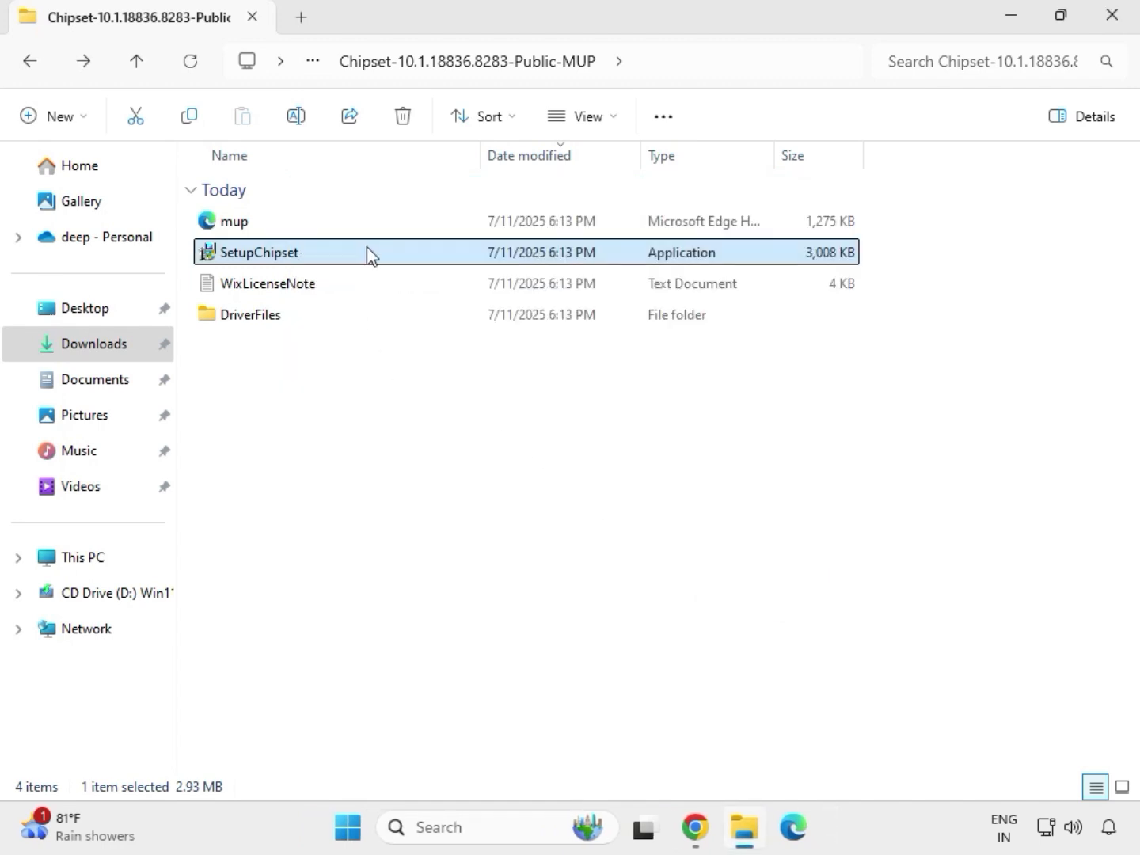
key(alt+Up)
key(alt+Up)
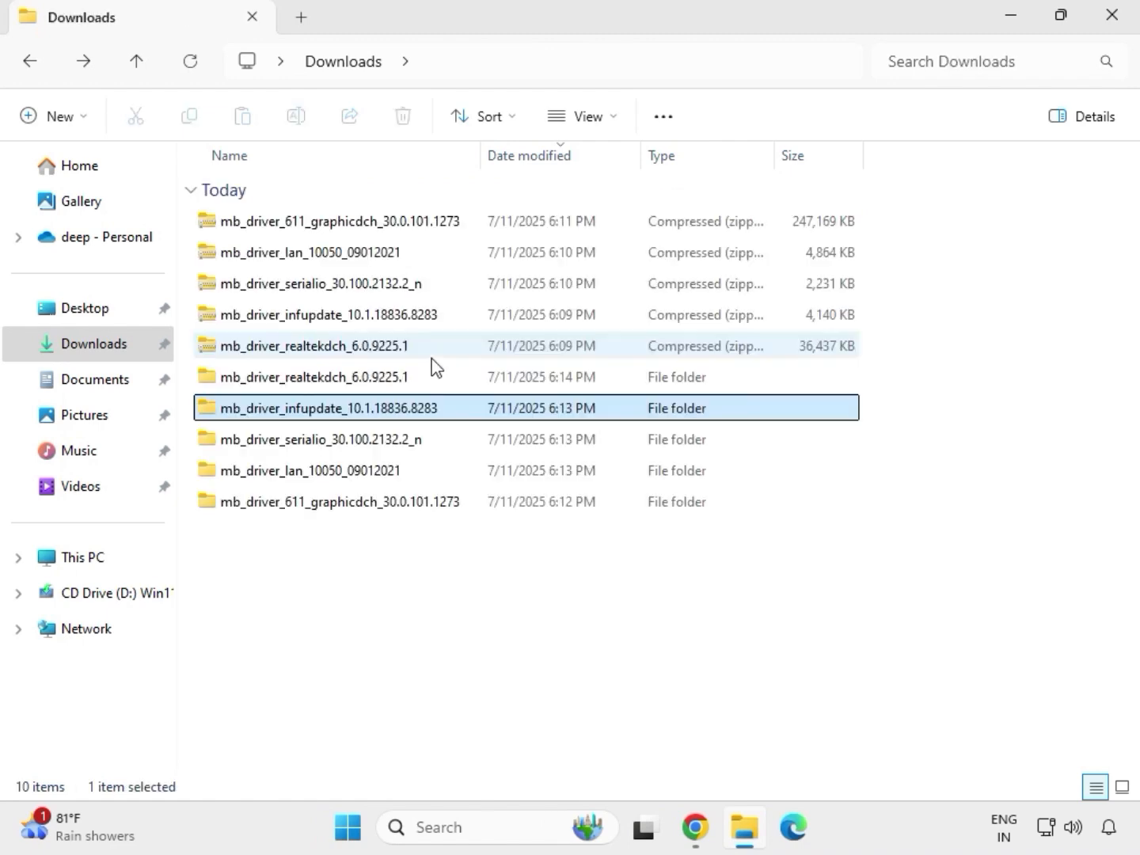
click(424, 381)
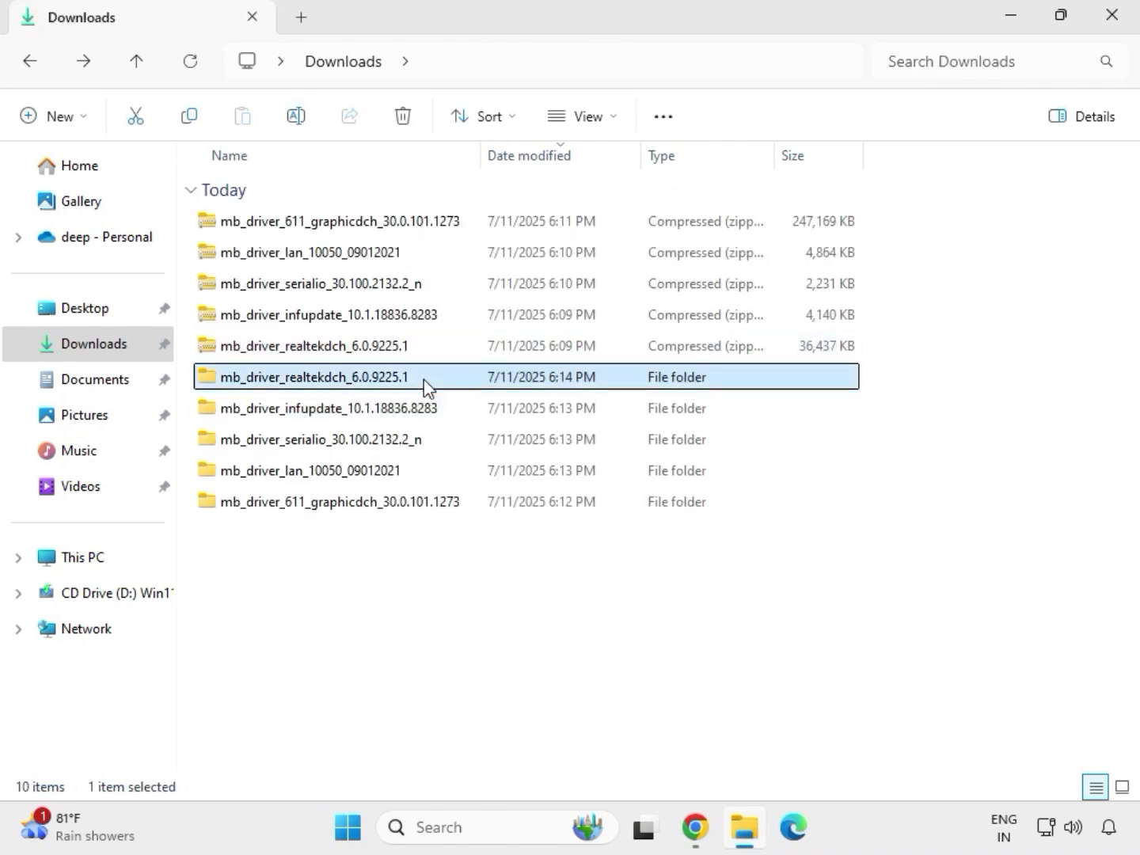
double_click(425, 379)
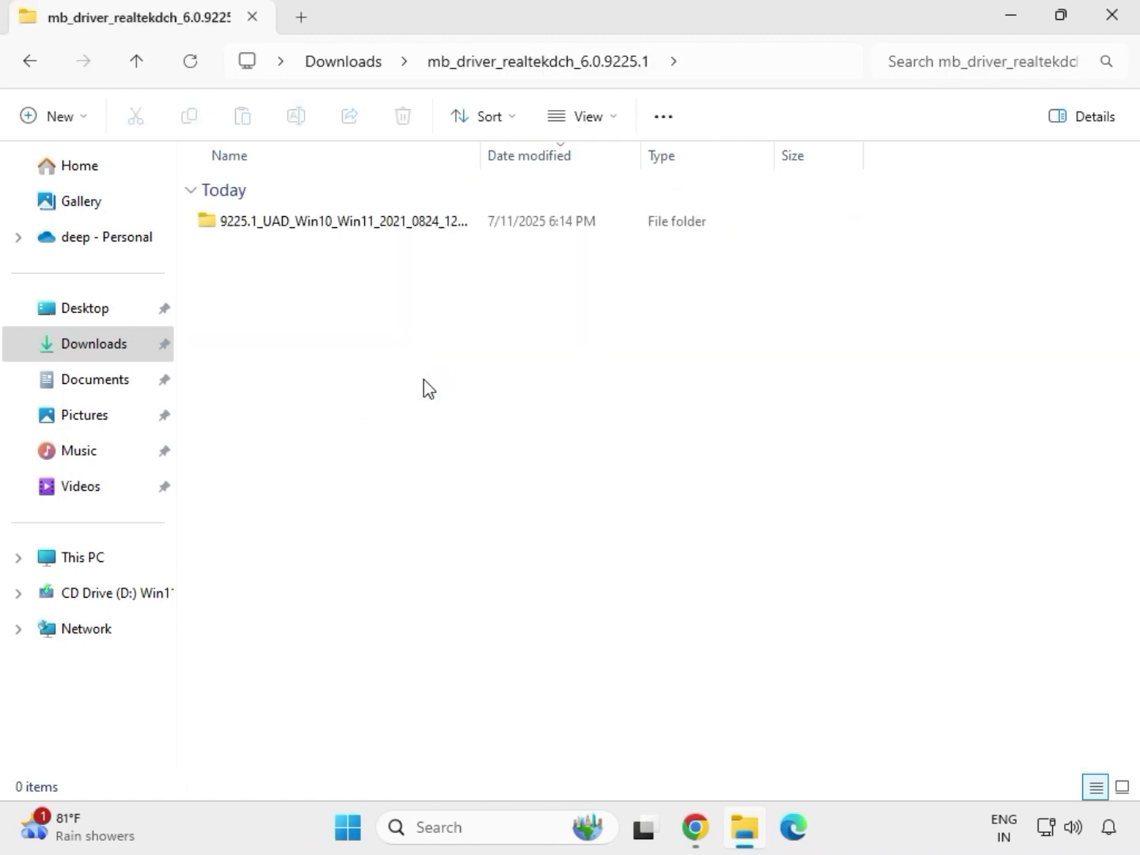
click(351, 64)
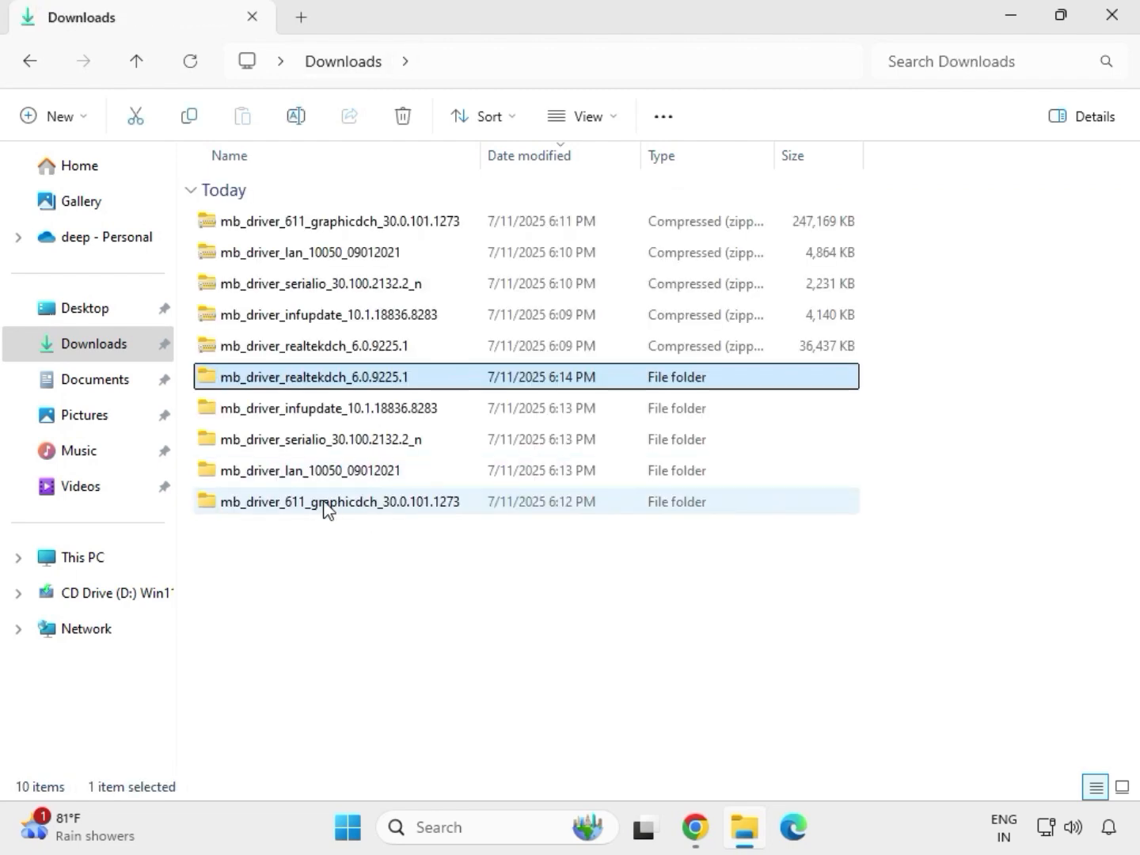
Step: Run the graphics driver application from the extracted mb_driver_611_graphicdch_30.0.101.1273 folder as administrator, allowing it to make changes to the device
click(328, 507)
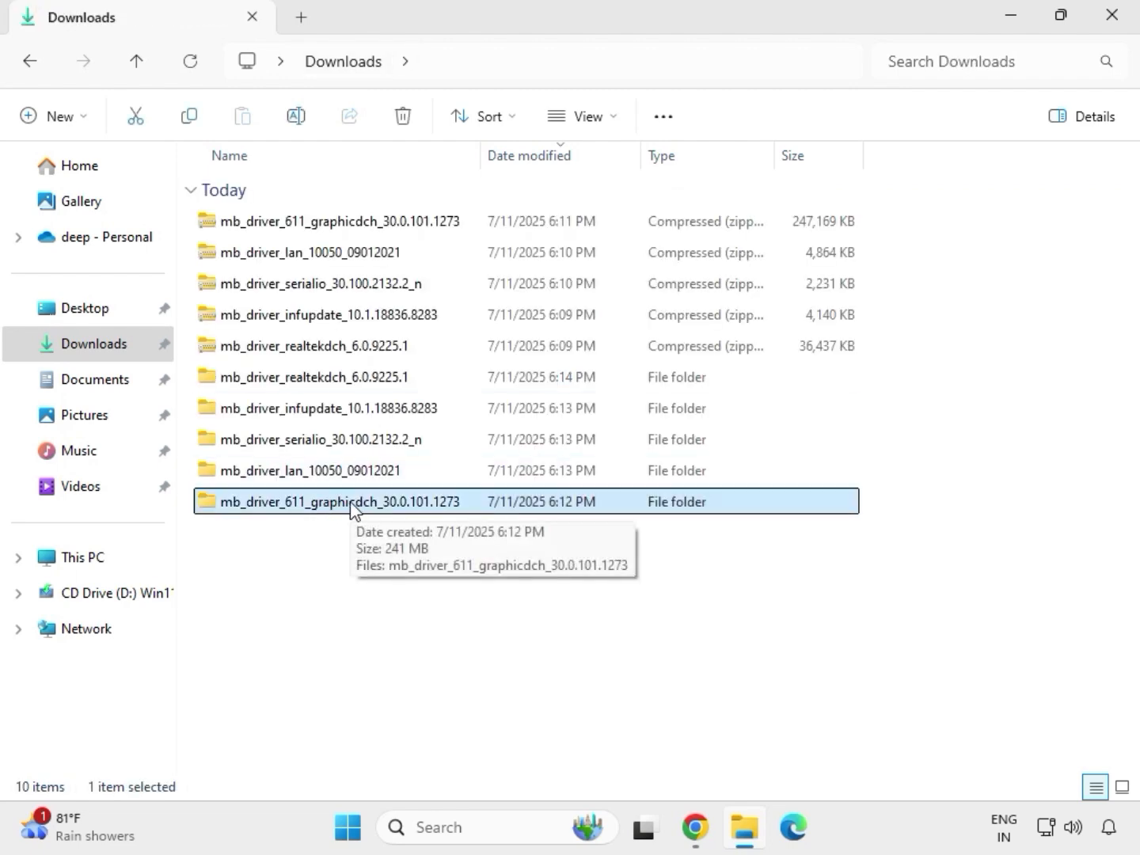
double_click(352, 510)
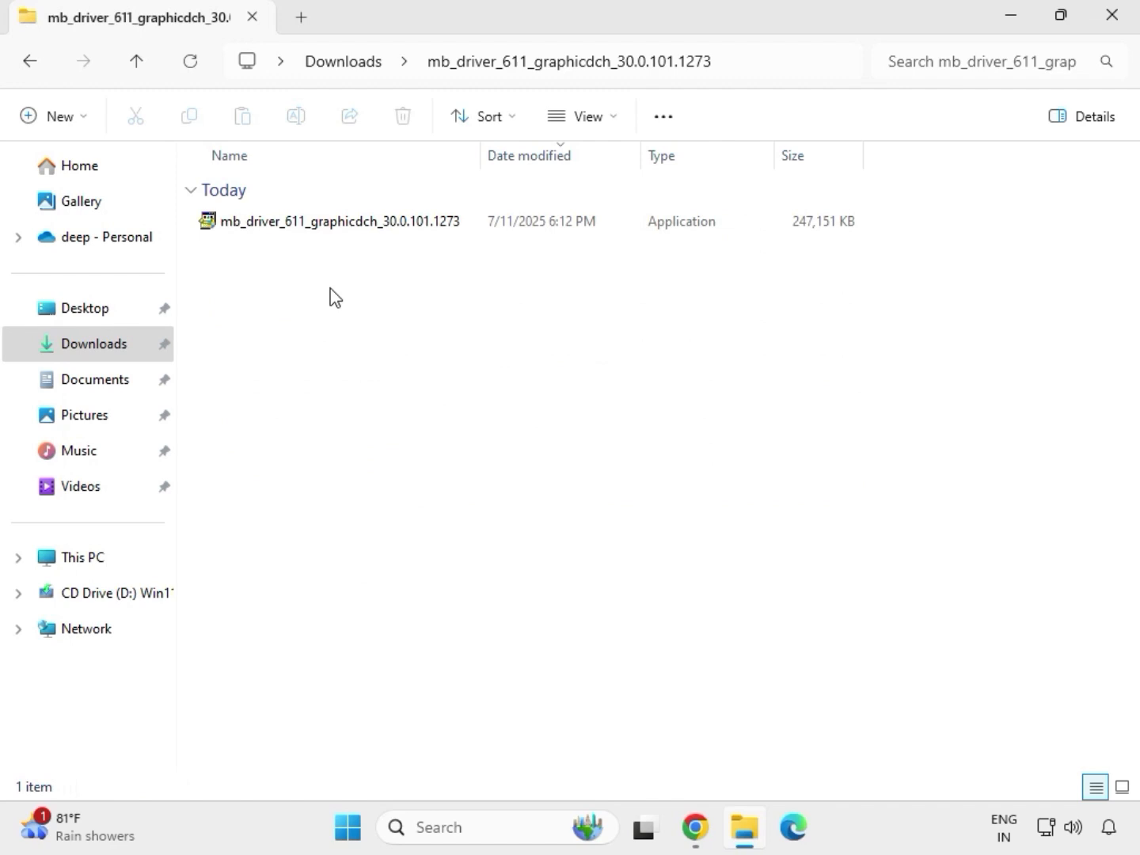
click(316, 226)
right_click(339, 228)
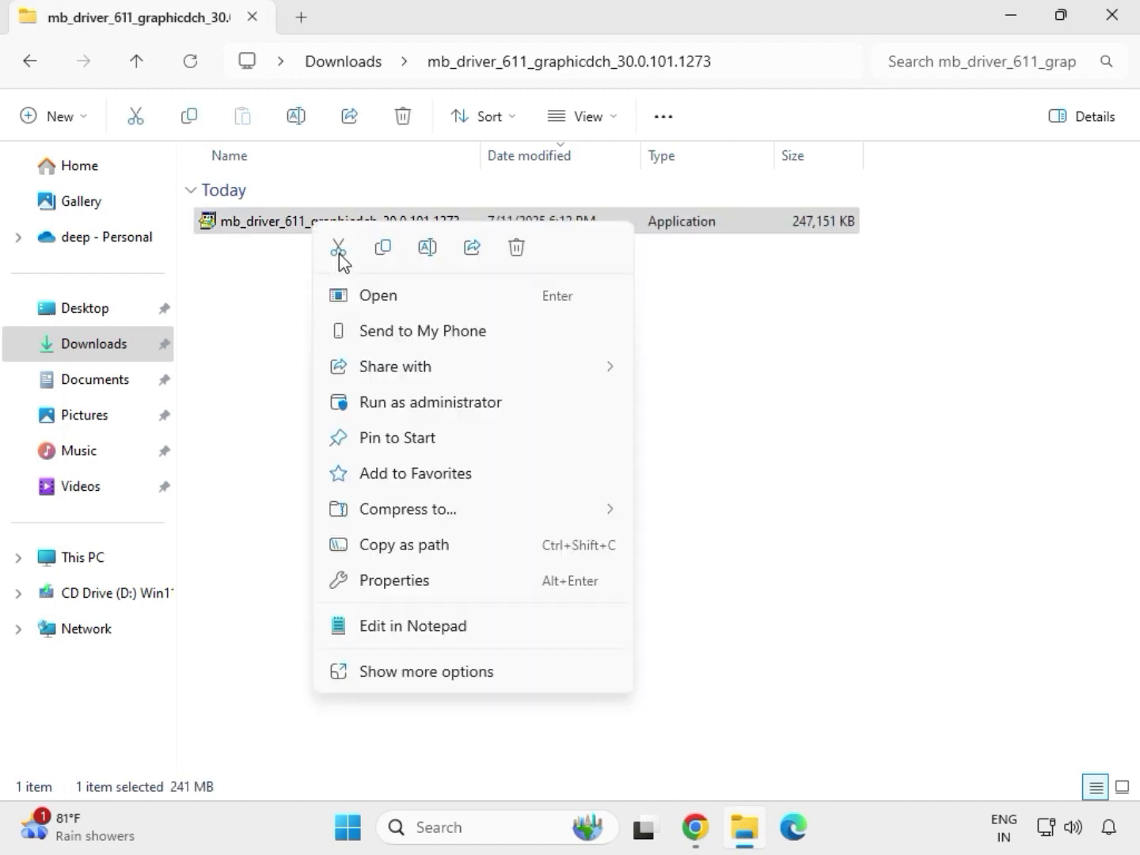
click(434, 404)
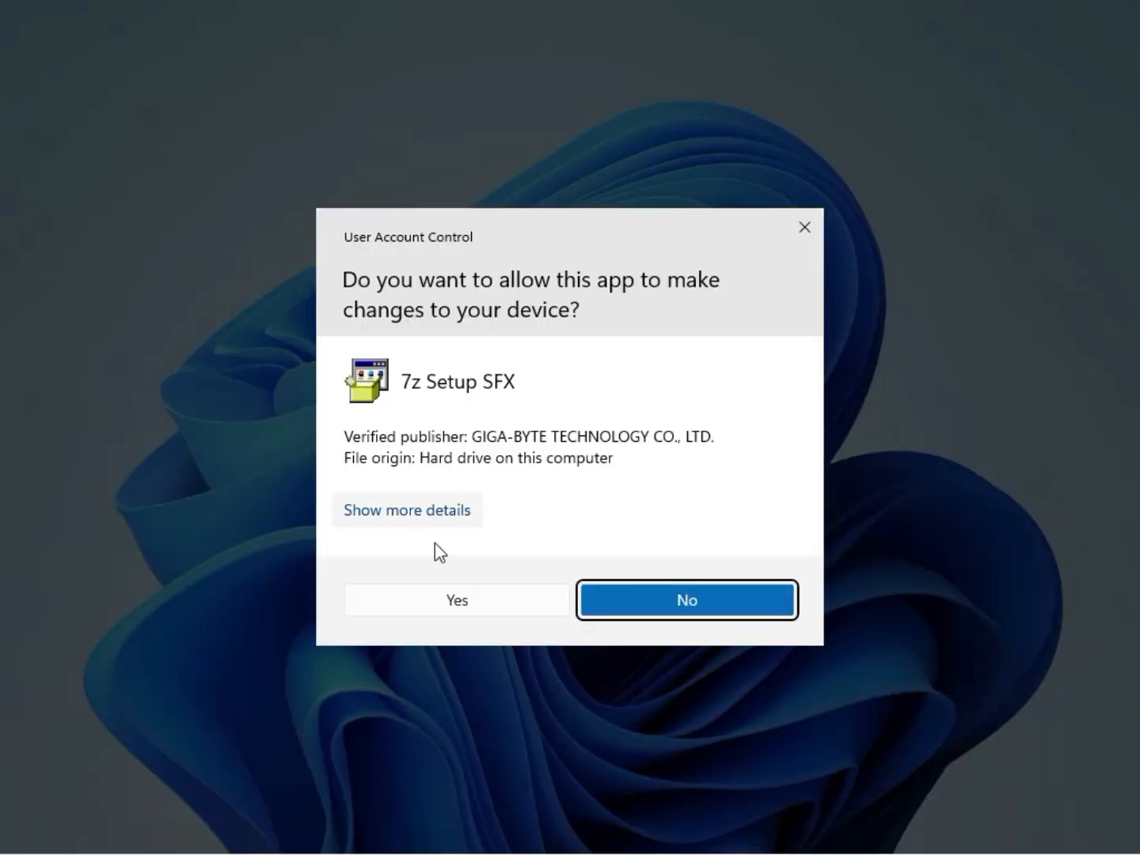
click(441, 606)
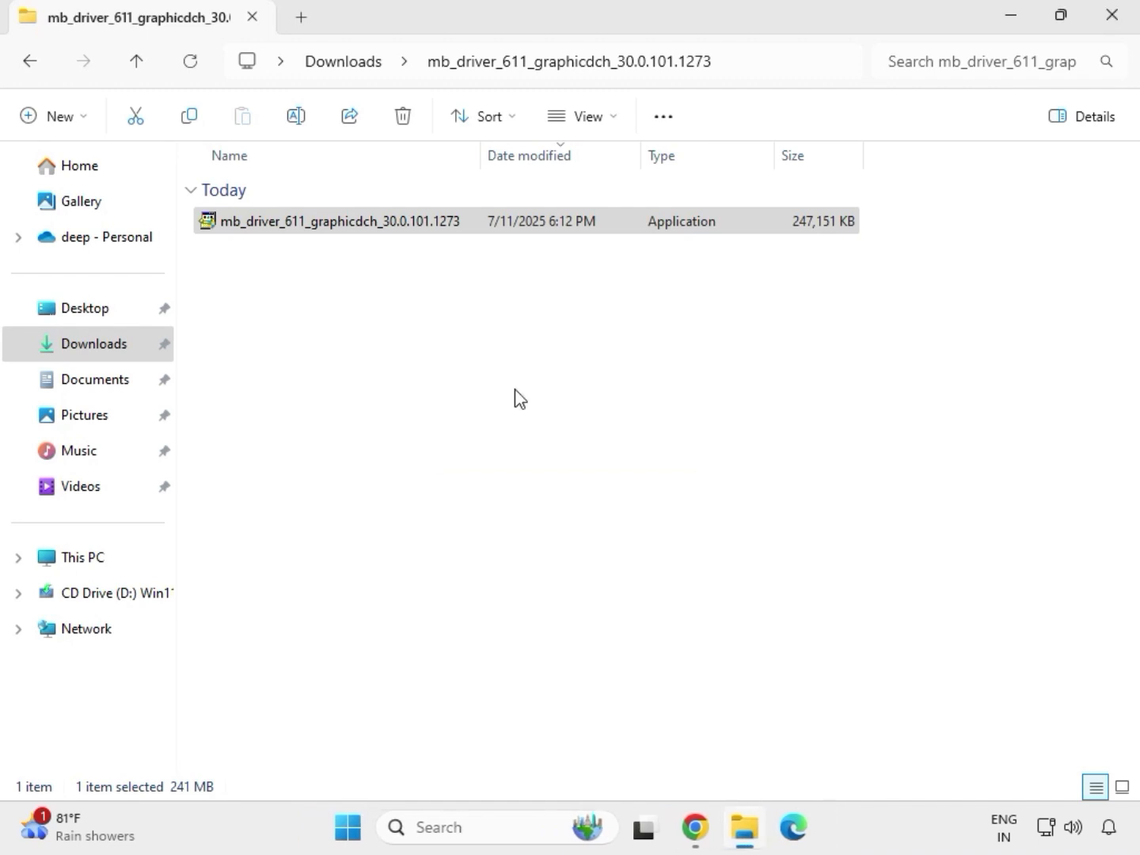
Step: Go to the 9225.1_UAD_Win10_Win11_2021_0824_123850_WHQL_1458 folder inside the extracted mb_driver_realtekdch_6.0.9225.1 folder and run Setup as administrator, allowing device changes
click(354, 64)
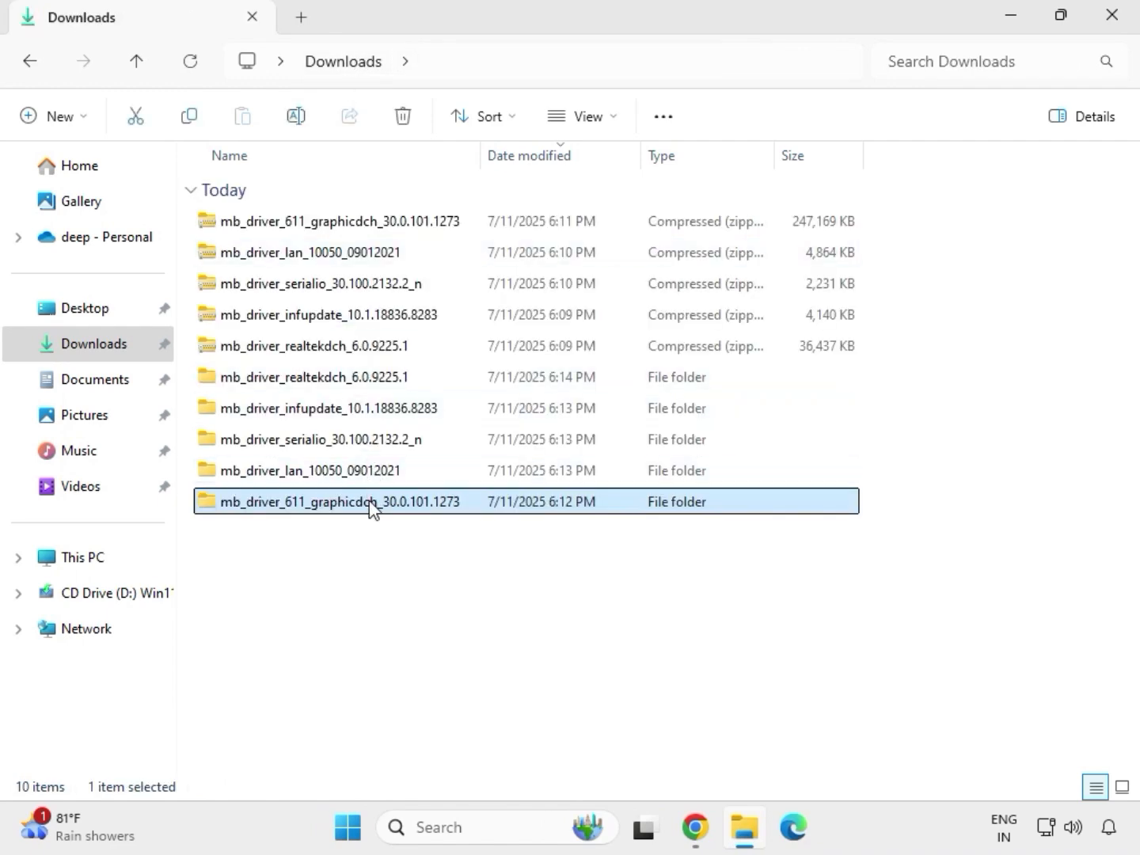
double_click(352, 377)
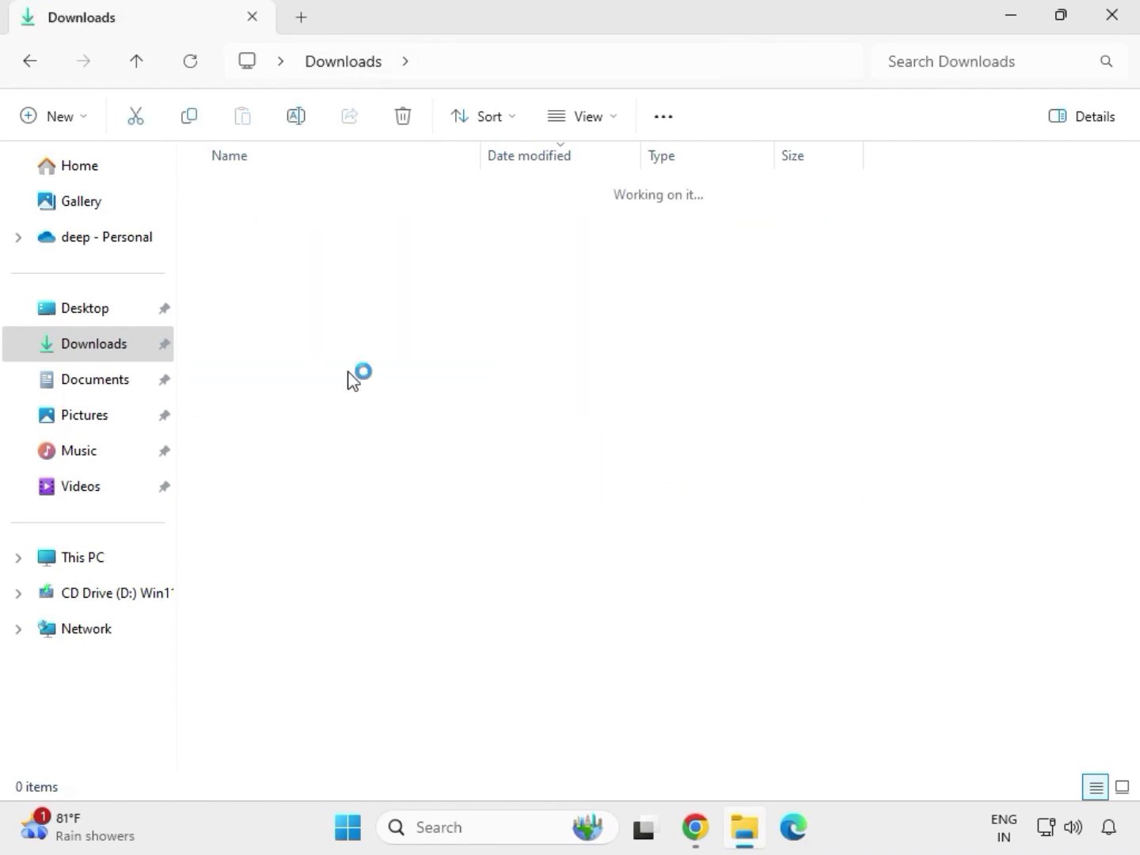
double_click(334, 221)
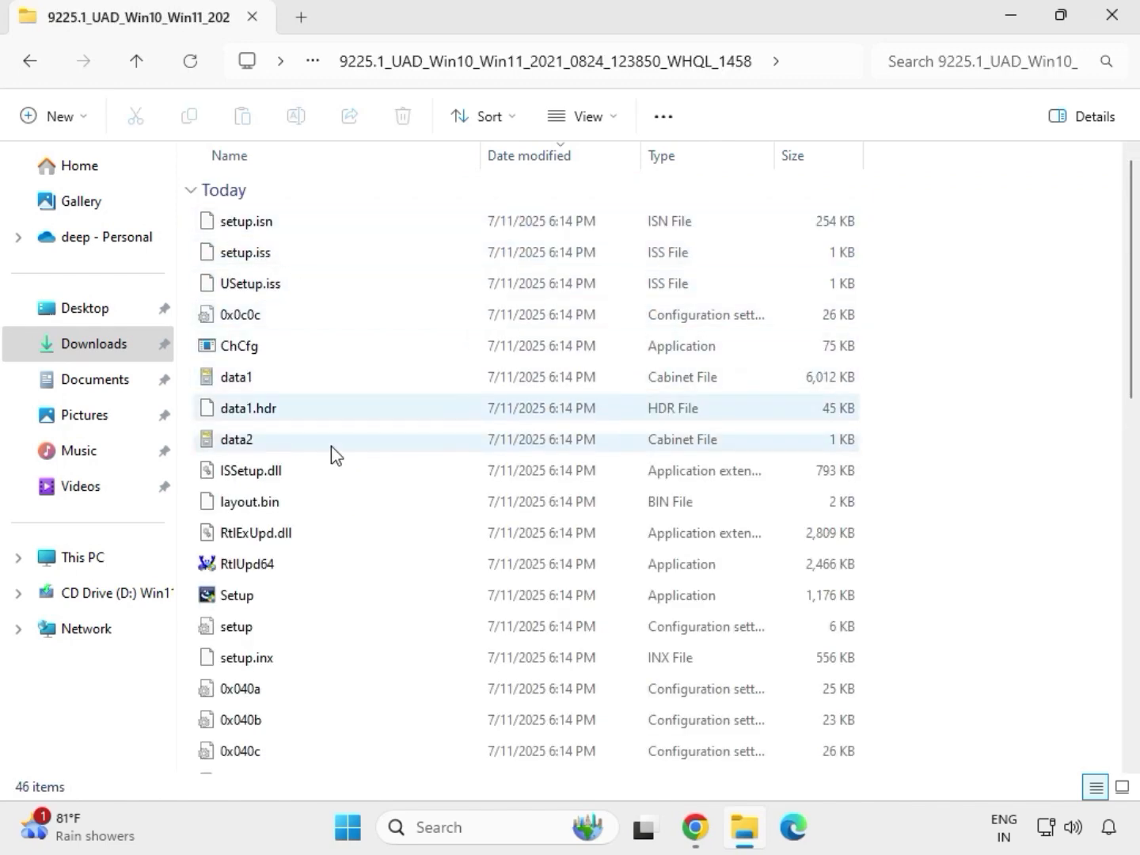
click(305, 599)
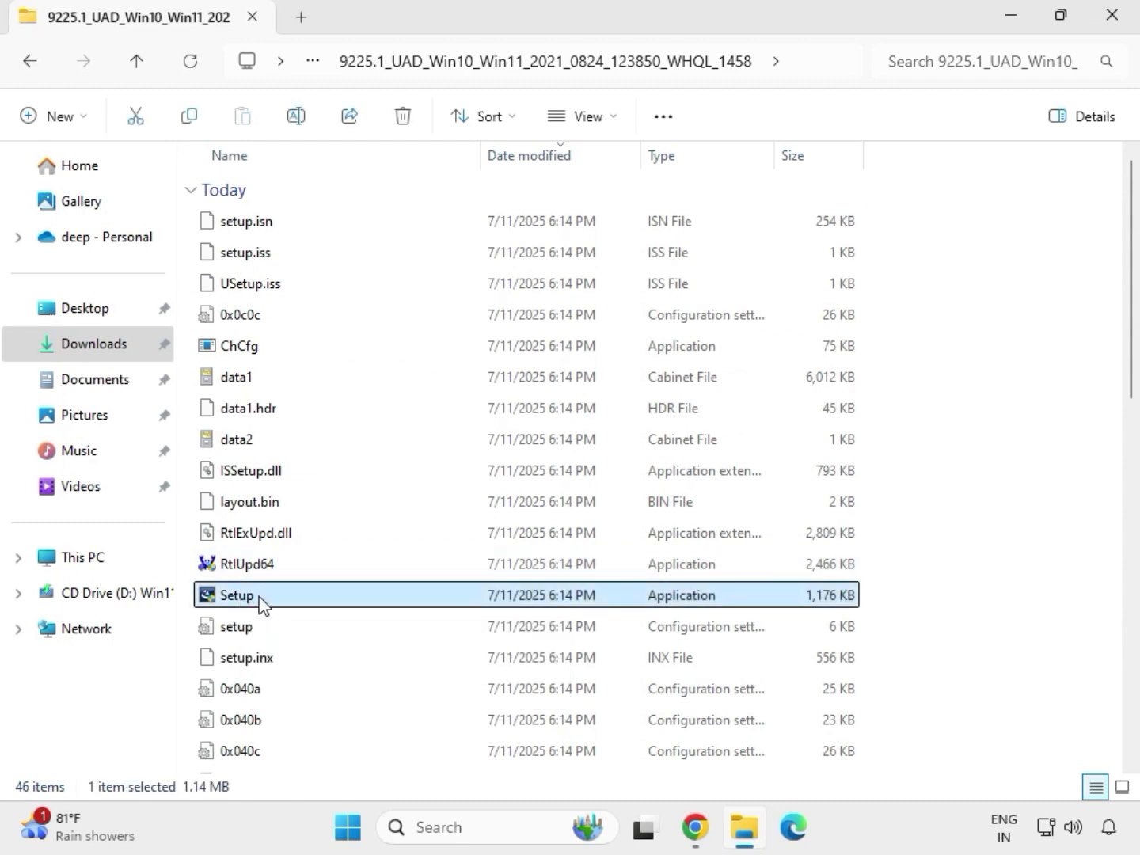
right_click(260, 603)
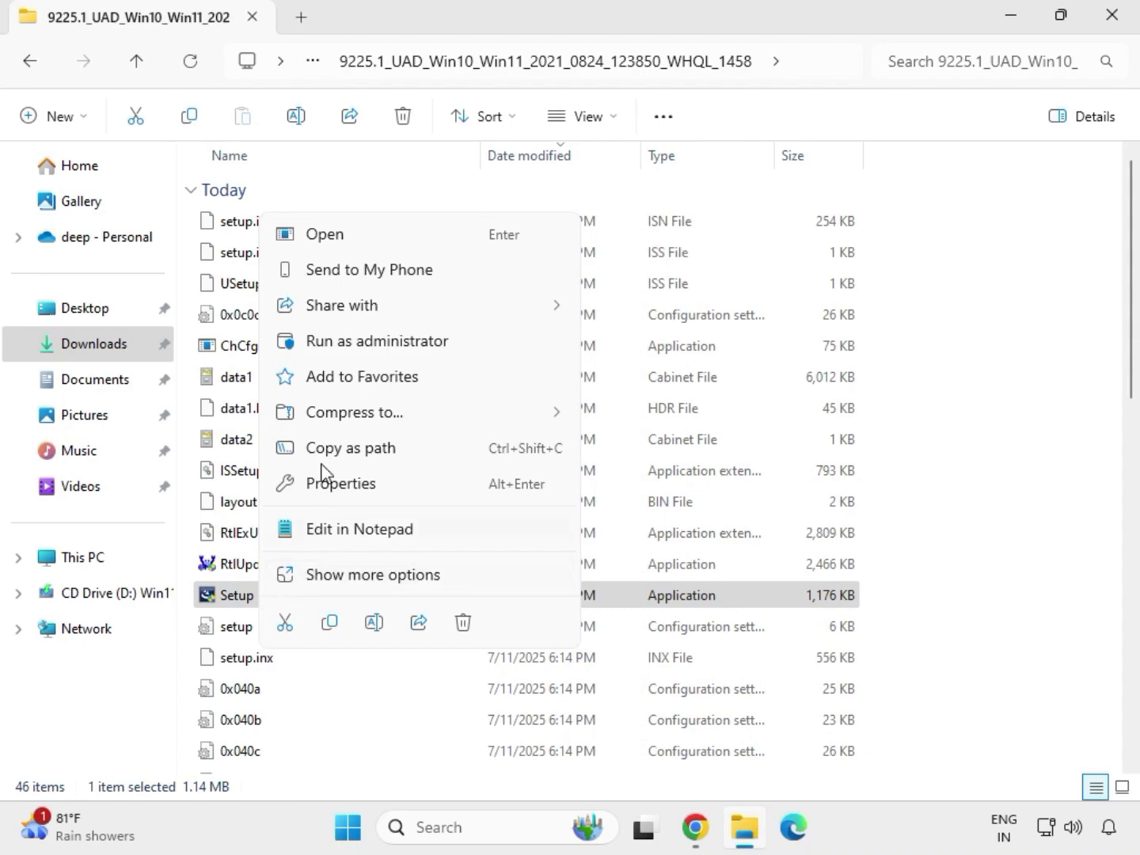
click(349, 343)
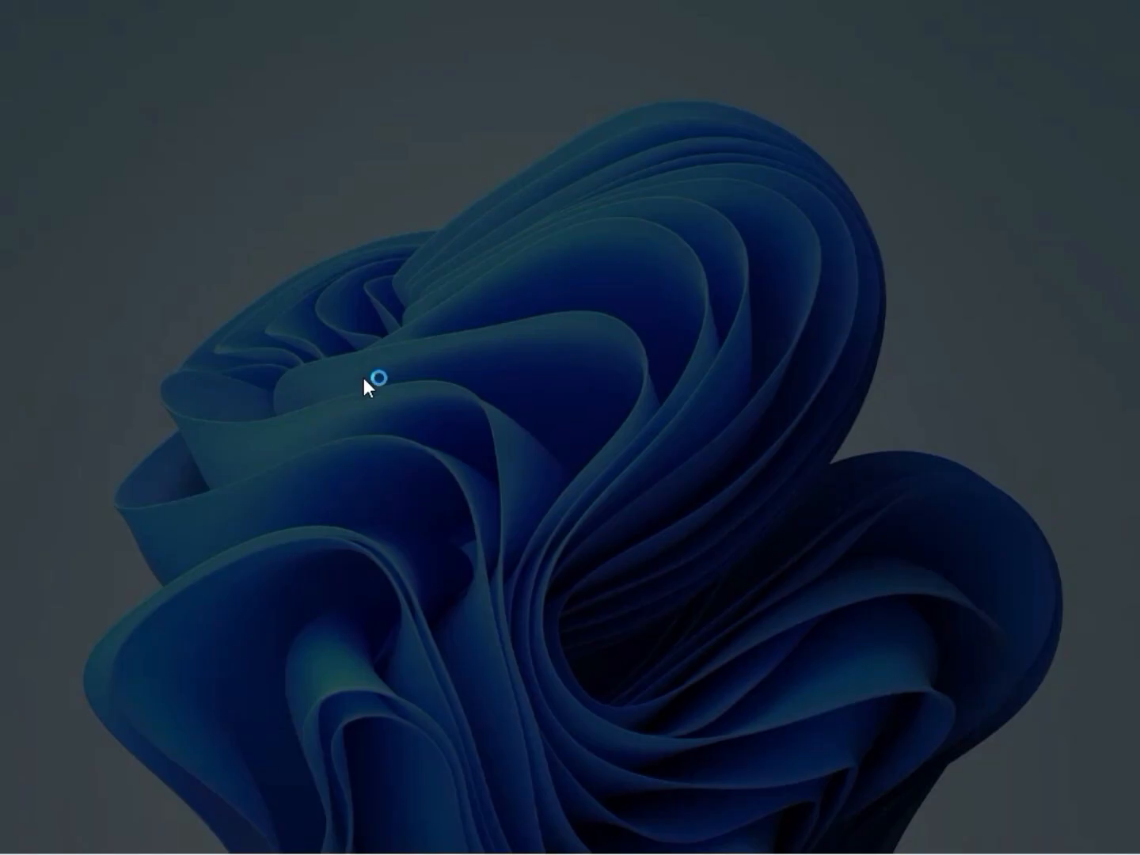
click(408, 600)
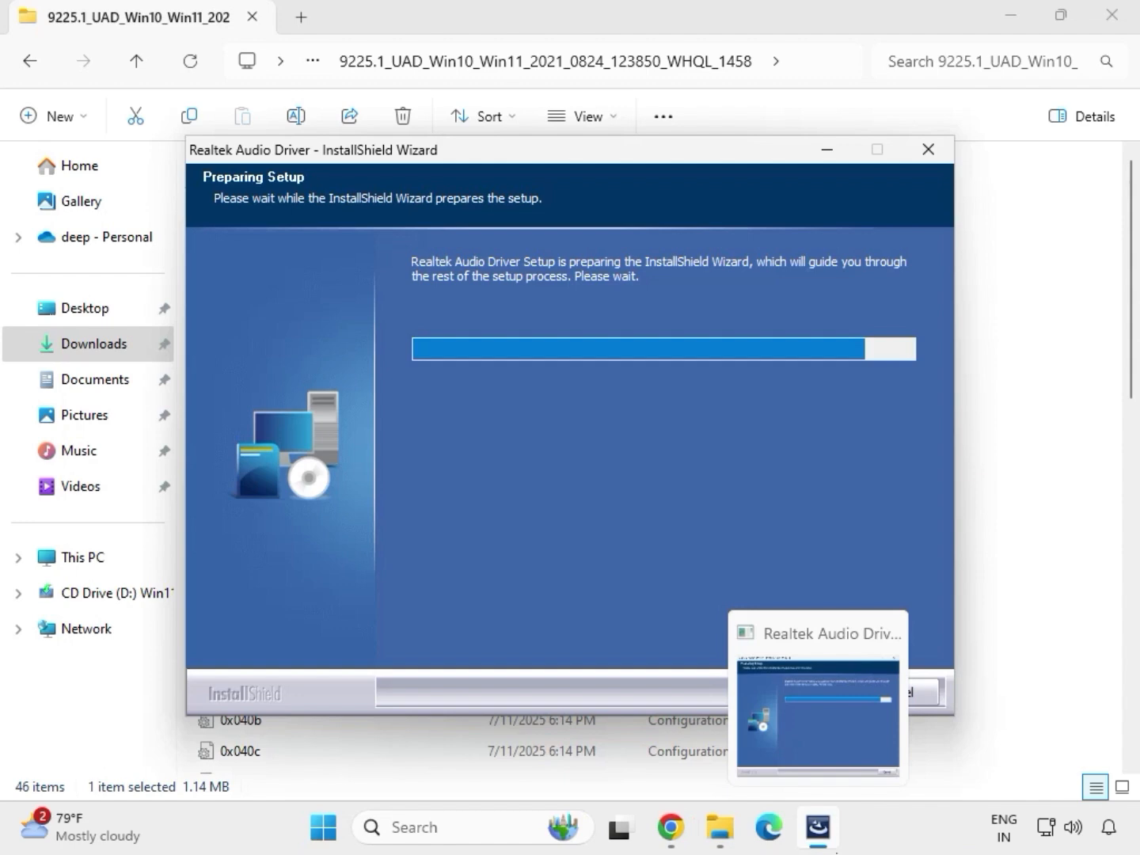
Step: Bring up the Realtek Audio Driver setup, proceed through the InstallShield Wizard to install the driver and finish the wizard
click(759, 704)
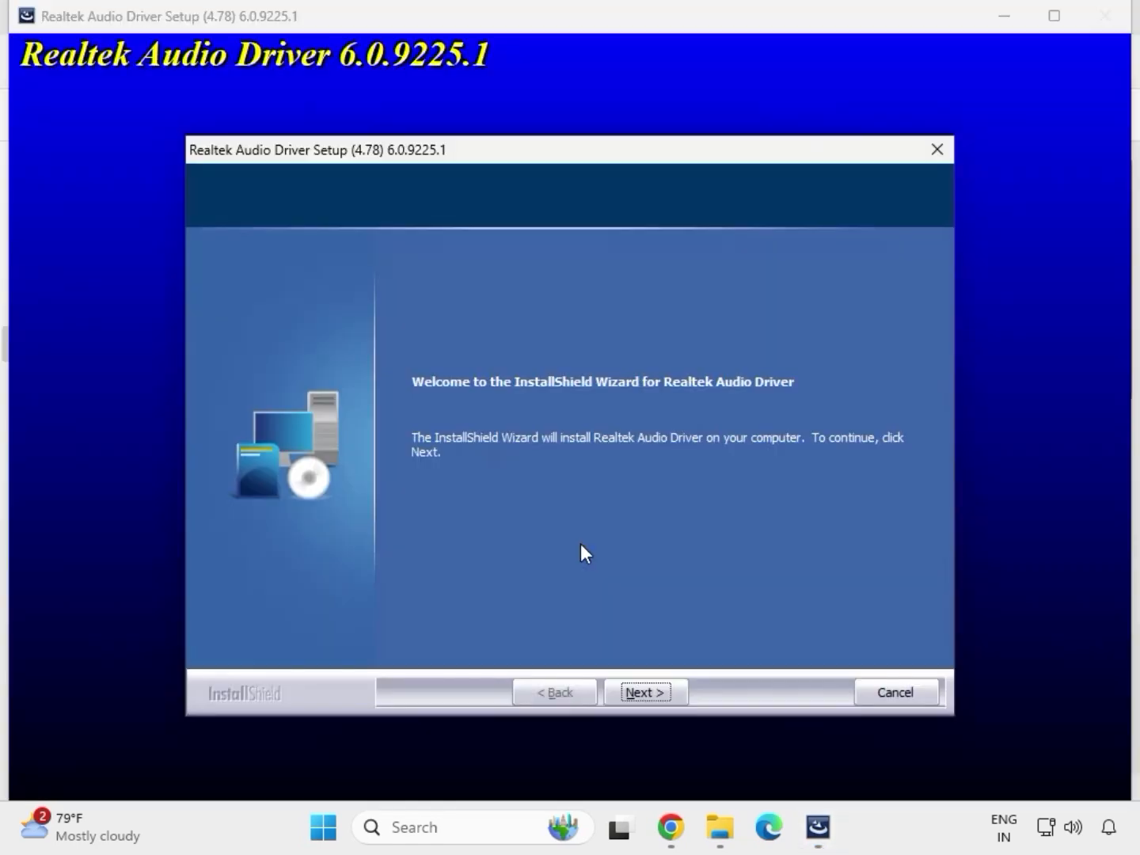
click(645, 691)
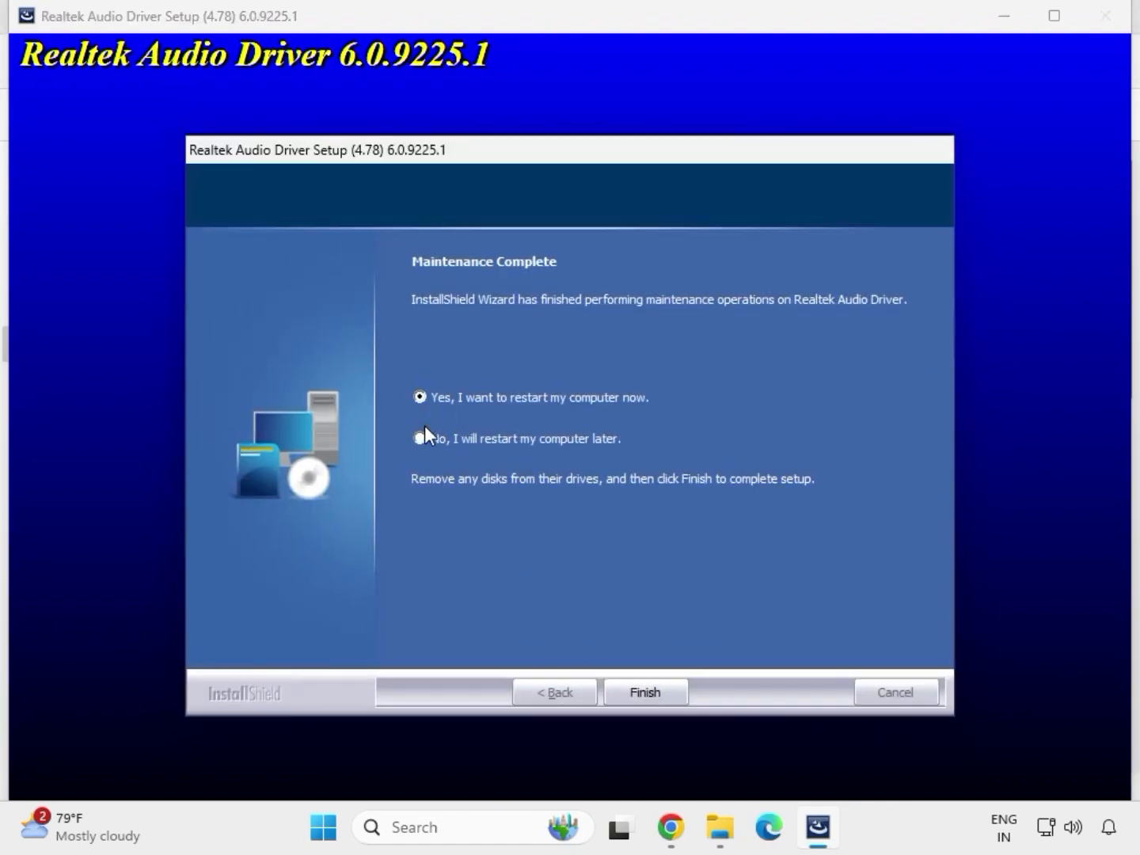
click(644, 693)
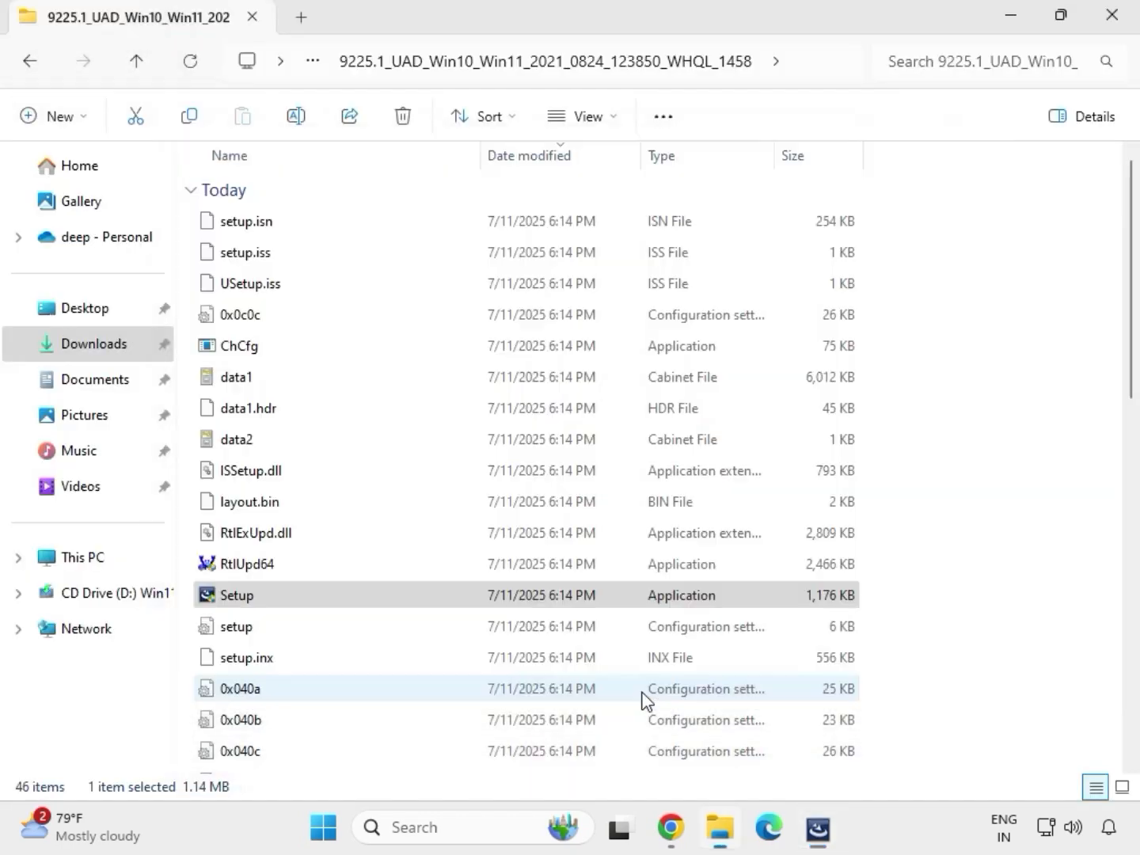